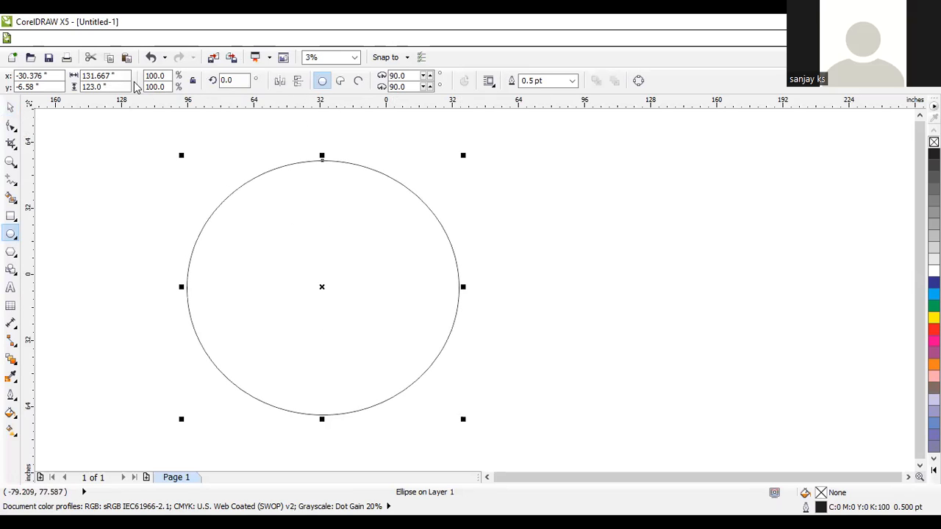
- Set the ellipse's width and height to 100 inches each and deselect it
left_click(102, 76)
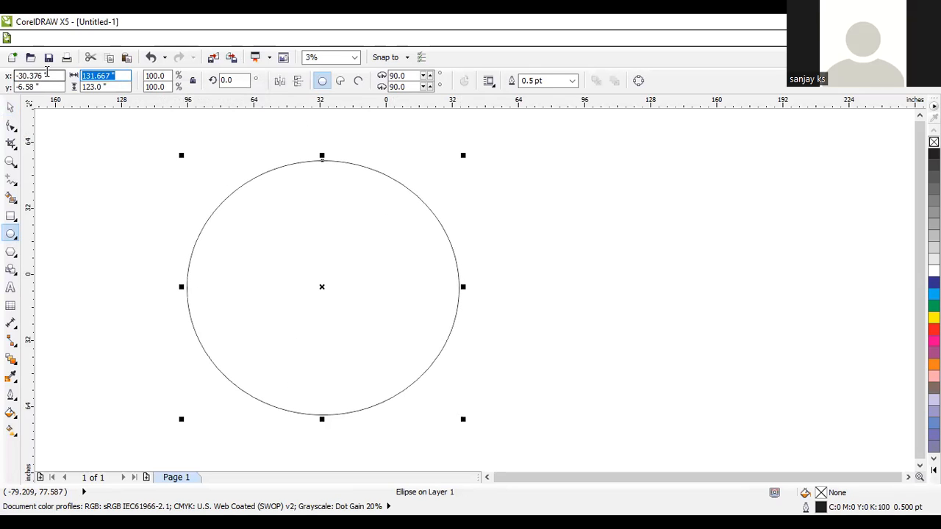
type("100")
key("Return")
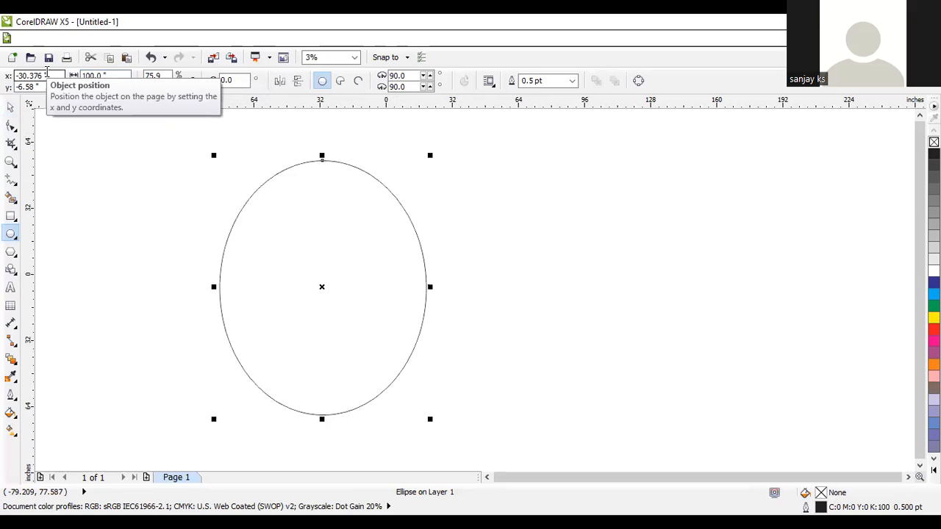
left_click(99, 87)
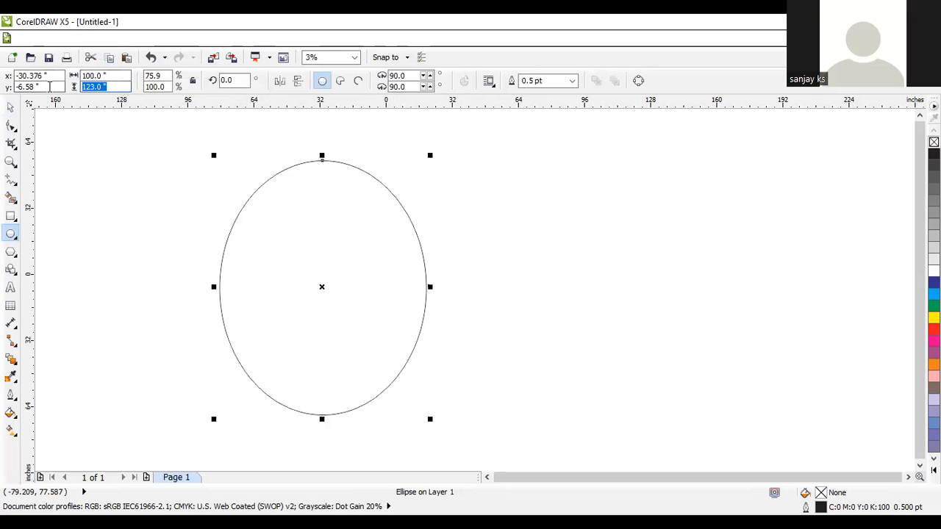
type("100")
key("Return")
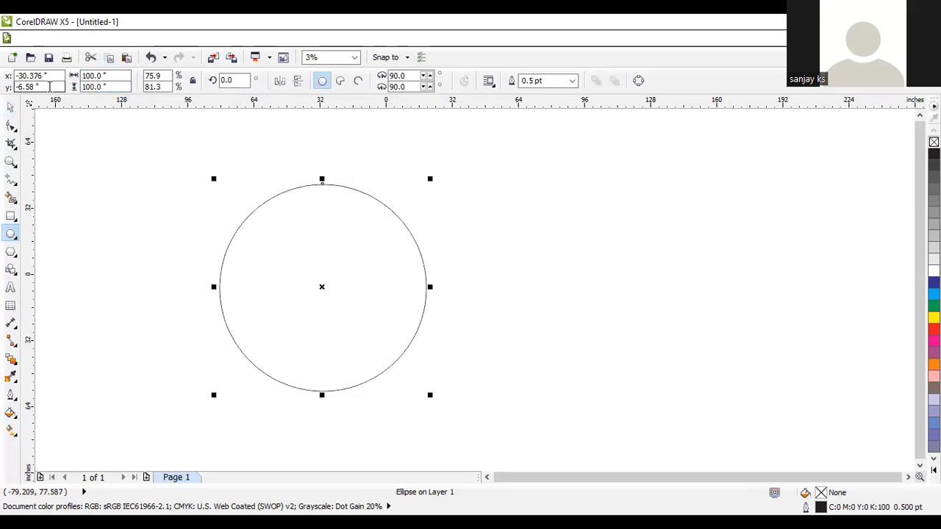
left_click(17, 109)
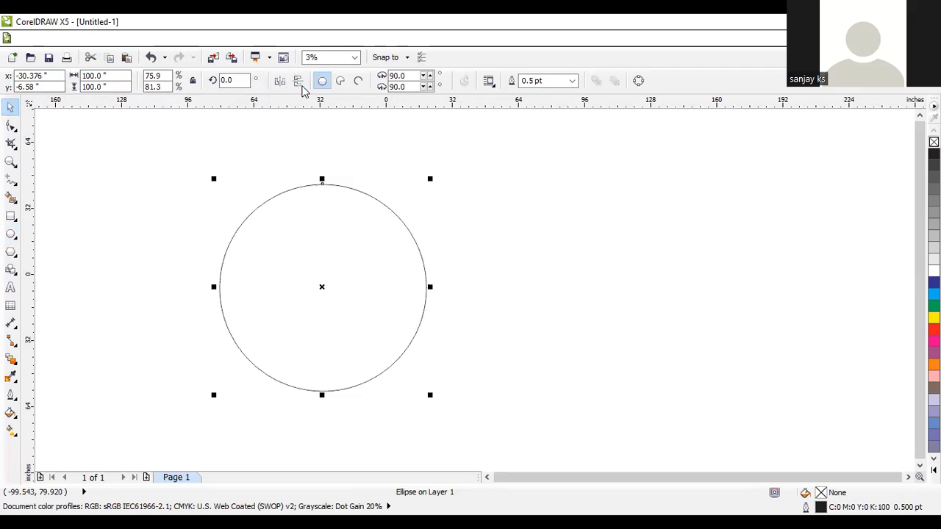
left_click(80, 117)
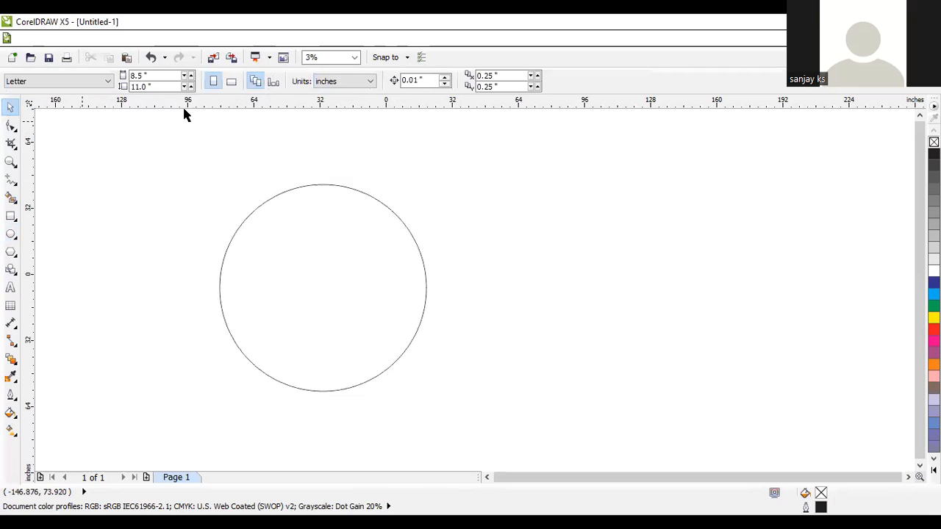
left_click(354, 83)
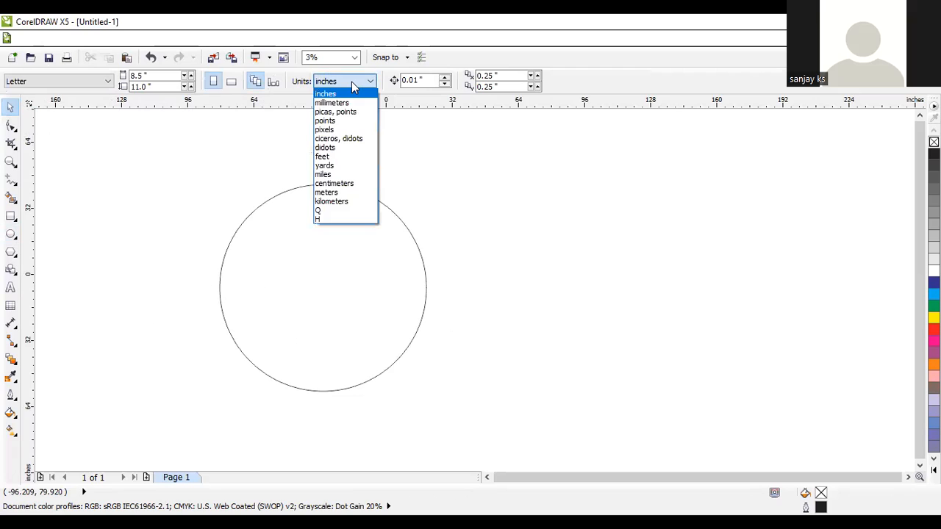
left_click(351, 82)
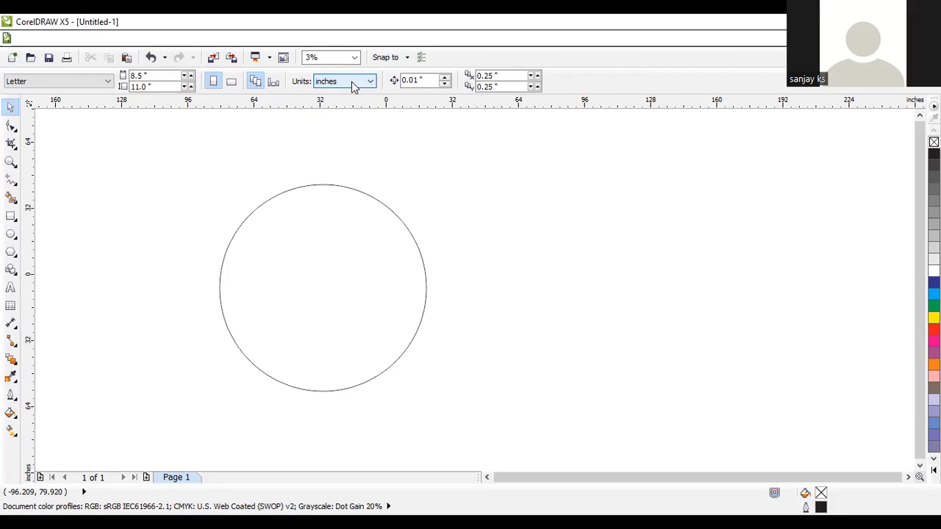
left_click(352, 82)
left_click(274, 123)
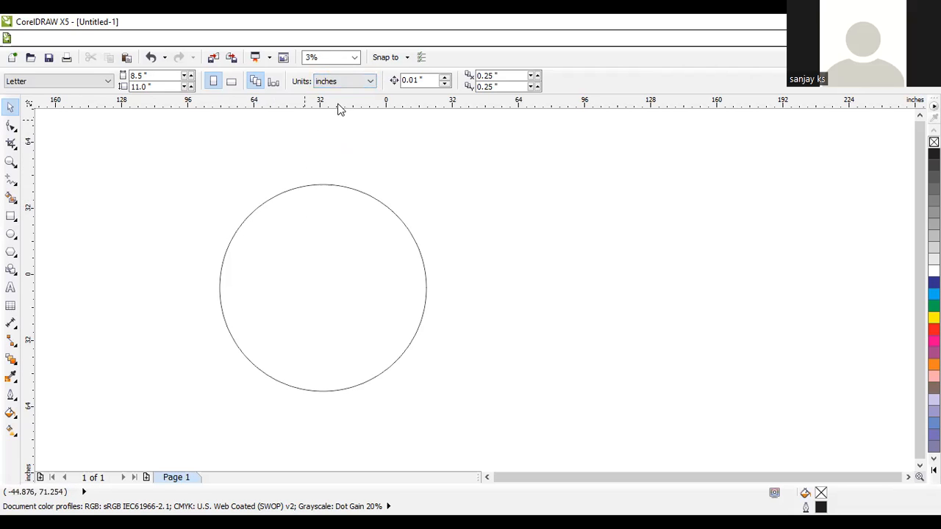
- Resize the circle to 50 inches wide and 50 inches high, and deselect it
left_click(283, 192)
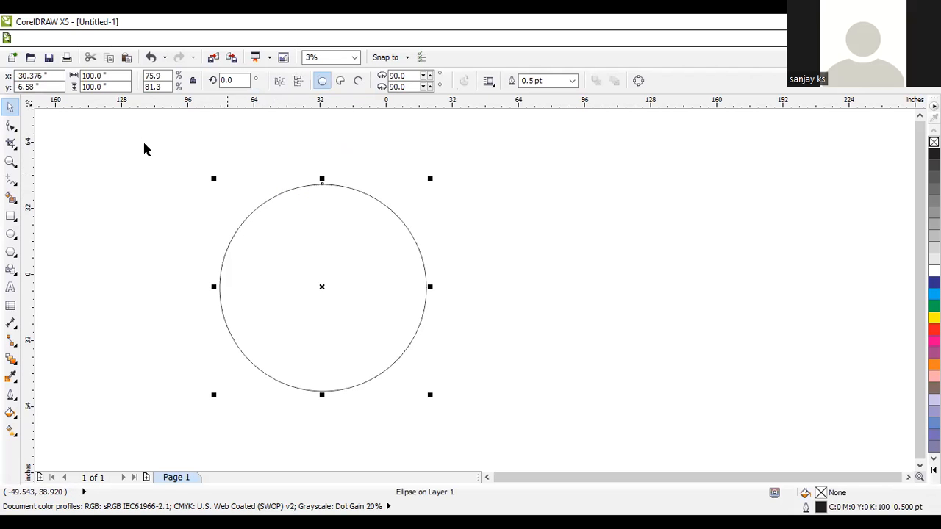
left_click(120, 77)
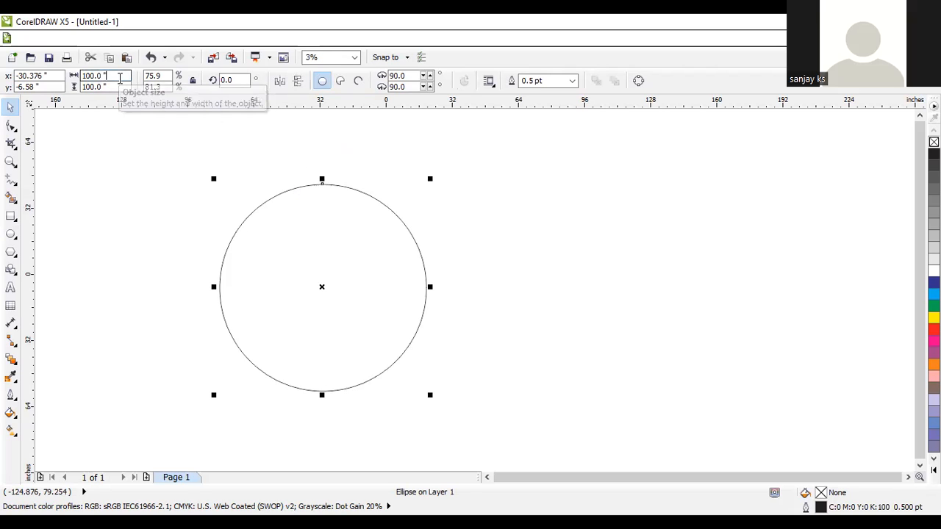
left_click(372, 185)
left_click(396, 222)
double_click(103, 76)
type("50")
key("Tab")
type("2")
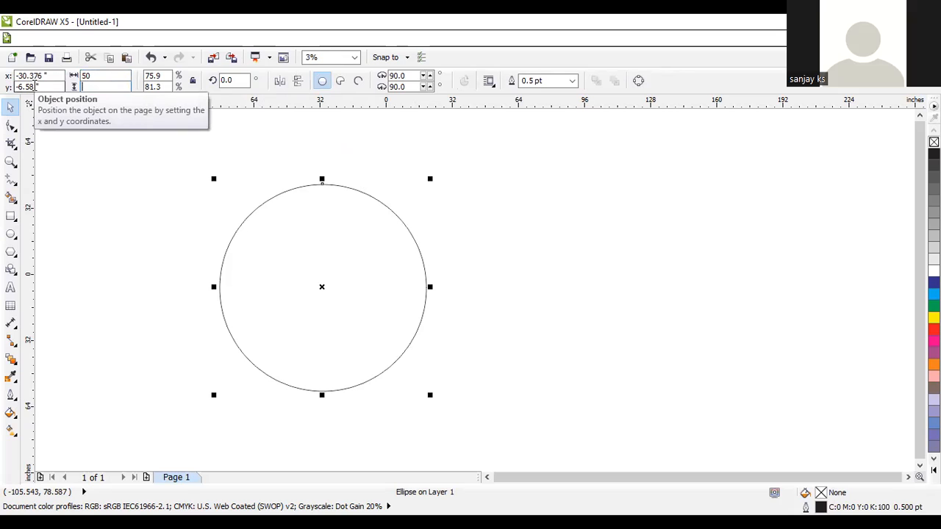
left_click(234, 150)
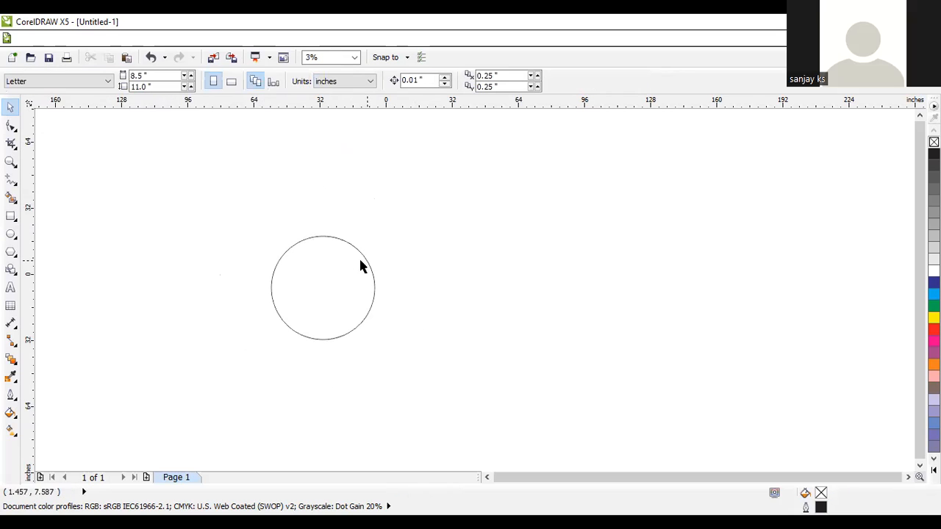
- Convert the 50-inch circle into an open arc
scroll(349, 253, "up", 2)
scroll(346, 246, "down", 1)
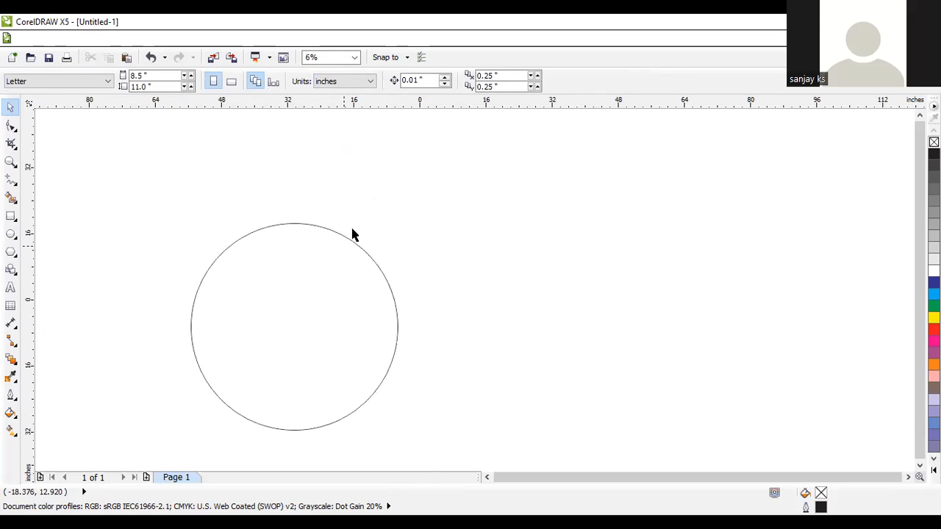
left_click(350, 228)
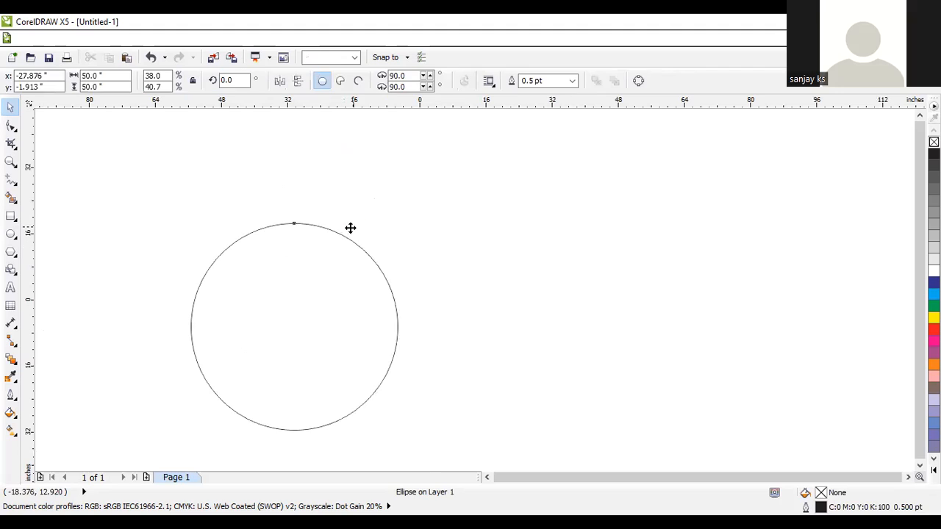
left_click(360, 80)
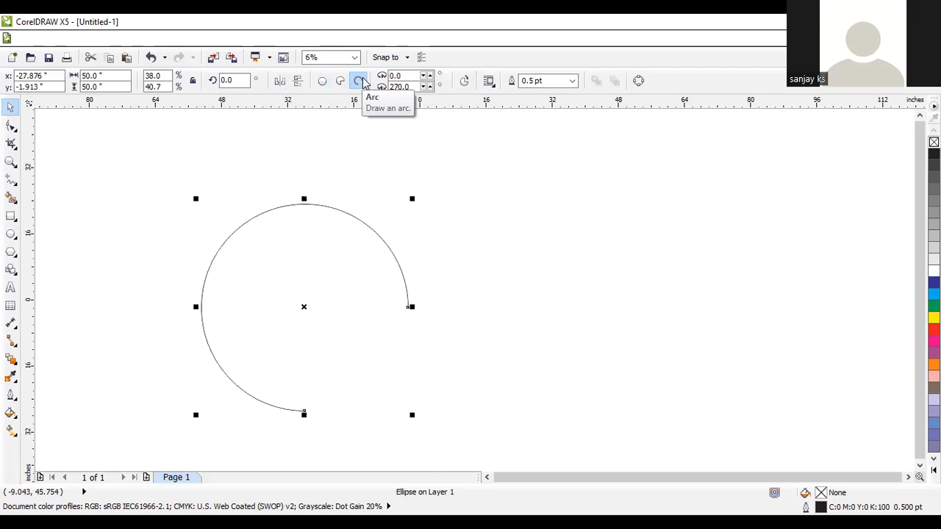
- Set the arc's starting angle to 90 degrees, with the ending angle at 270 degrees, to make a half circle
left_click(414, 77)
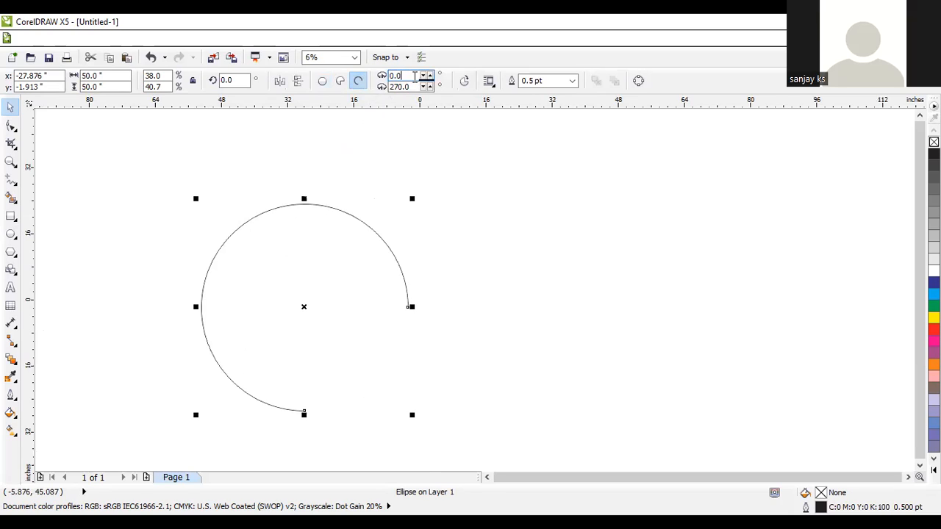
left_click(431, 73)
left_click(431, 73)
left_click(430, 73)
left_click(431, 74)
left_click(431, 74)
left_click(431, 73)
left_click(430, 74)
left_click(431, 73)
left_click(431, 74)
left_click(431, 74)
left_click(431, 74)
left_click(431, 75)
left_click(430, 74)
left_click(431, 74)
left_click(431, 74)
left_click_drag(411, 76, 371, 81)
type("9")
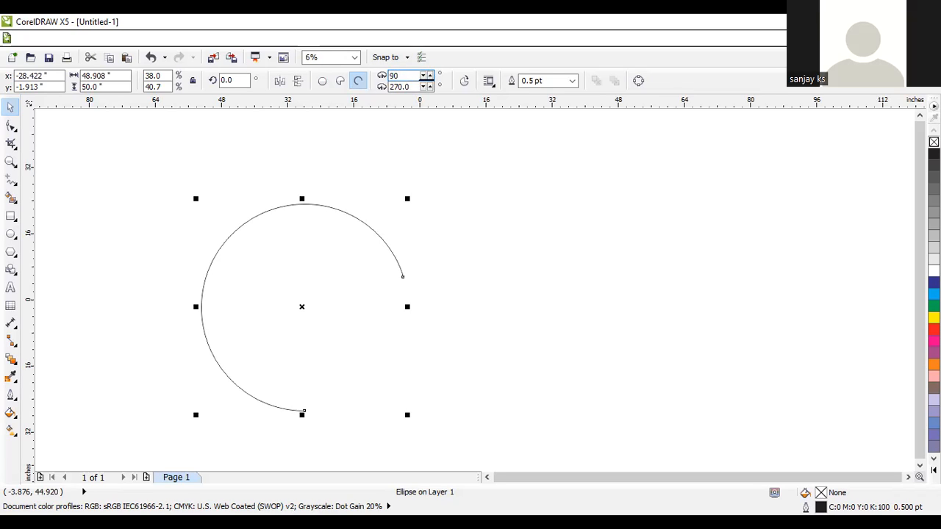
type("0")
key("Return")
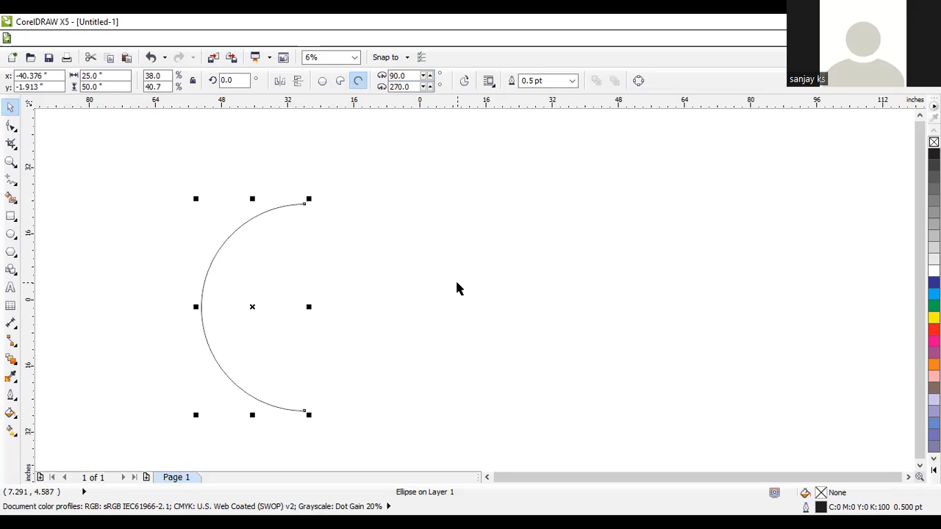
- Try outline widths of 1.5 pt, 4 pt and 8 pt on the half-circle arc
left_click(10, 394)
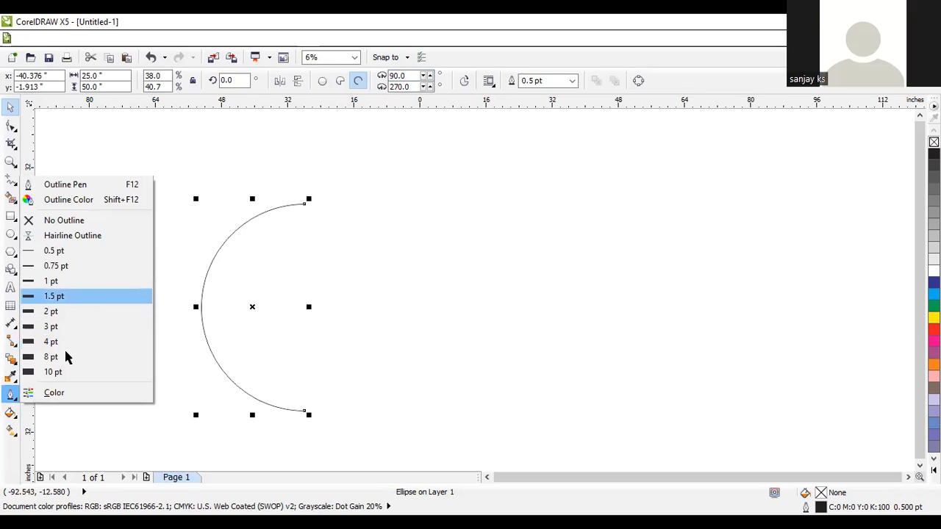
left_click(54, 295)
left_click(11, 395)
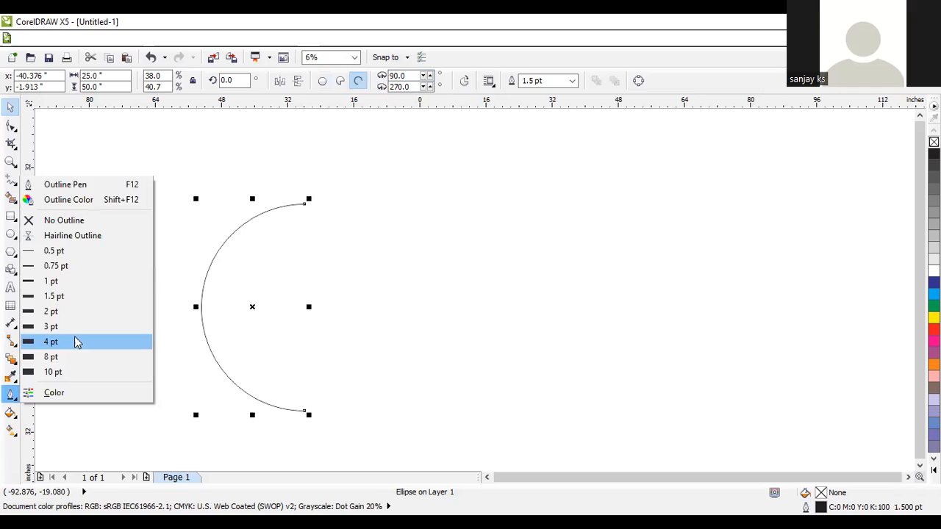
left_click(77, 341)
scroll(147, 294, "up", 3)
scroll(147, 294, "down", 3)
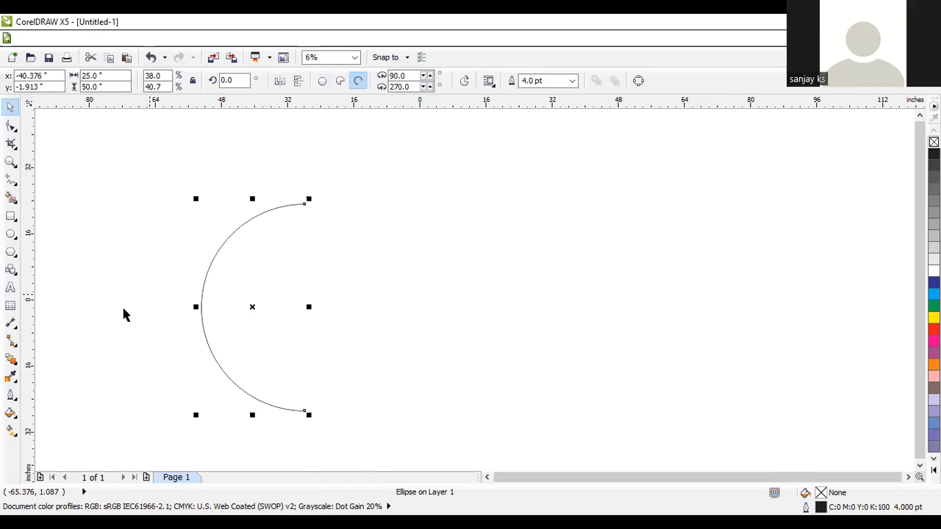
left_click(11, 395)
left_click(59, 356)
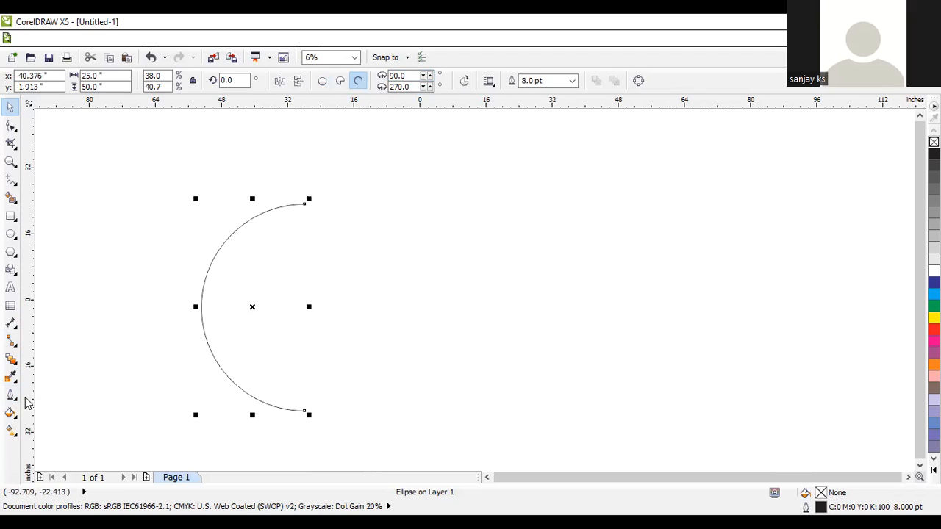
- Set the half-circle arc's outline width to 10 pt and deselect it
left_click(10, 394)
left_click(74, 373)
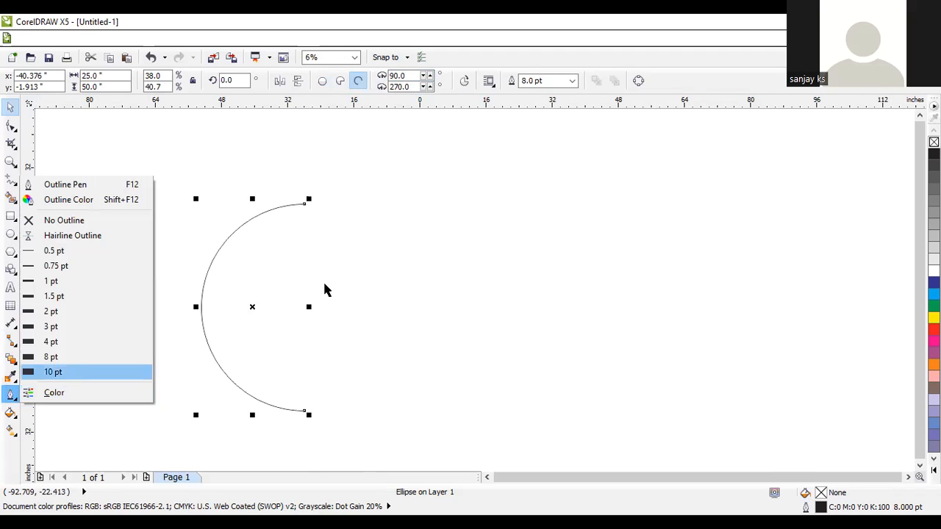
scroll(250, 299, "up", 3)
scroll(211, 265, "down", 1)
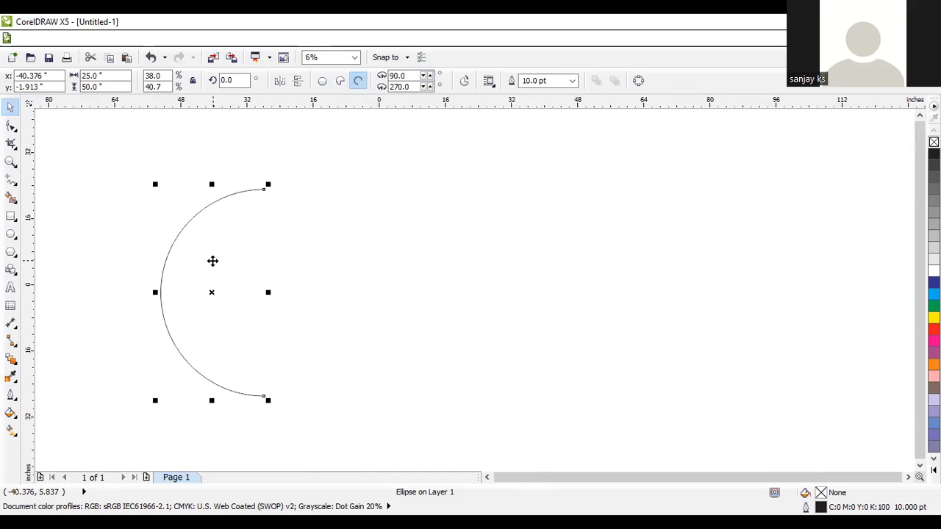
left_click(331, 211)
- Place a copy of the arc about 39 inches to its right and align both arcs level on their centers
left_click(223, 196)
left_click_drag(228, 203, 388, 207)
left_click_drag(127, 166, 527, 418)
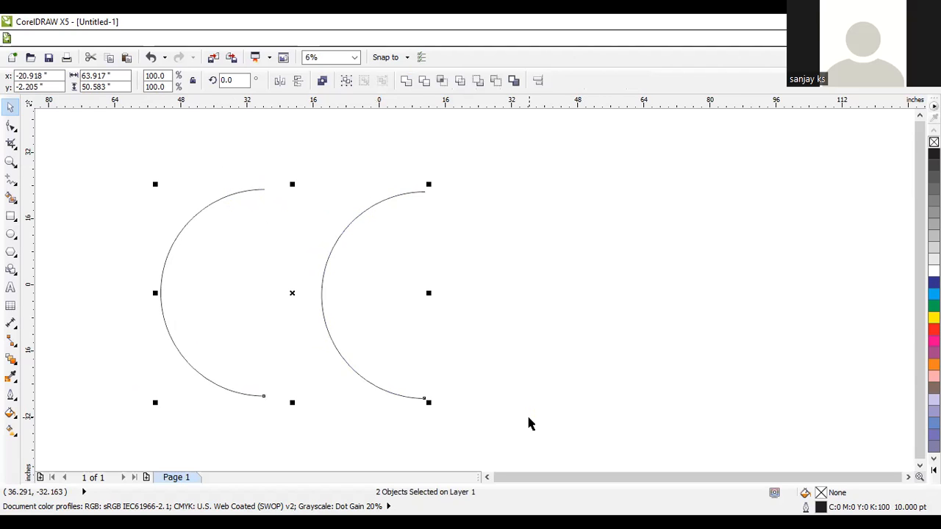
key("e")
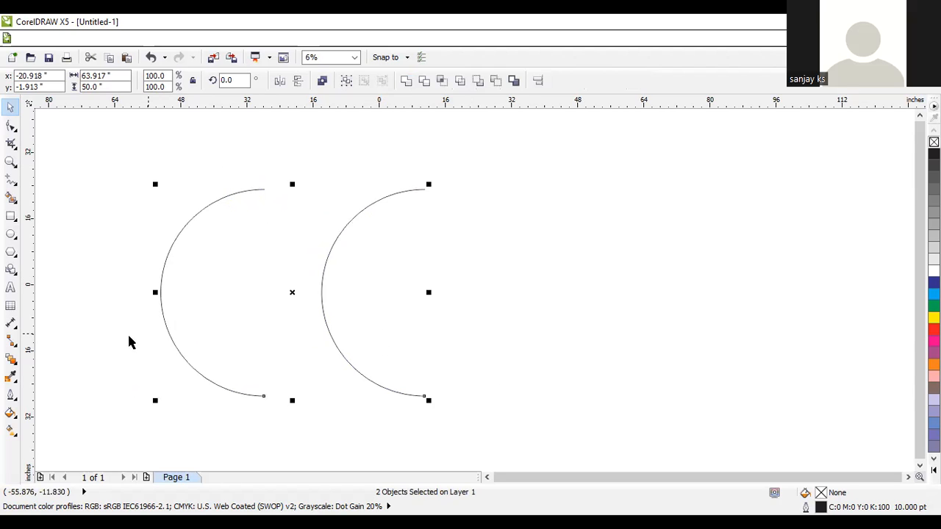
- Blend the original arc into its copy with the Blend tool, using 20 intermediate steps
left_click(16, 360)
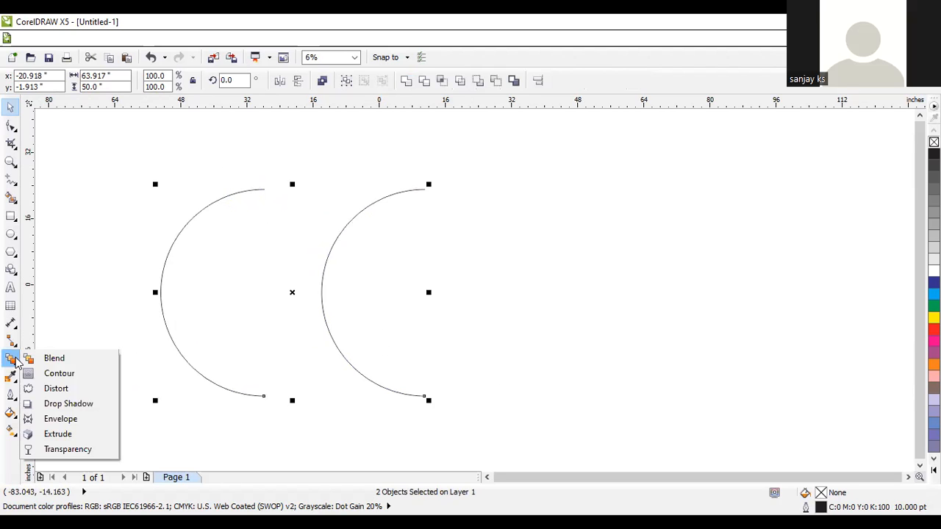
left_click(65, 366)
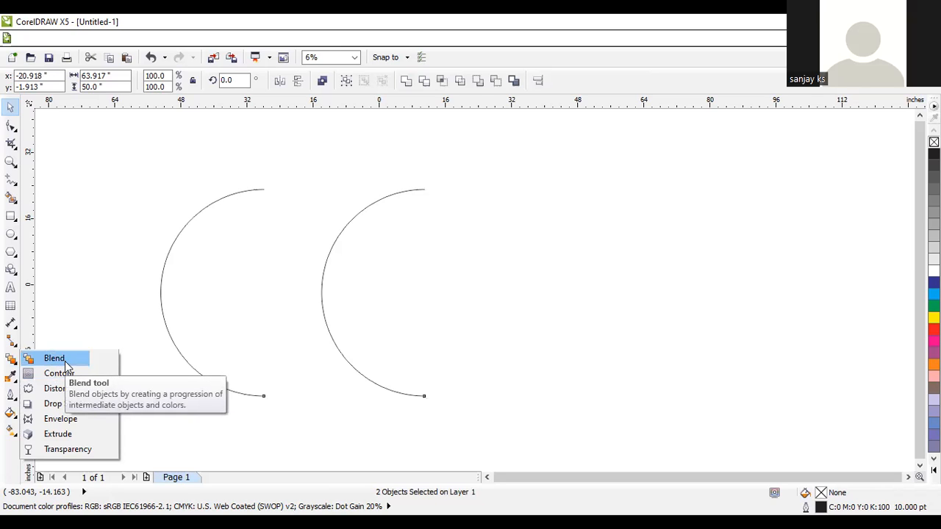
left_click_drag(199, 283, 384, 277)
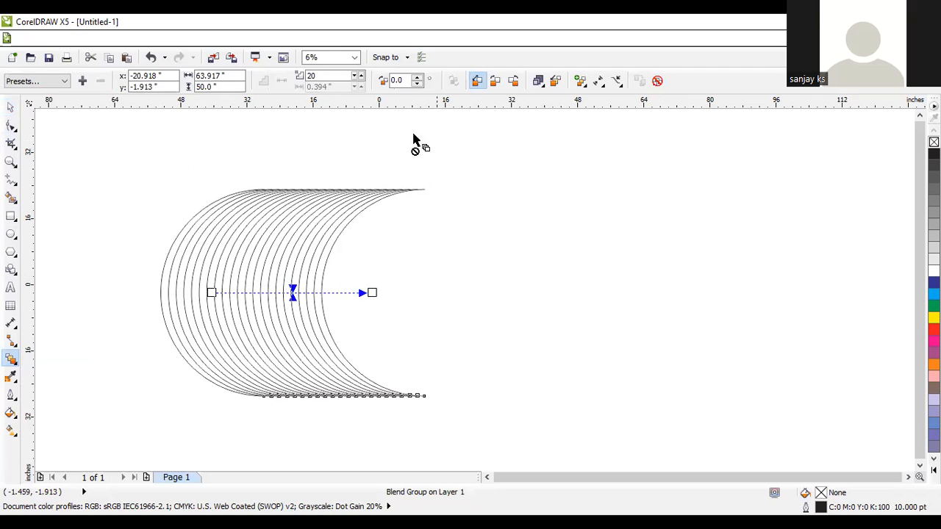
- Set the number of intermediate shapes in the arc blend to 12 and deselect the blend
left_click(362, 75)
left_click(362, 76)
left_click(361, 76)
left_click(361, 76)
left_click(362, 76)
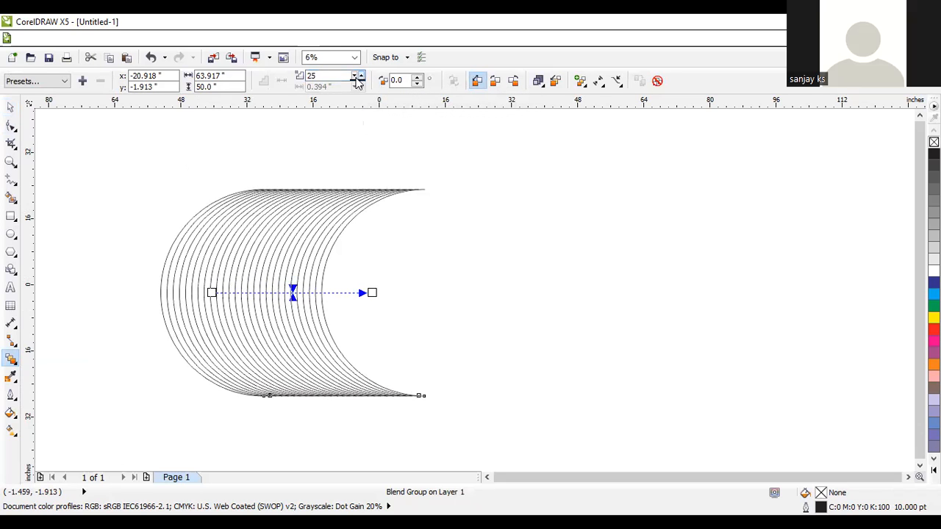
left_click(353, 78)
left_click(353, 78)
left_click(353, 78)
left_click(353, 78)
left_click(353, 78)
left_click(353, 78)
left_click(354, 78)
left_click(353, 78)
left_click(354, 79)
left_click(353, 79)
left_click(354, 79)
left_click(353, 78)
left_click(354, 79)
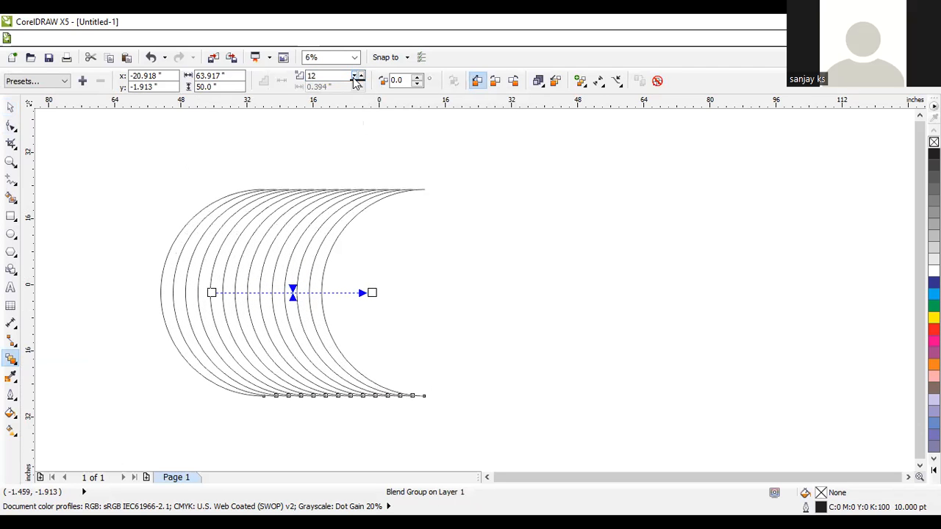
left_click(11, 108)
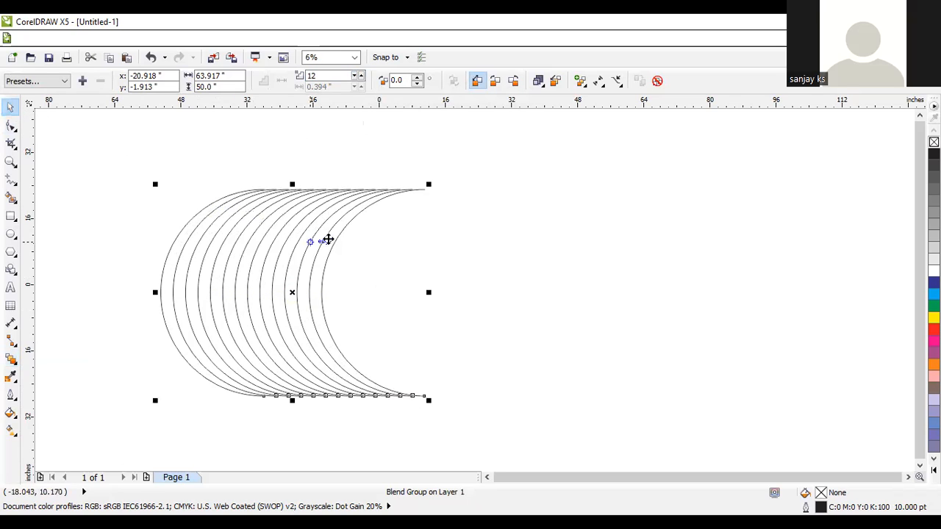
left_click(505, 210)
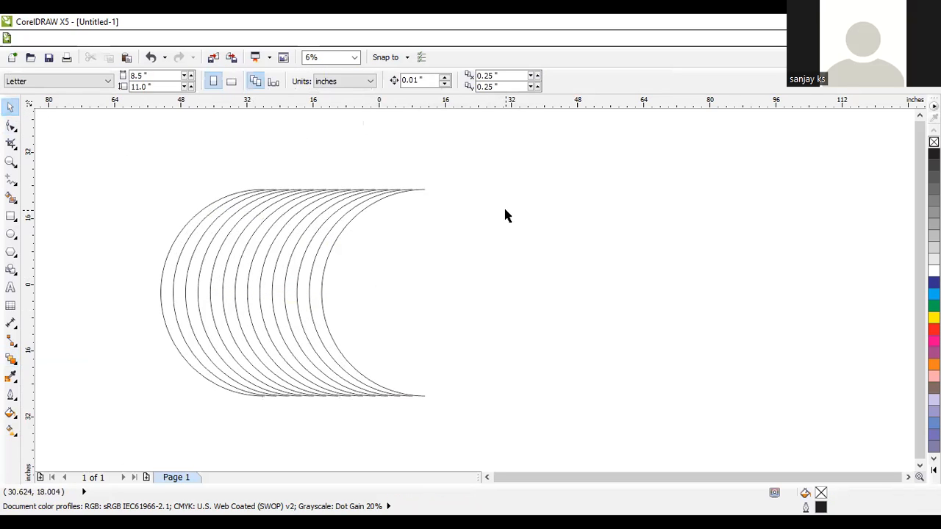
- Draw an ellipse about 43 inches wide and 42.5 inches high to the right of the blended arcs
left_click(11, 236)
left_click_drag(509, 166, 686, 343)
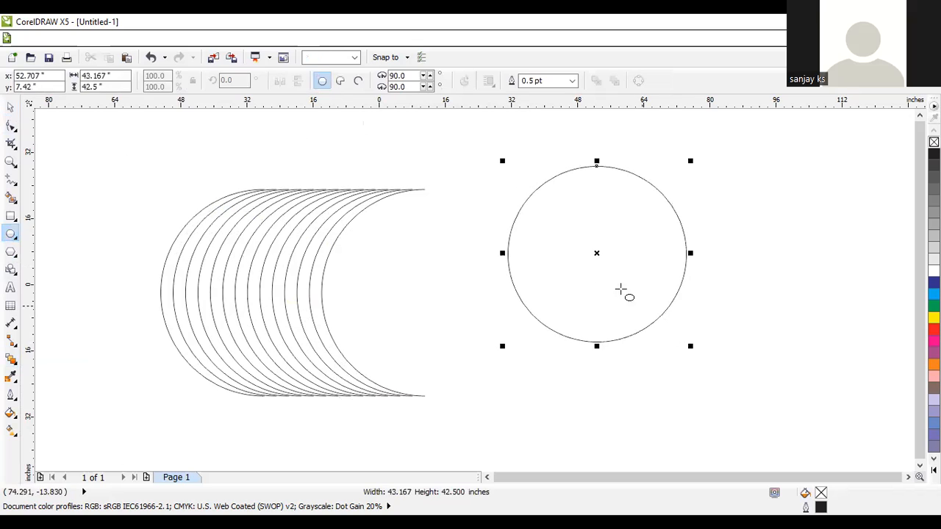
- Set the new circle's width and height to 50 inches each and deselect it
double_click(118, 76)
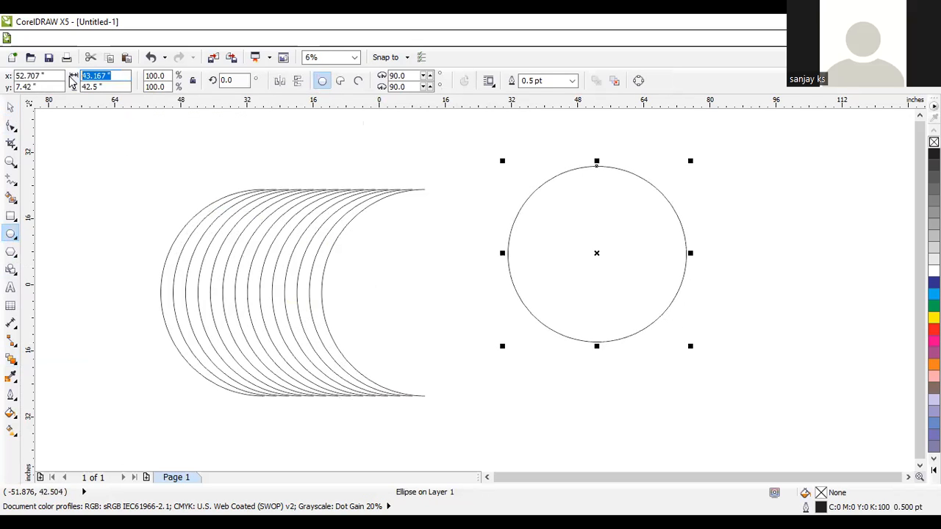
type("50")
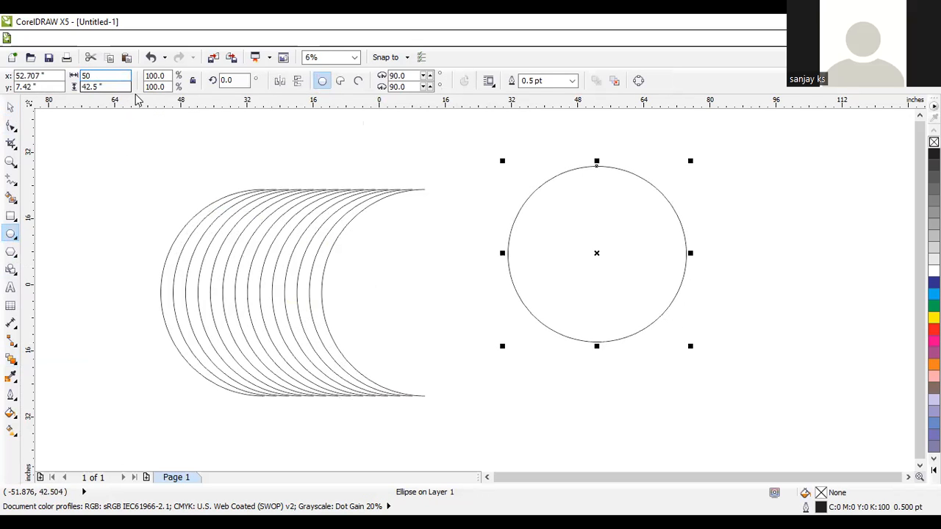
key("Tab")
type("5")
key("Return")
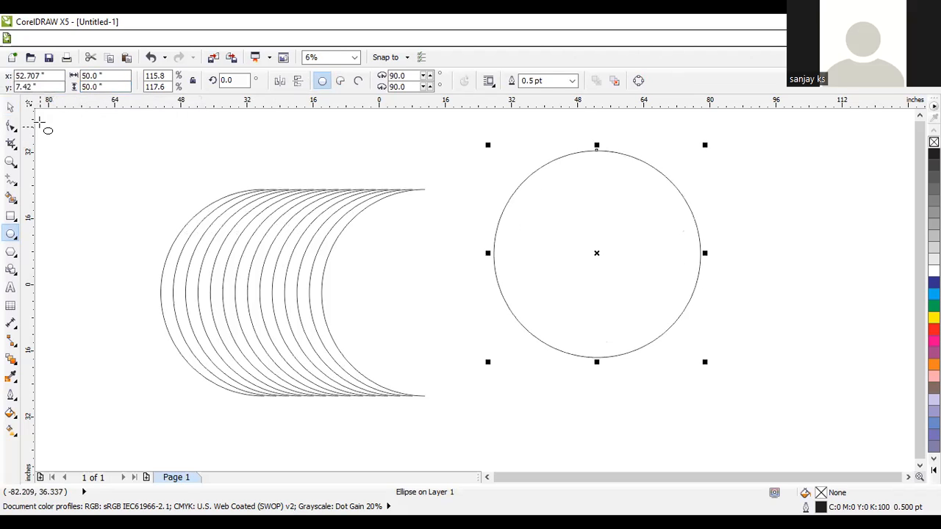
left_click(10, 107)
left_click(75, 161)
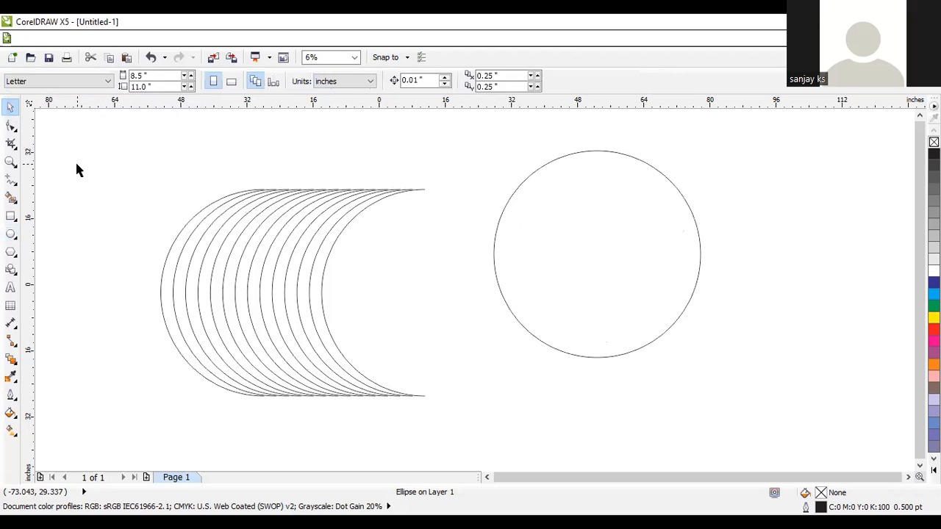
- Break the blended arc group apart and deselect the resulting objects
left_click(241, 232)
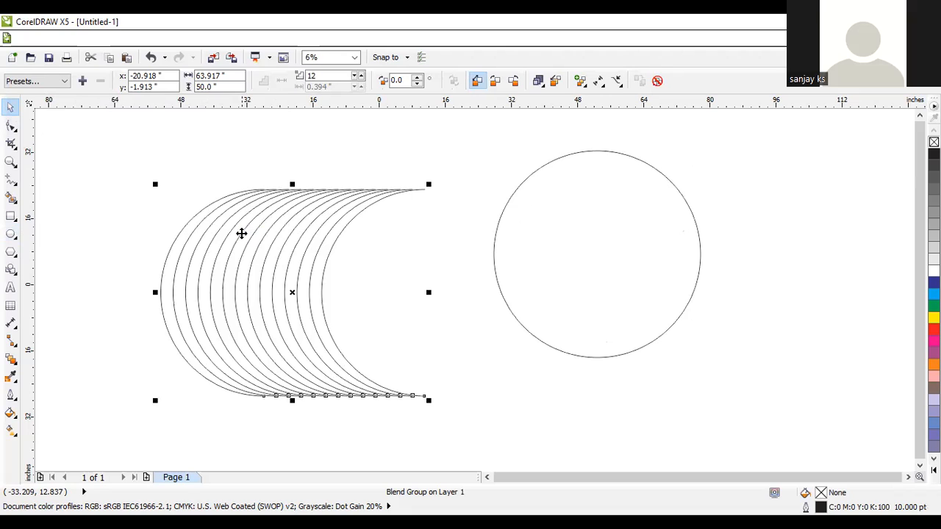
left_click(344, 178)
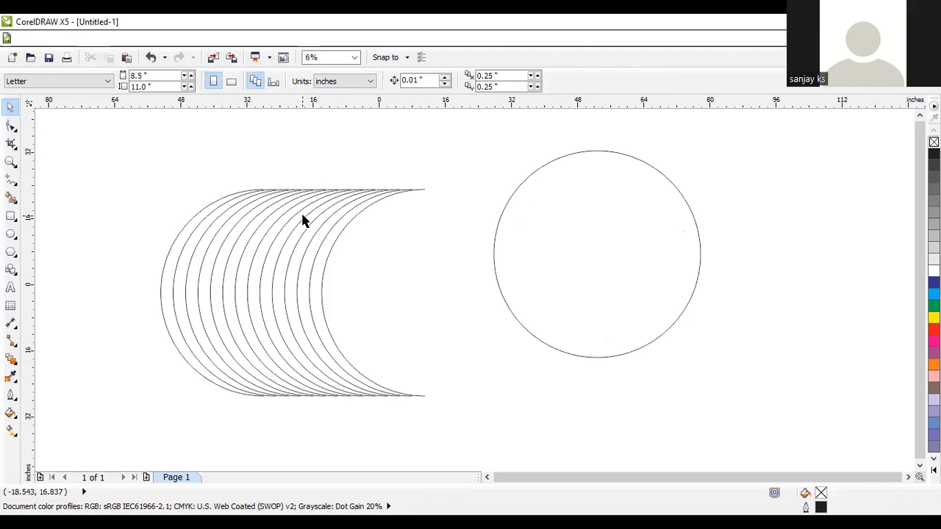
left_click(303, 215)
right_click(302, 217)
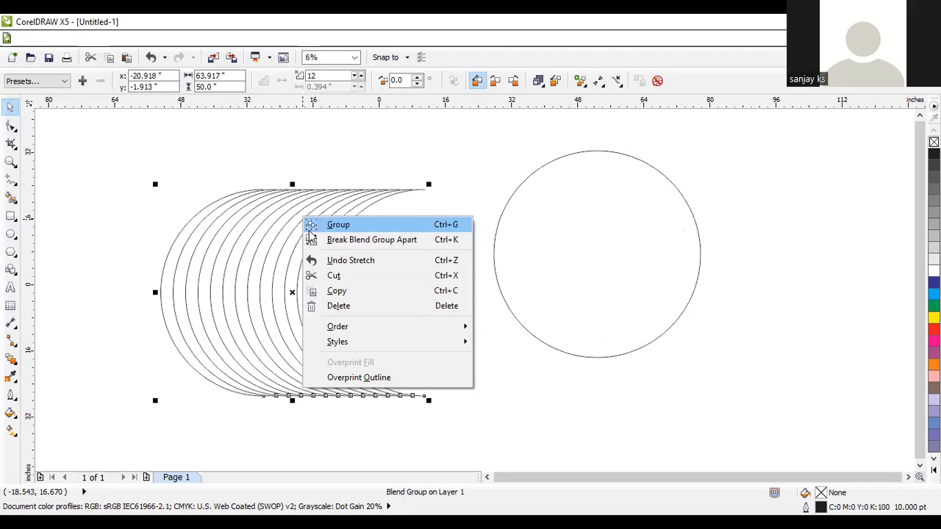
left_click(353, 248)
left_click(473, 204)
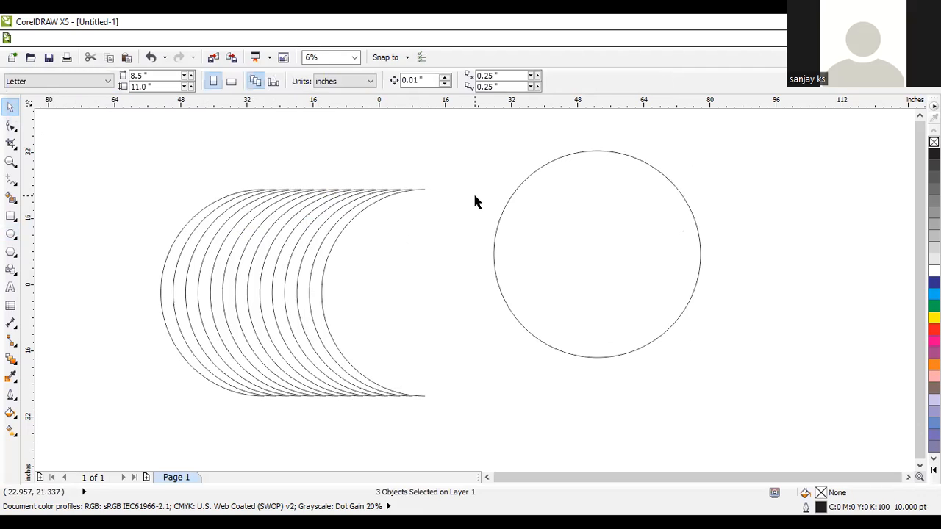
- Move the 50-inch circle over the arcs and nudge it until its left side coincides with the leftmost arc
left_click_drag(500, 211, 168, 252)
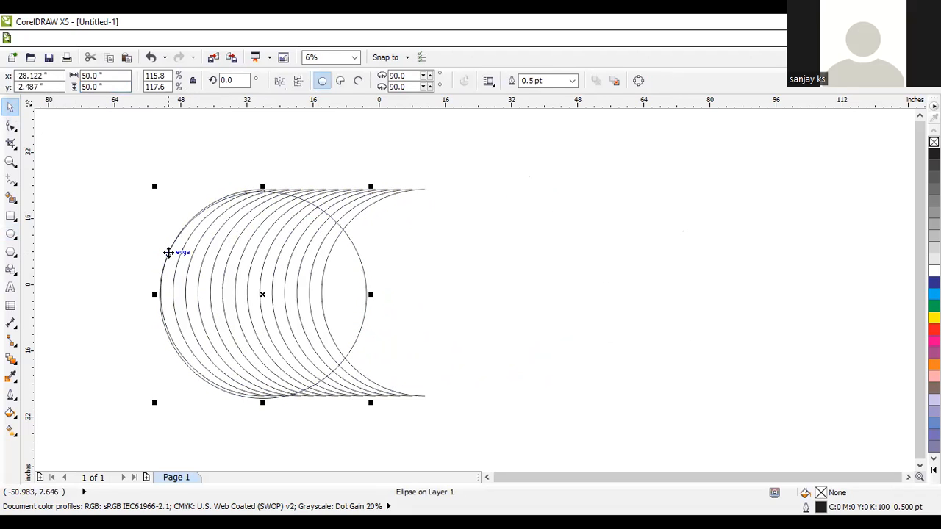
key("Up")
key("Up")
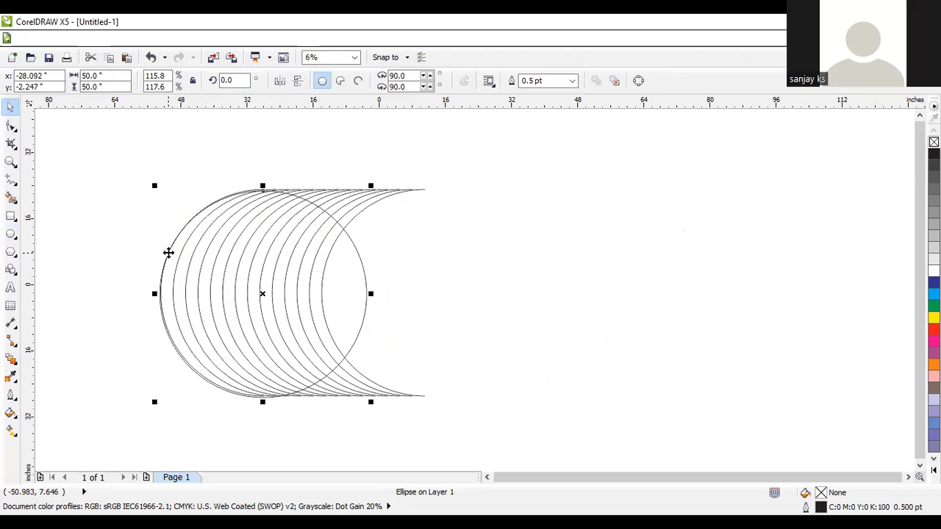
left_click_drag(169, 252, 169, 252)
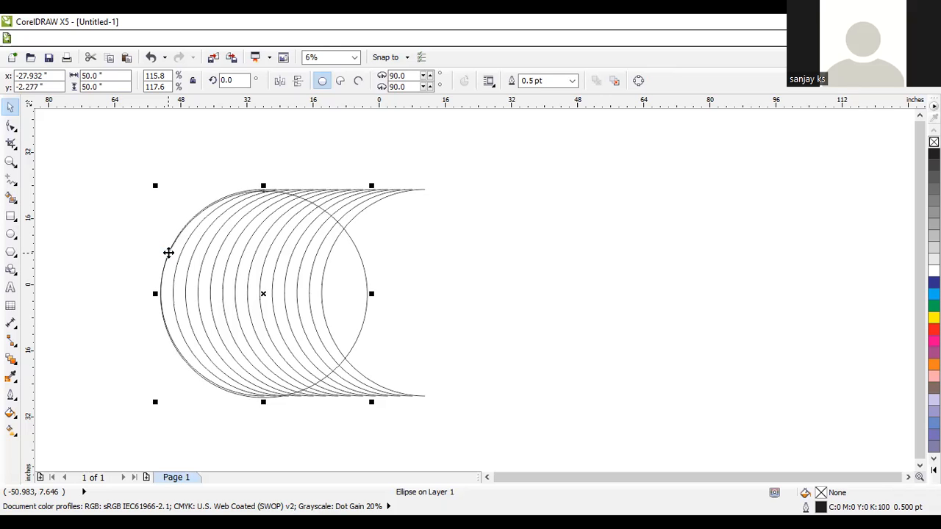
scroll(168, 253, "up", 1)
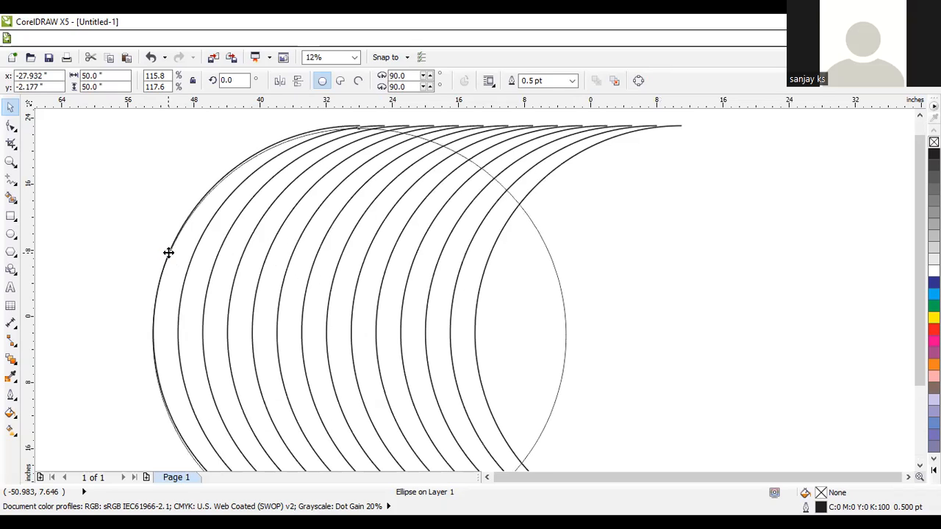
key("Up")
key("Up")
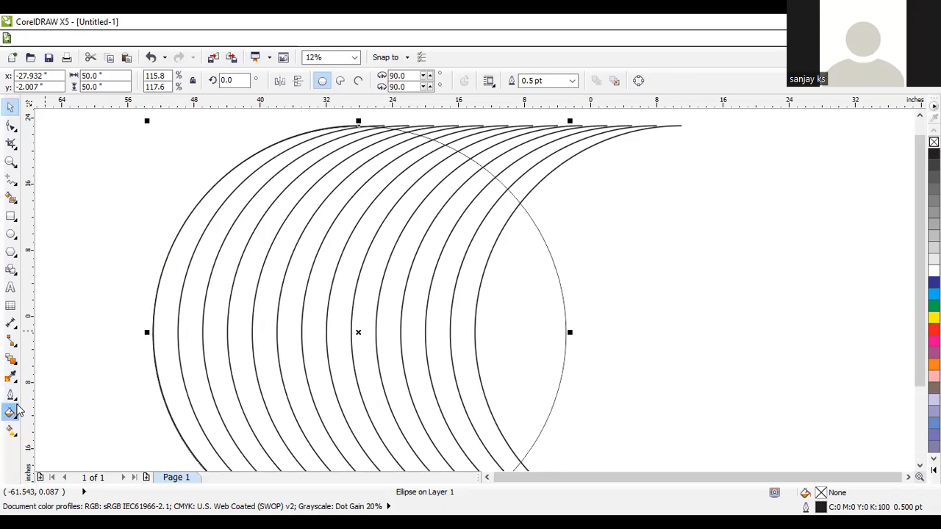
- Set the circle's outline width to 10 pt and deselect it
left_click(11, 395)
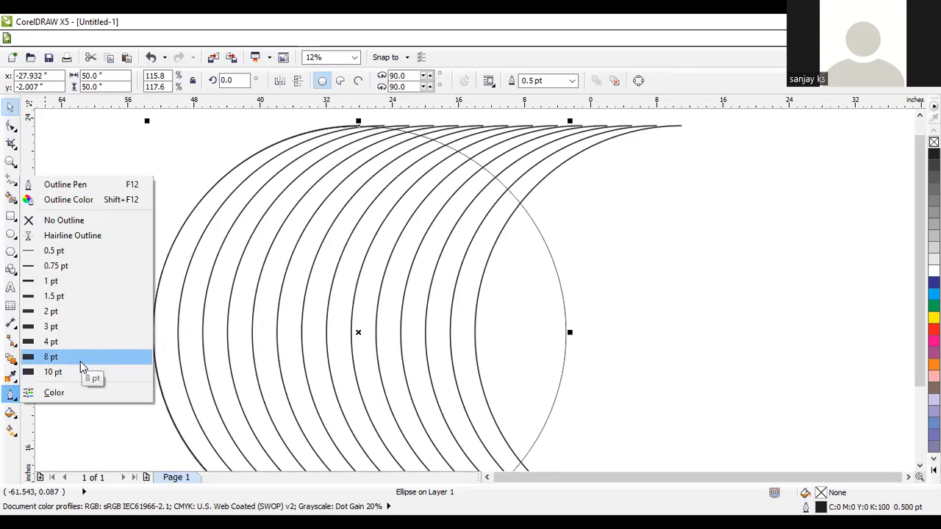
left_click(70, 372)
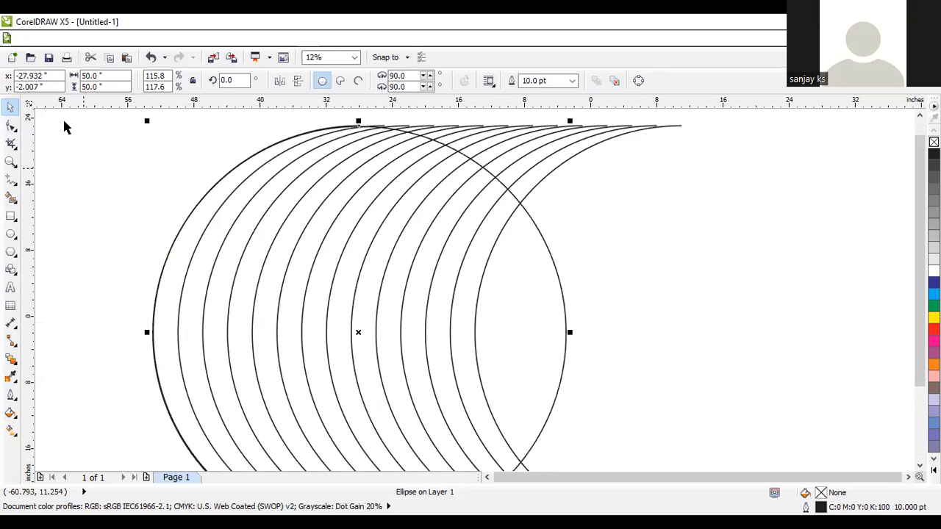
left_click(93, 193)
- Trim the upper arc ends outside the circle with the Virtual Segment Delete tool, sweeping across them in one pass
scroll(137, 193, "down", 1)
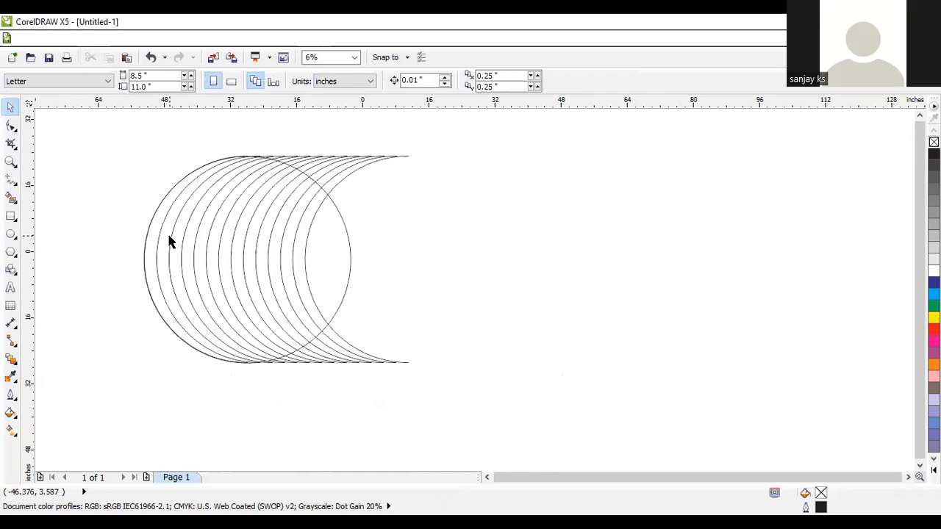
scroll(171, 238, "up", 1)
left_click_drag(916, 204, 918, 155)
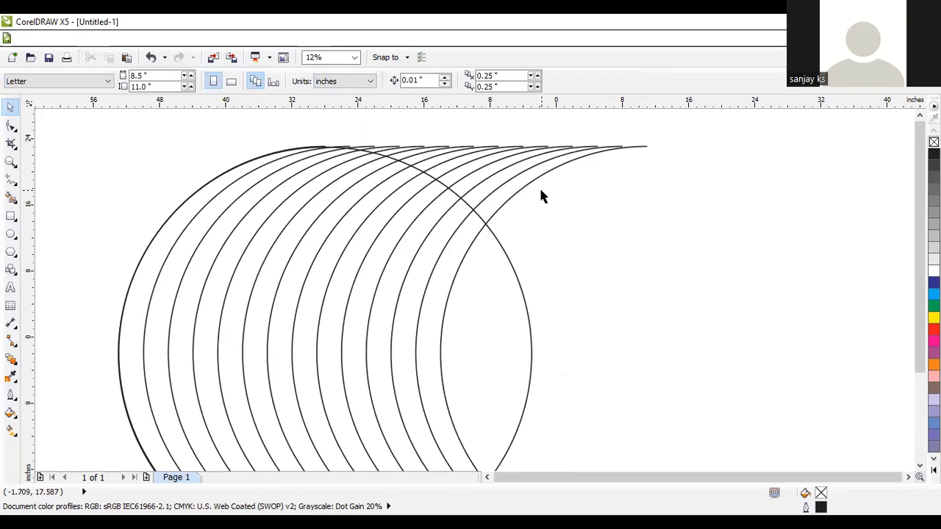
left_click(11, 143)
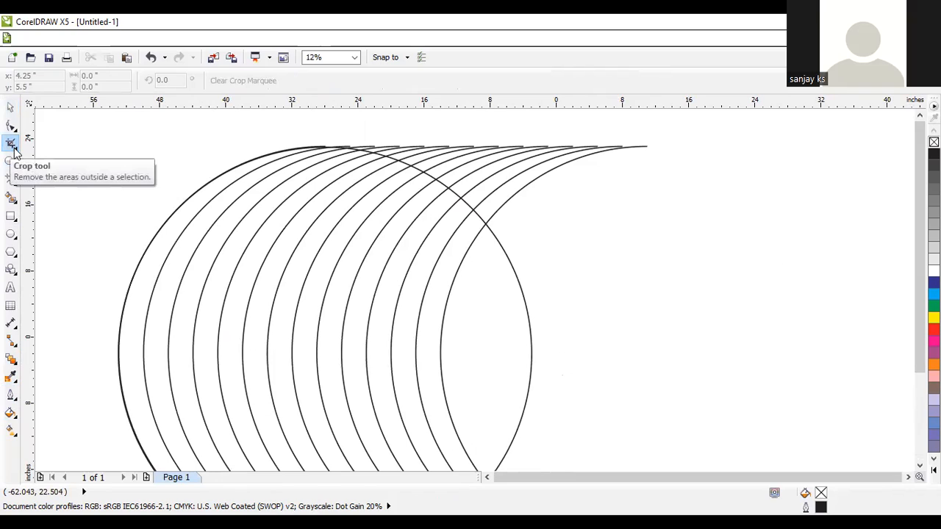
left_click(14, 149)
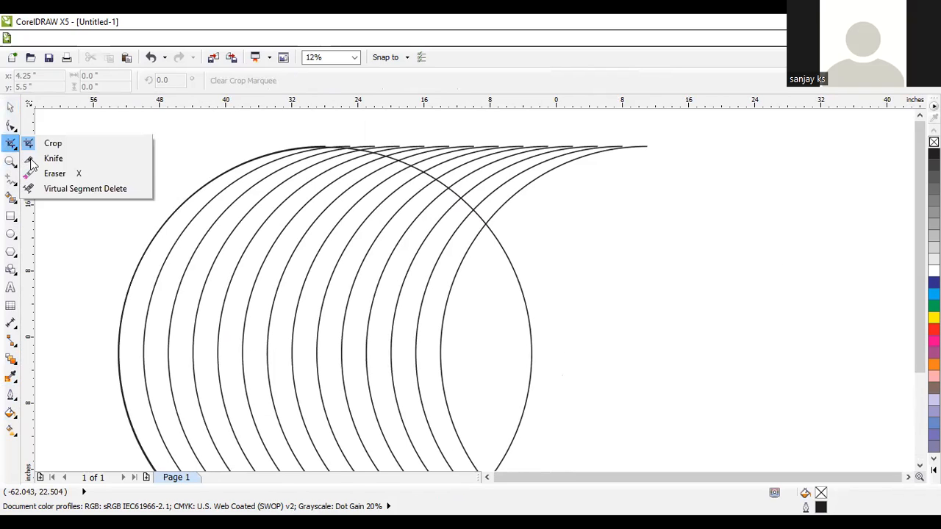
left_click(87, 189)
left_click_drag(622, 182, 403, 116)
- Remove the remaining short arc ends that stick out near the top of the circle with Virtual Segment Delete
scroll(391, 126, "up", 3)
left_click_drag(390, 160, 306, 144)
left_click_drag(383, 175, 314, 150)
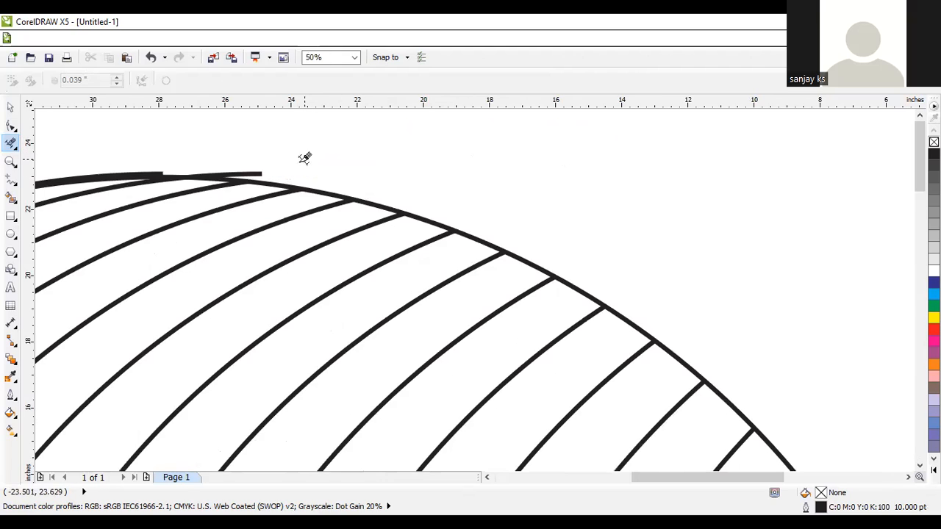
left_click_drag(275, 173, 251, 170)
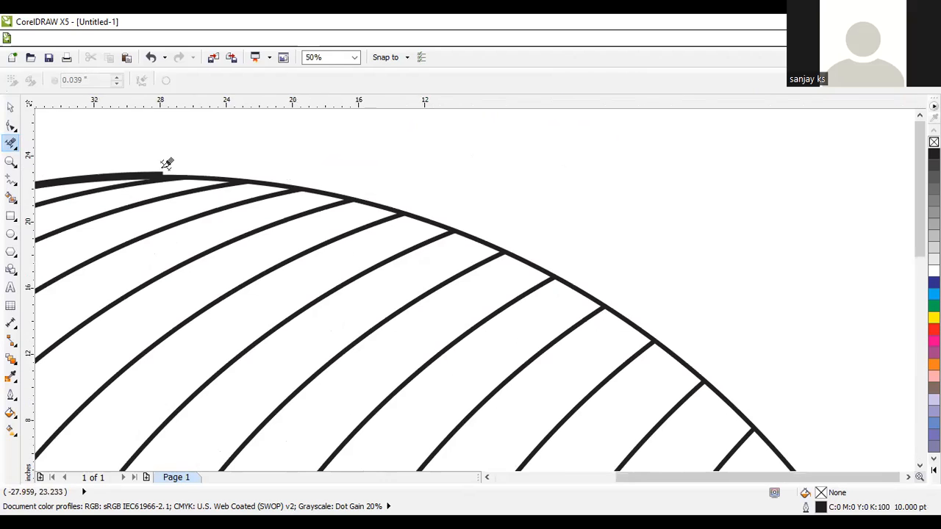
scroll(164, 164, "down", 3)
- Delete the guide circle, leaving only the trimmed arcs
left_click(10, 108)
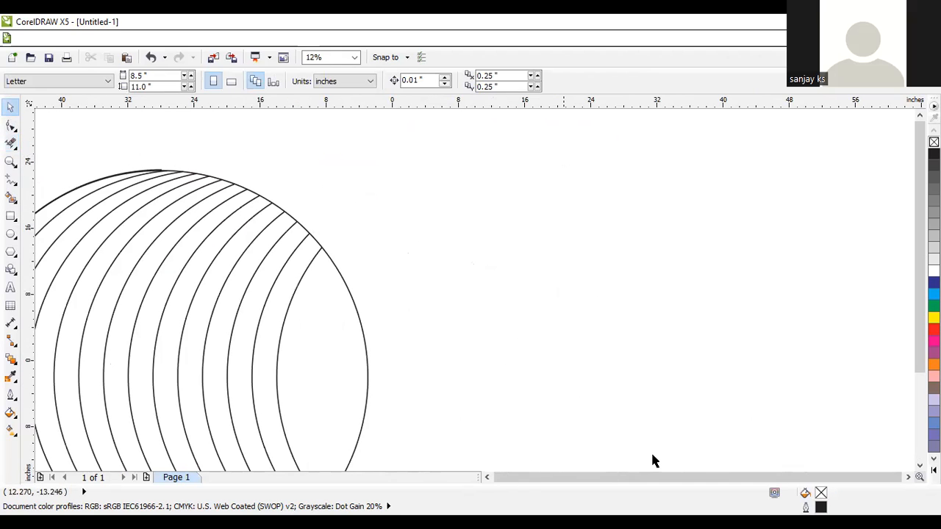
left_click(919, 466)
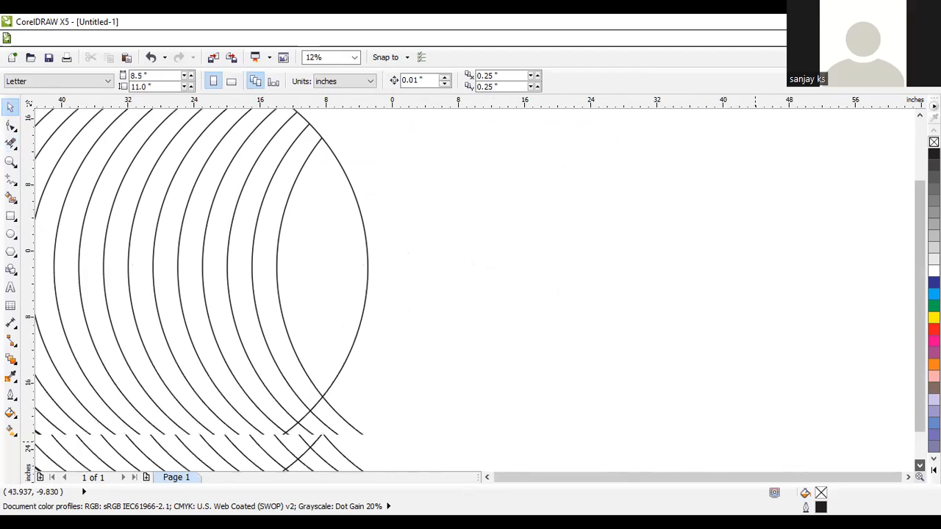
left_click(487, 477)
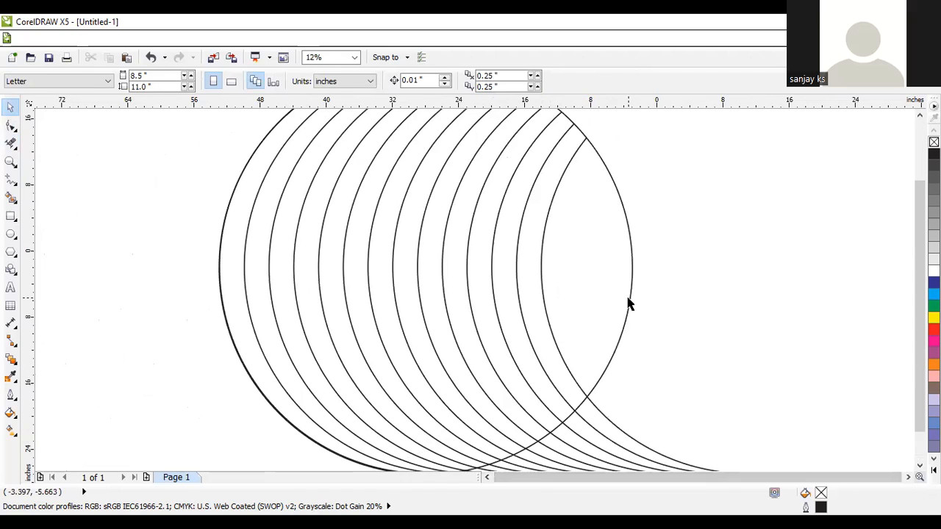
left_click(629, 298)
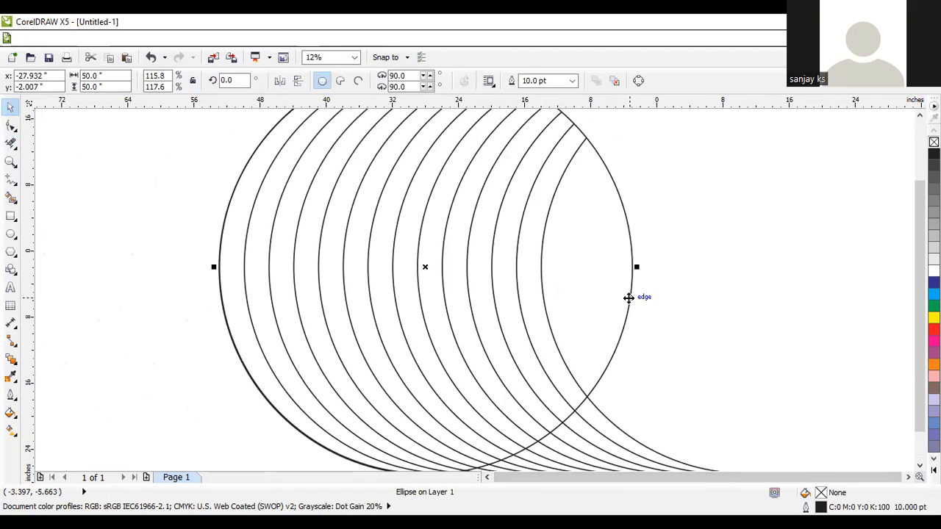
key("Escape")
scroll(625, 297, "down", 1)
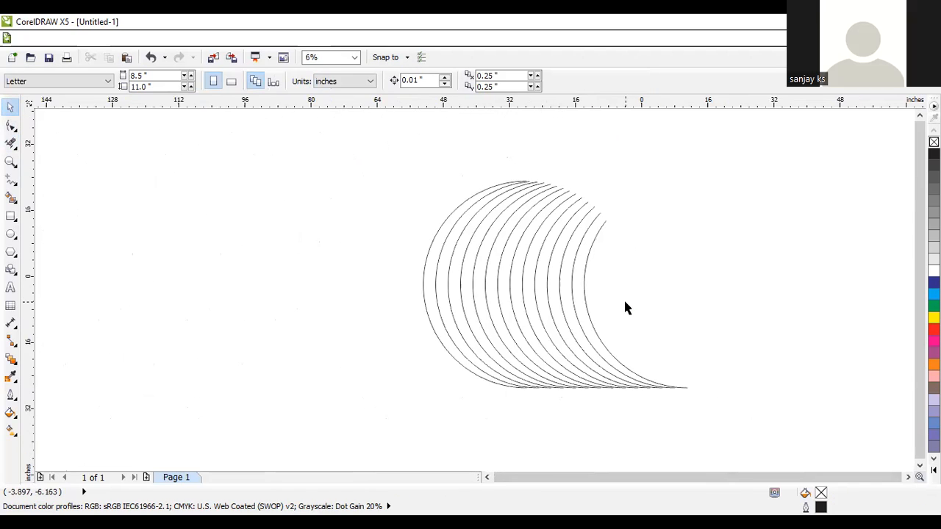
- Group all the trimmed arcs and move the group about 12 inches to the left
left_click(908, 477)
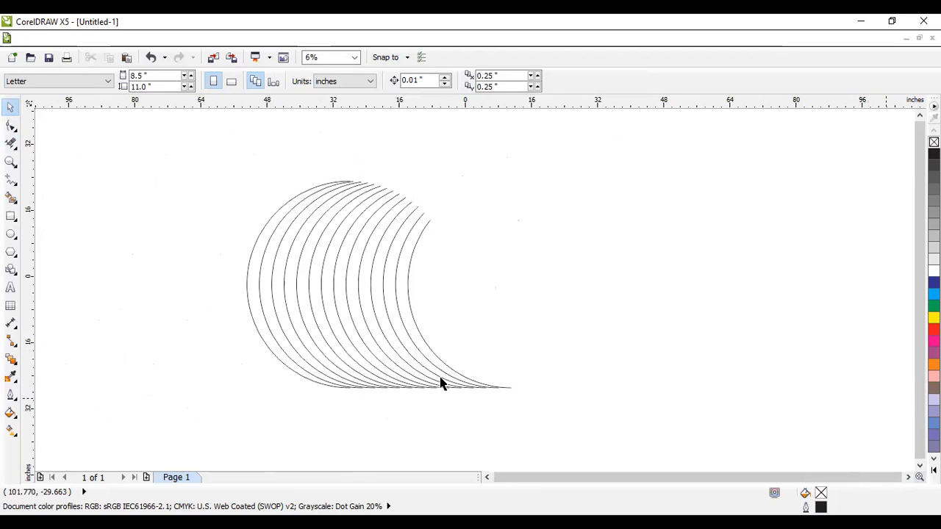
key("ctrl+a")
key("ctrl+g")
left_click_drag(382, 356, 325, 357)
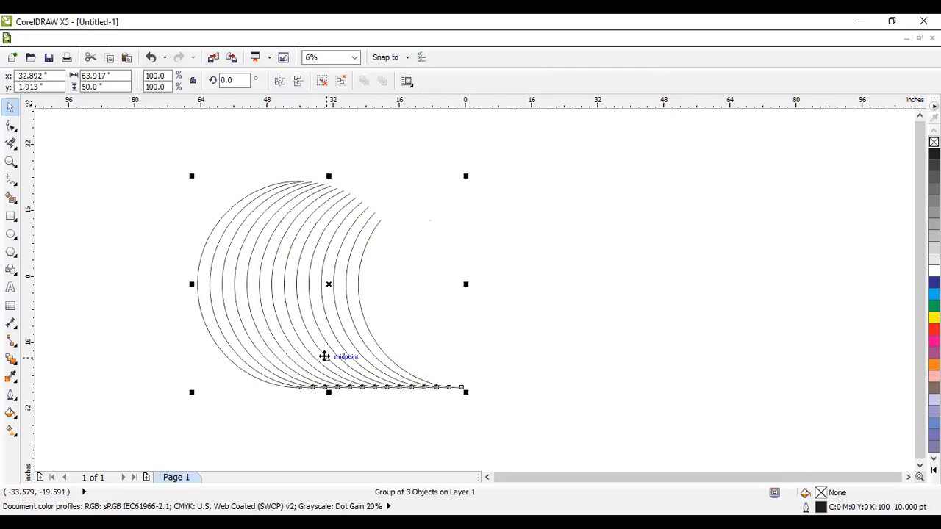
- Duplicate the arc group about 69.5 inches to its right and slightly lower, and add another copy with the same offset
scroll(324, 357, "down", 1)
scroll(324, 357, "up", 1)
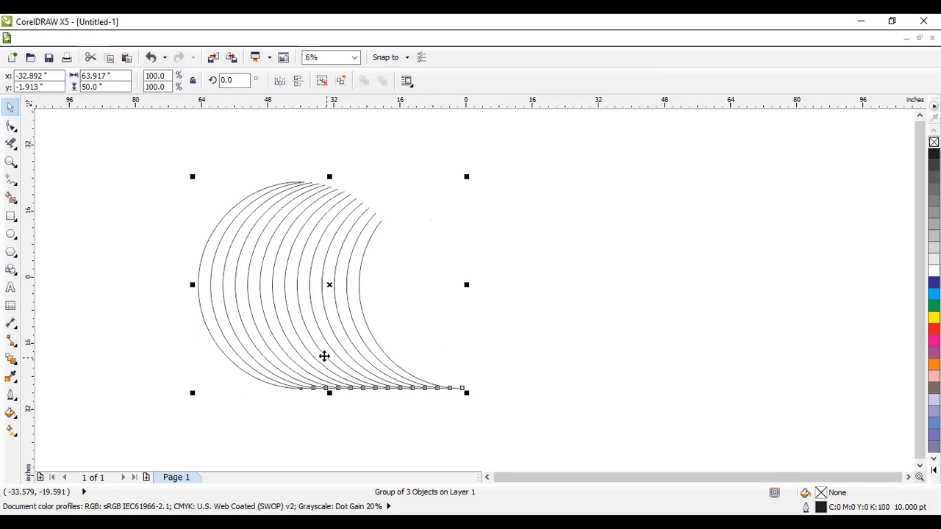
key("ctrl+d")
left_click_drag(325, 357, 624, 369)
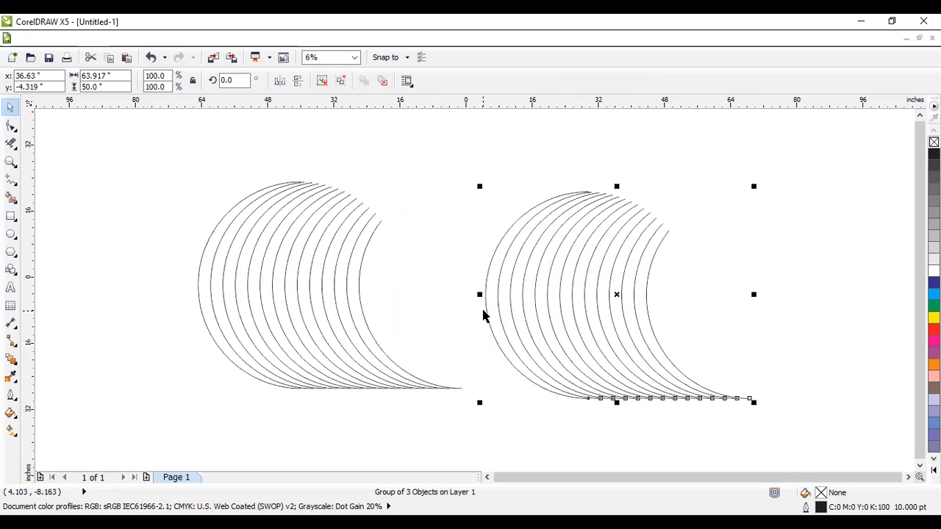
key("ctrl+d")
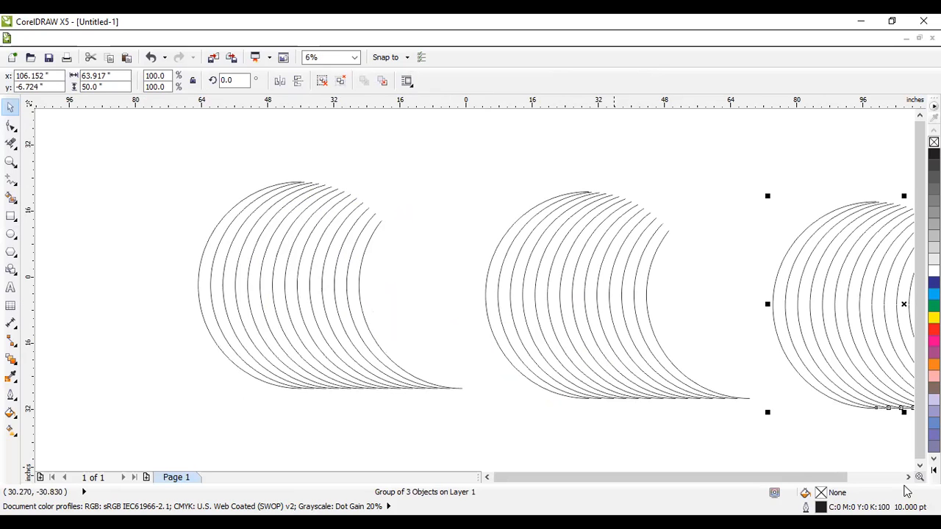
- Select all three arc groups and align them by their top edges and by their left edges
left_click(908, 479)
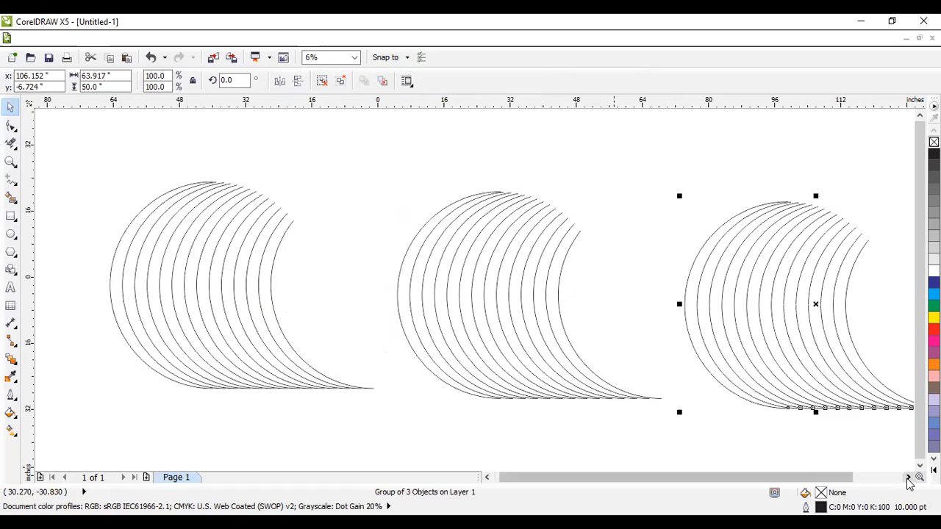
key("ctrl+a")
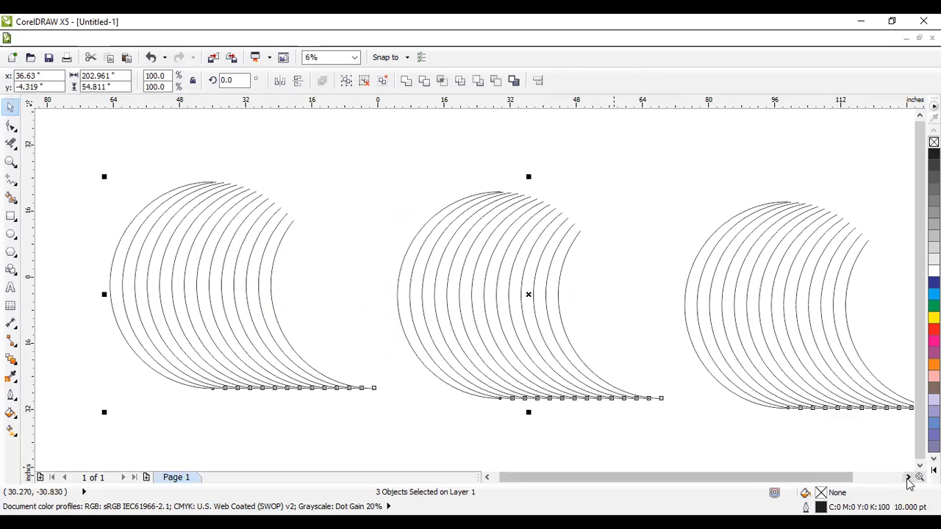
key("t")
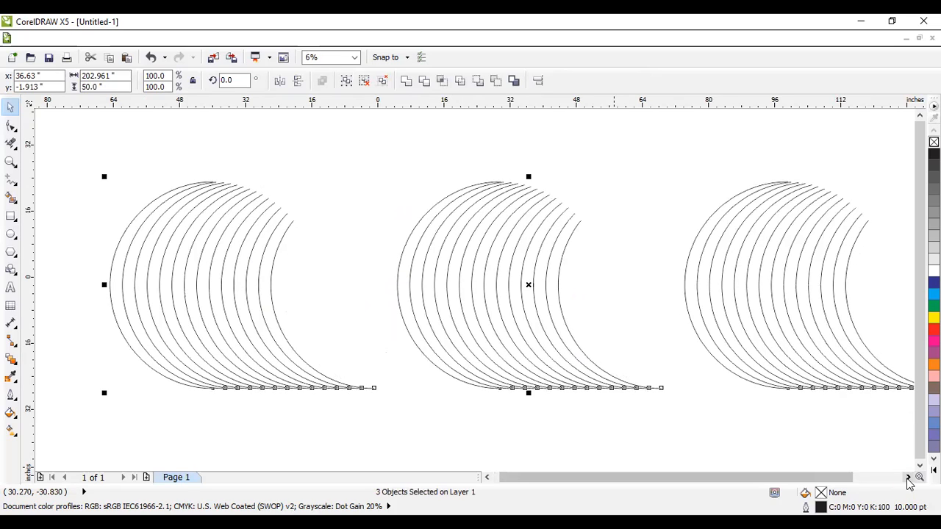
key("l")
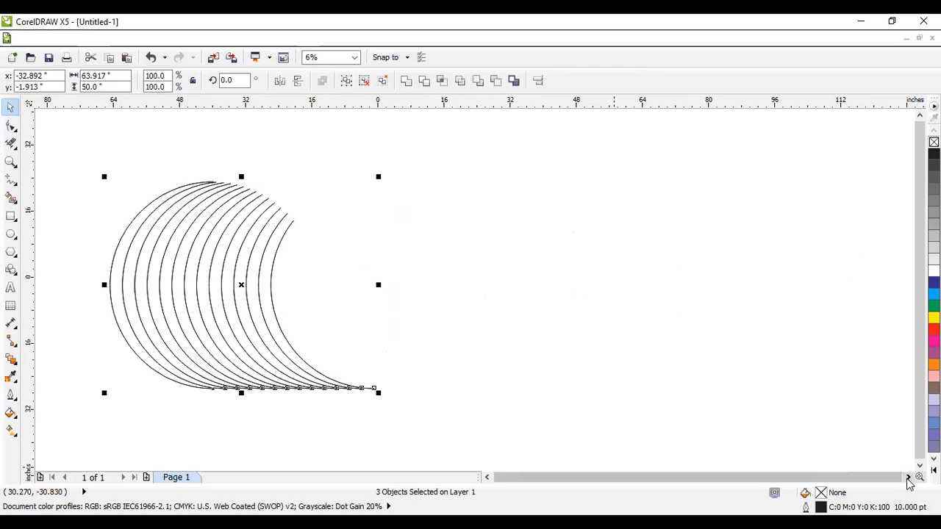
- Select the topmost of the stacked arc groups and rotate it to 120 degrees
left_click(492, 421)
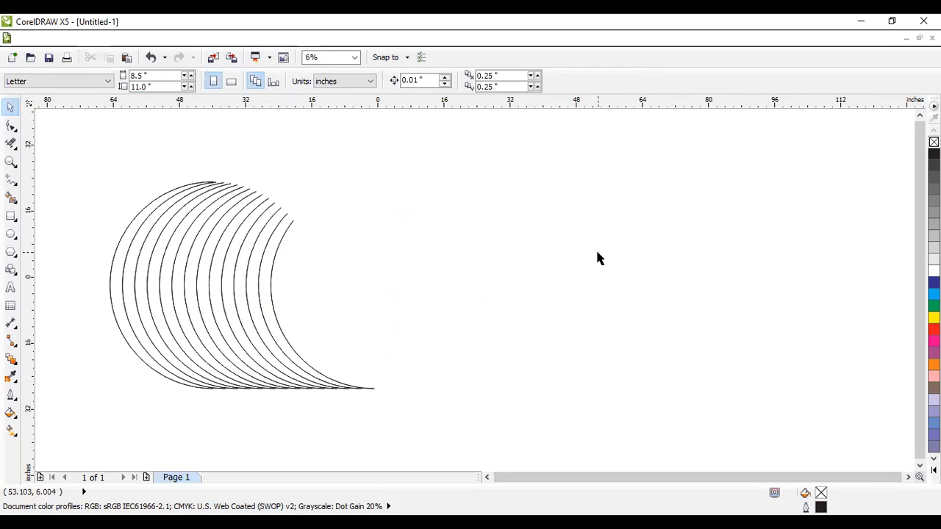
left_click(251, 297)
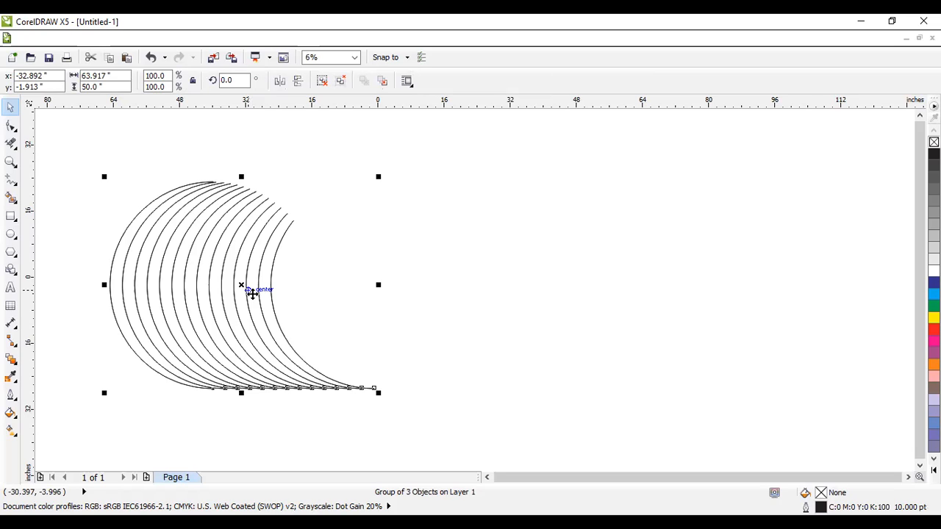
left_click(252, 294)
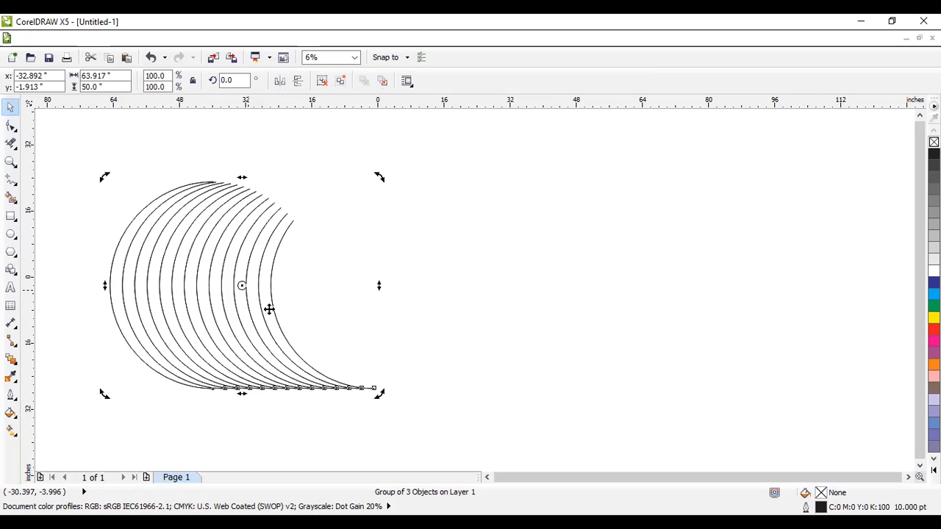
left_click_drag(375, 391, 425, 174)
double_click(239, 80)
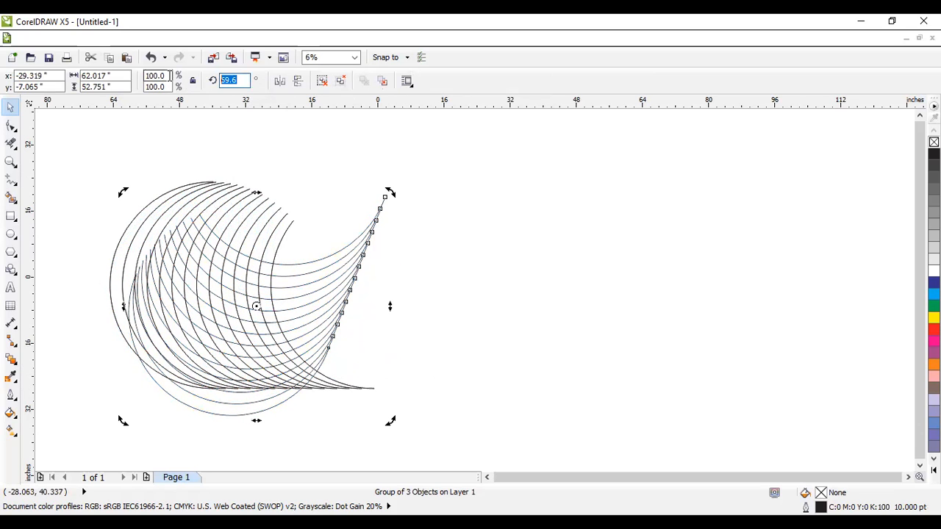
type("120")
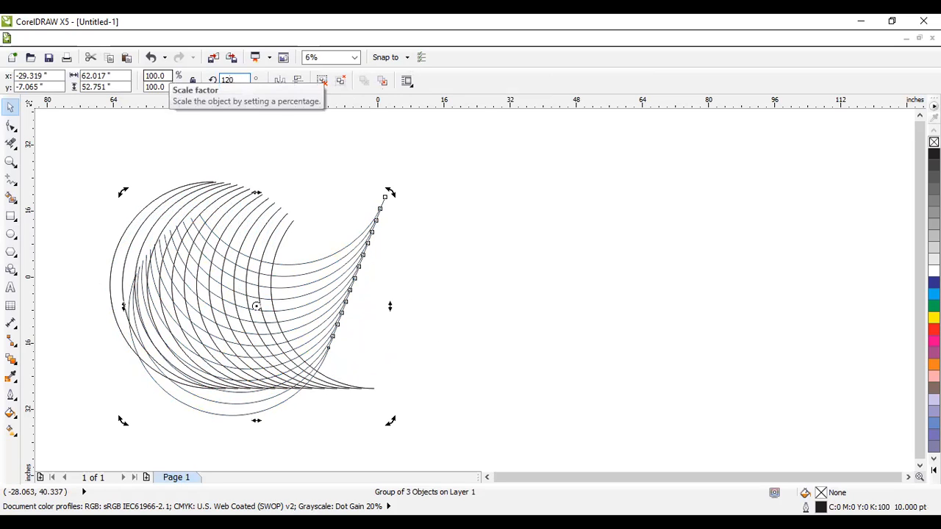
key("Return")
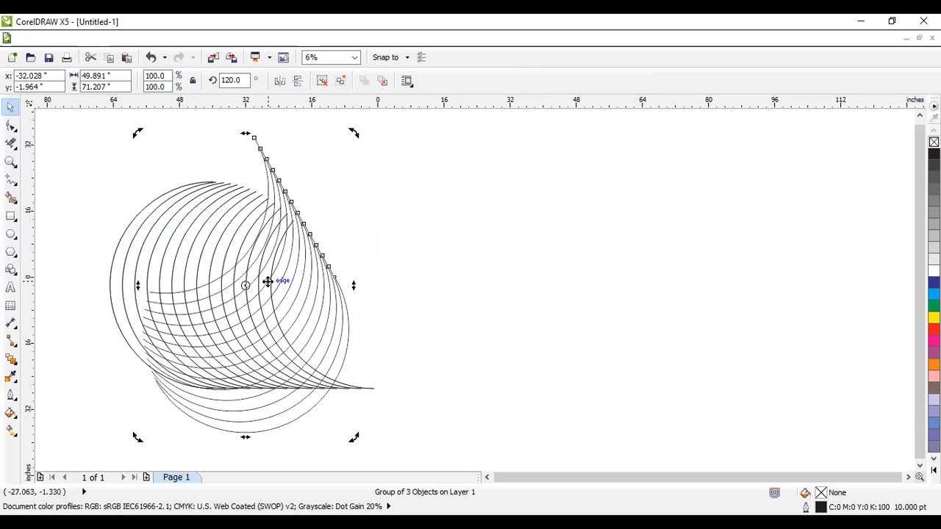
- Move the 120-degree arc group about 31.5 inches right and 10 inches up, so it fits against the unrotated arcs
left_click_drag(353, 285, 372, 301)
left_click(320, 312)
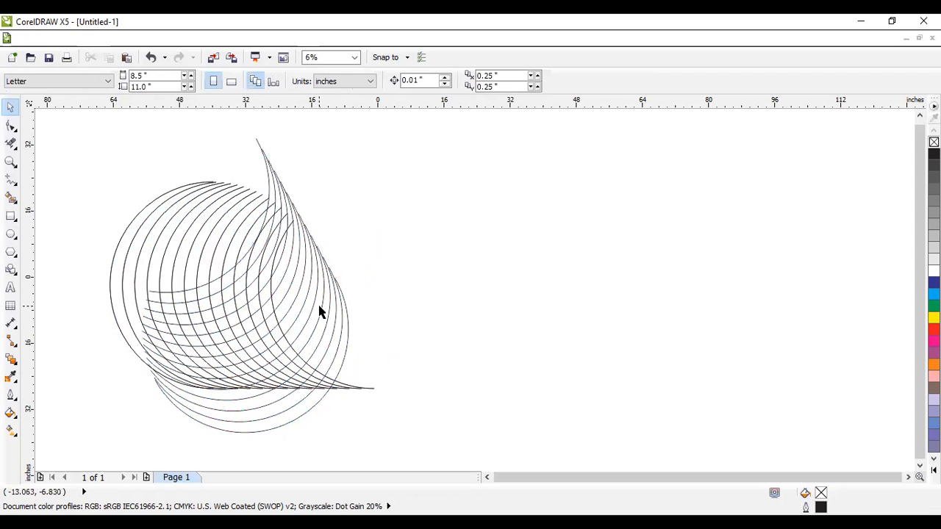
left_click(346, 295)
left_click(405, 294)
left_click_drag(350, 303, 447, 269)
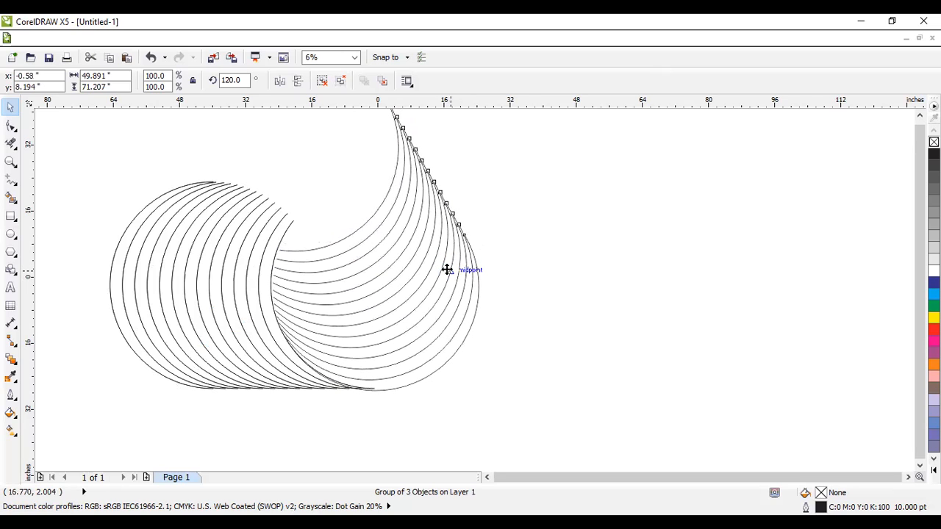
- Nudge the 120-degree arc group about 0.37 inches up and 0.09 inches left to line it up with the unrotated arcs
key("Up")
key("Up")
key("Up")
key("Up")
key("Up")
key("Up")
key("Up")
key("Up")
key("Up")
key("Up")
key("Up")
key("Up")
key("Up")
key("Up")
key("Up")
key("Up")
key("Up")
key("Up")
key("Up")
key("Up")
key("Up")
key("Up")
key("Up")
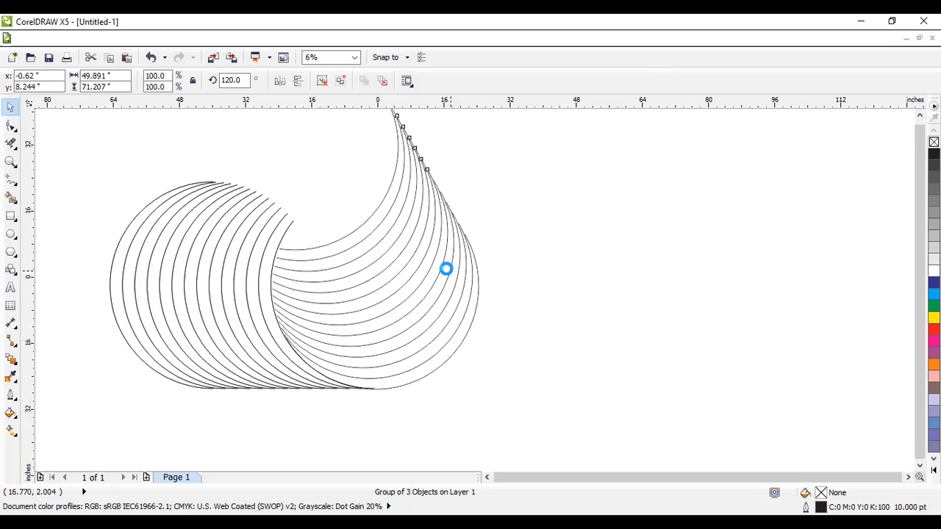
key("Left")
key("Left")
key("Left")
key("Left")
key("Left")
key("Left")
key("Left")
key("Left")
key("Left")
key("Left")
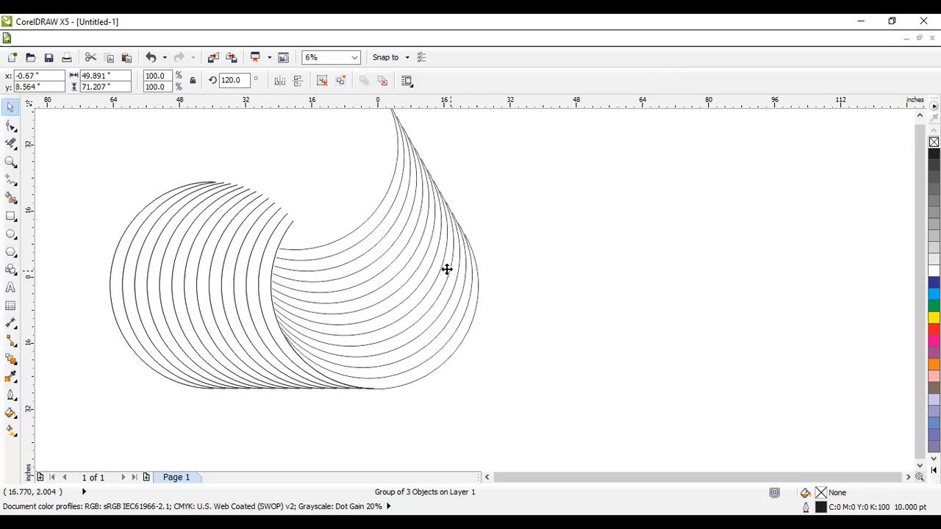
left_click(539, 276)
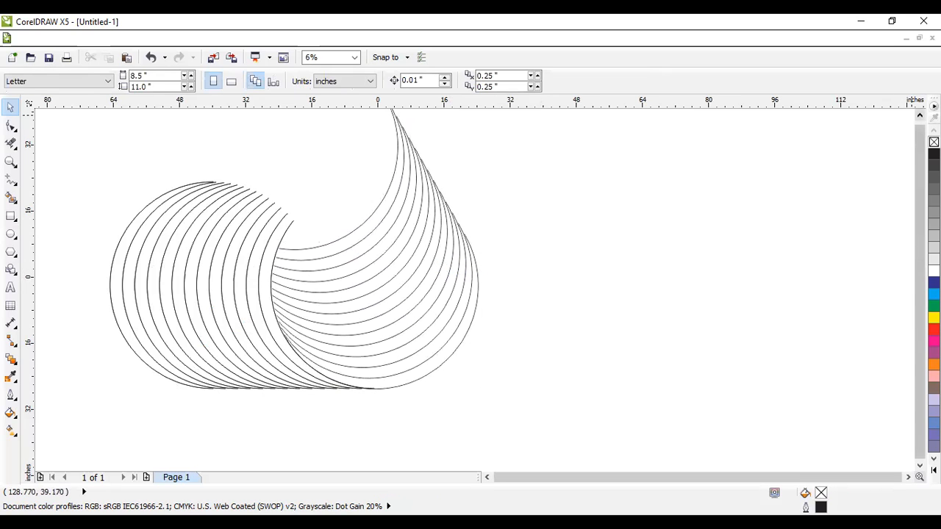
- Select one of the two arc groups still stacked at the lower left and rotate it to 240 degrees
scroll(409, 384, "up", 2)
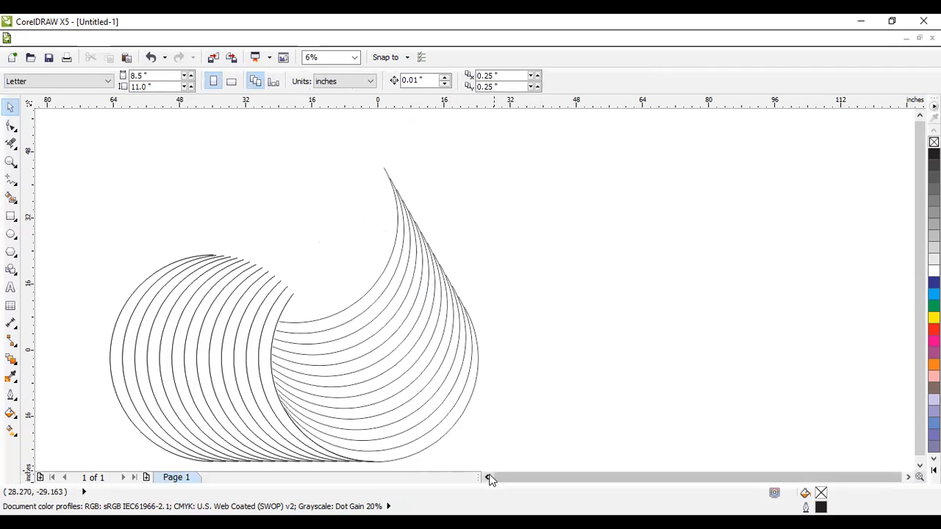
left_click(488, 477)
left_click(329, 380)
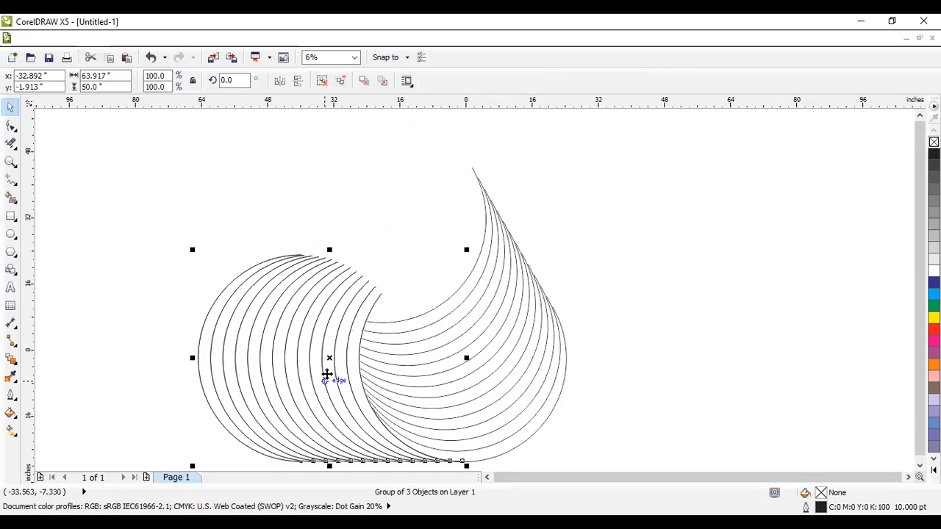
left_click(231, 82)
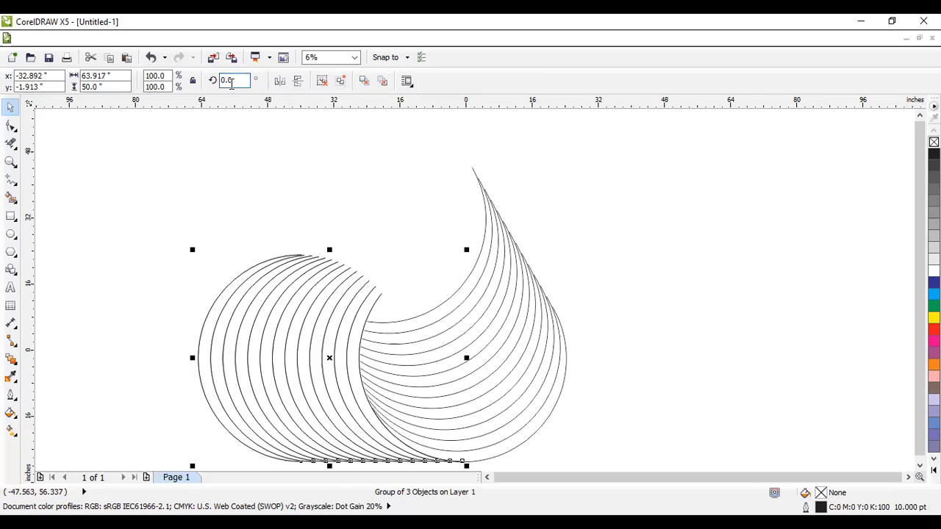
key("BackSpace")
key("BackSpace")
key("BackSpace")
type("240")
key("Return")
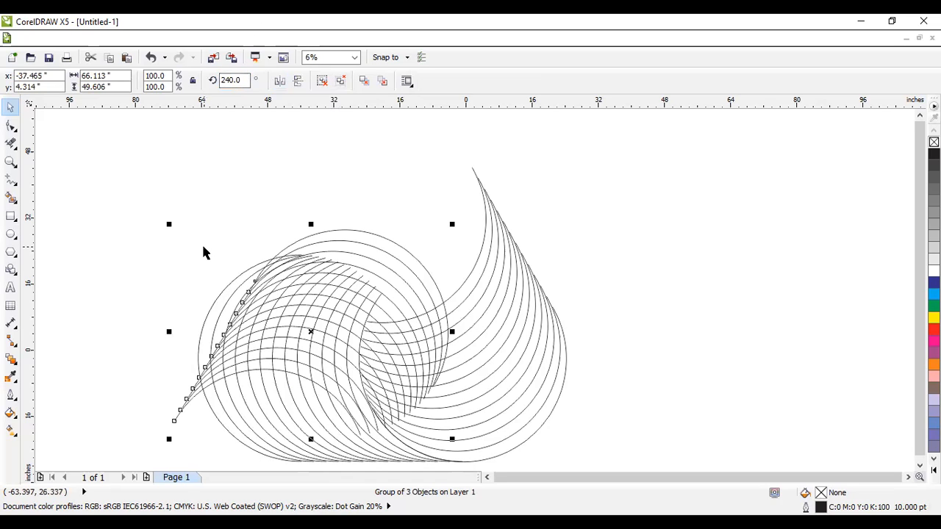
- Move the 240-degree arc group about 27.5 inches up and 9 inches right, fitting it above the other two to close the triangular pattern
key("Up")
key("Up")
key("Up")
key("Up")
key("Up")
key("Up")
key("Up")
key("Up")
key("Up")
key("Up")
key("Up")
key("Up")
key("Up")
key("Up")
key("Up")
key("Up")
key("Up")
key("Up")
key("Up")
key("Up")
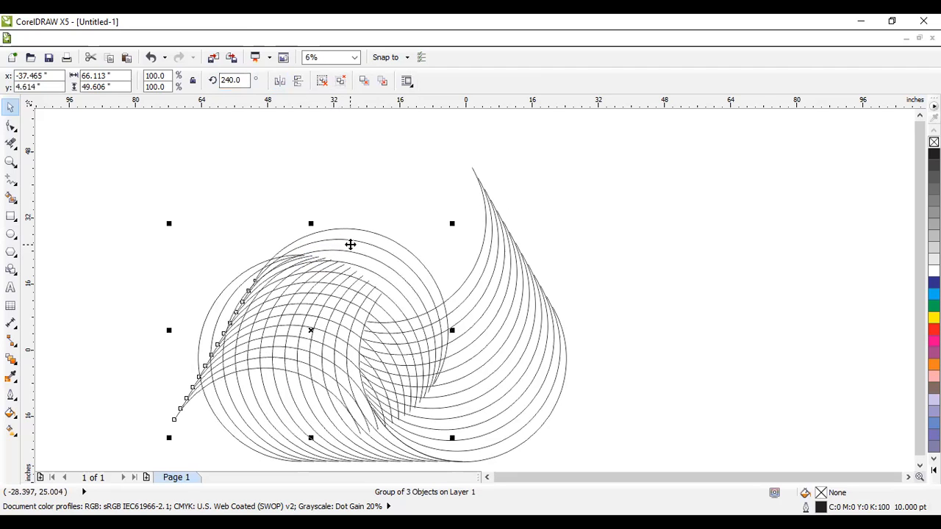
key("Up")
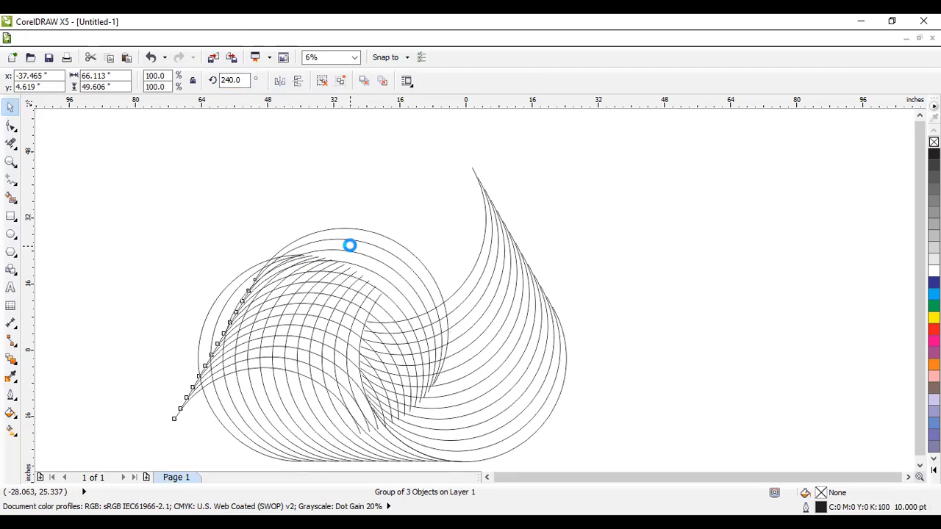
left_click_drag(350, 246, 398, 144)
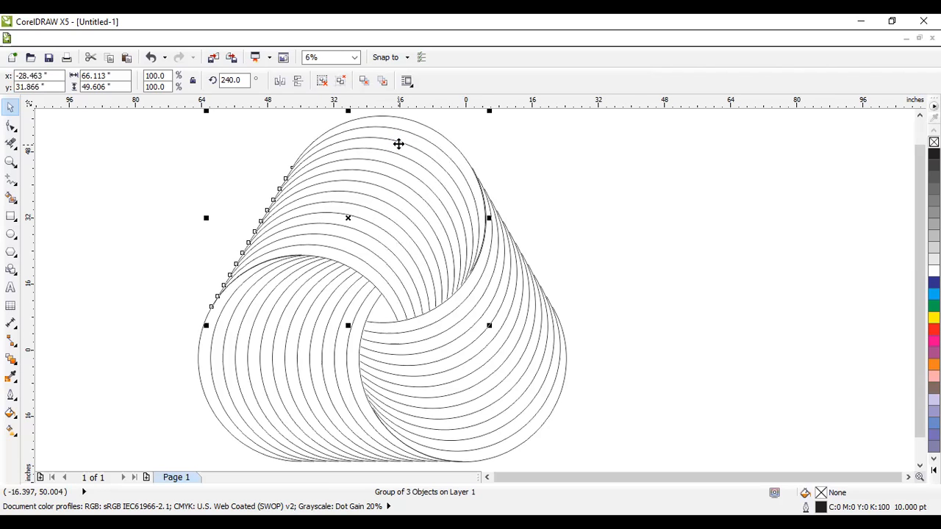
left_click_drag(398, 144, 399, 144)
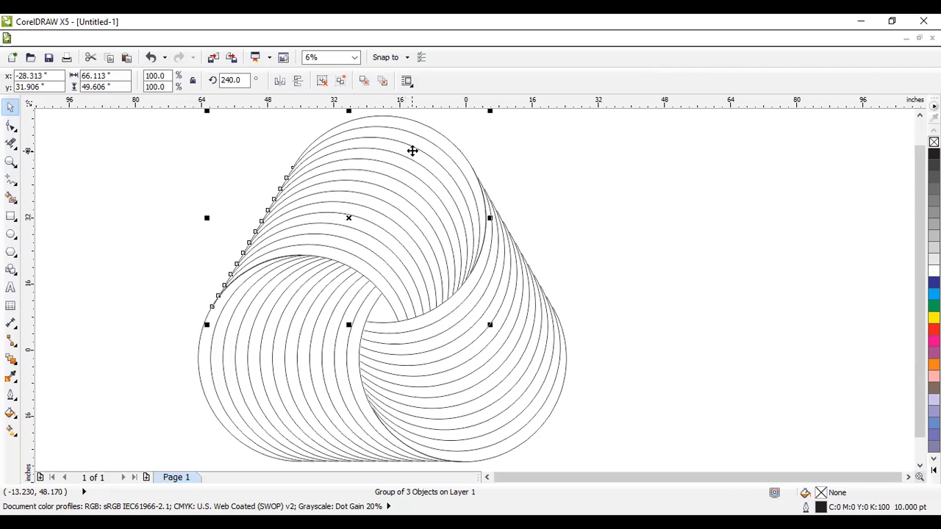
left_click(655, 266)
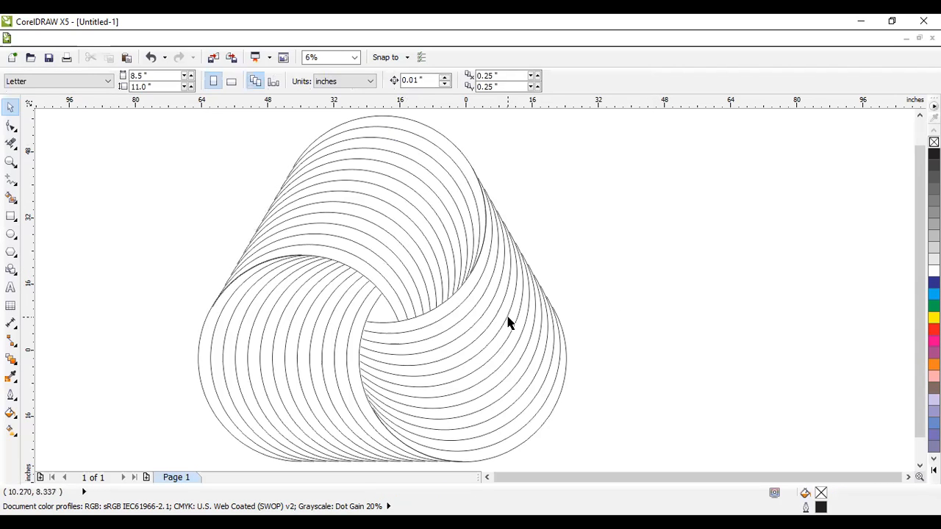
- Examine the complete interlocking arc pattern in a full-screen preview
scroll(508, 322, "down", 1)
scroll(324, 230, "up", 1)
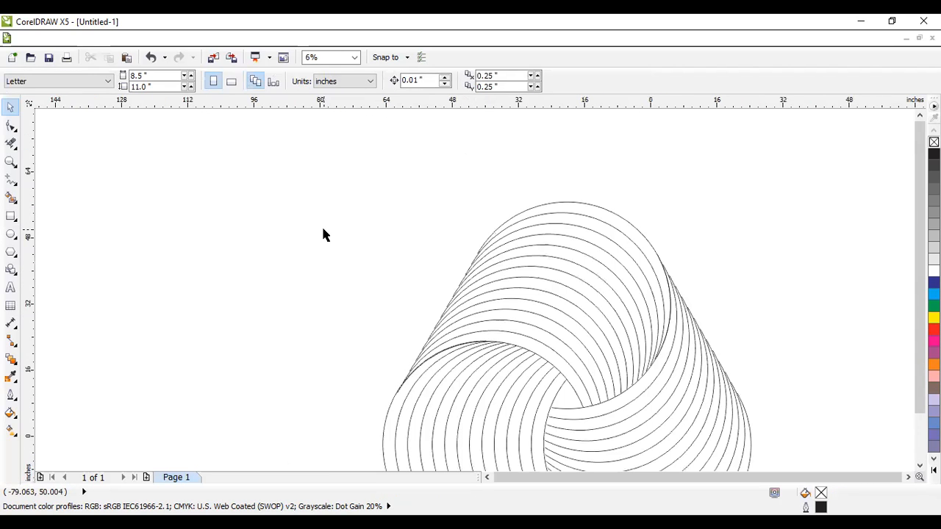
left_click_drag(920, 355, 920, 428)
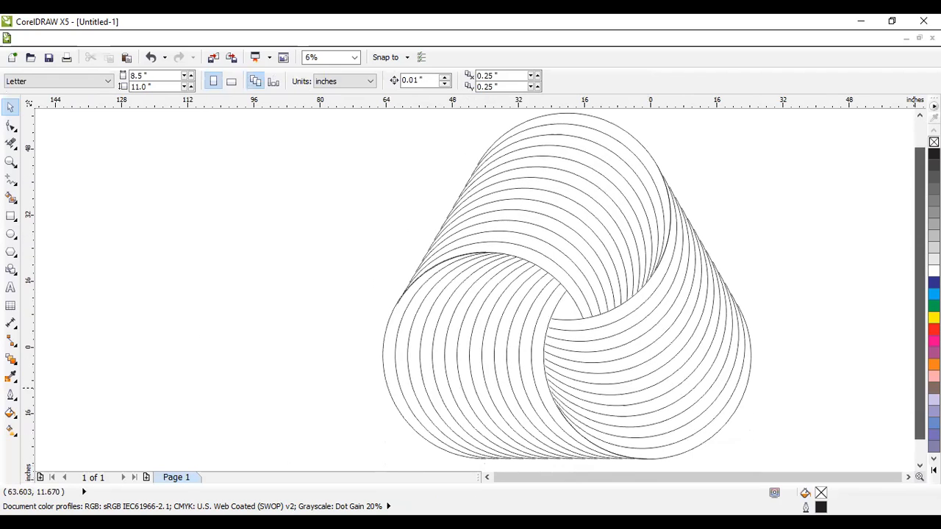
left_click(909, 477)
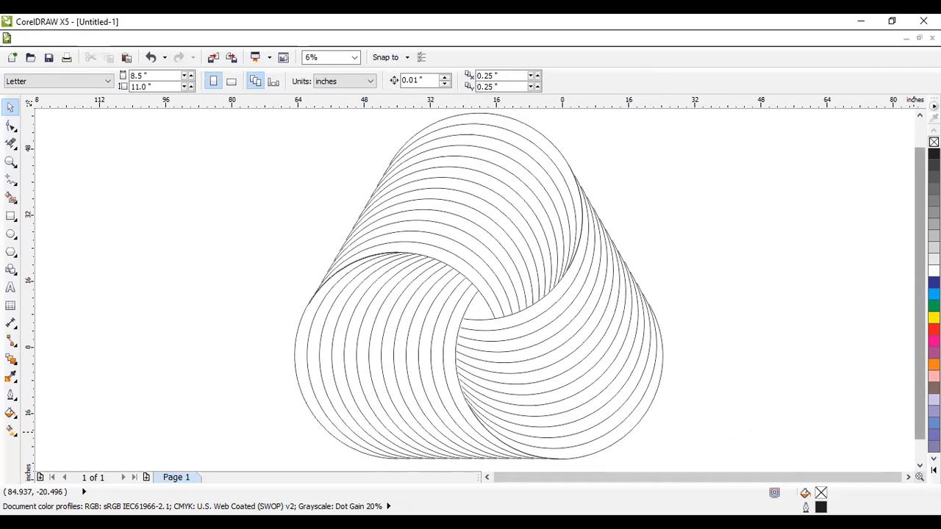
key("F9")
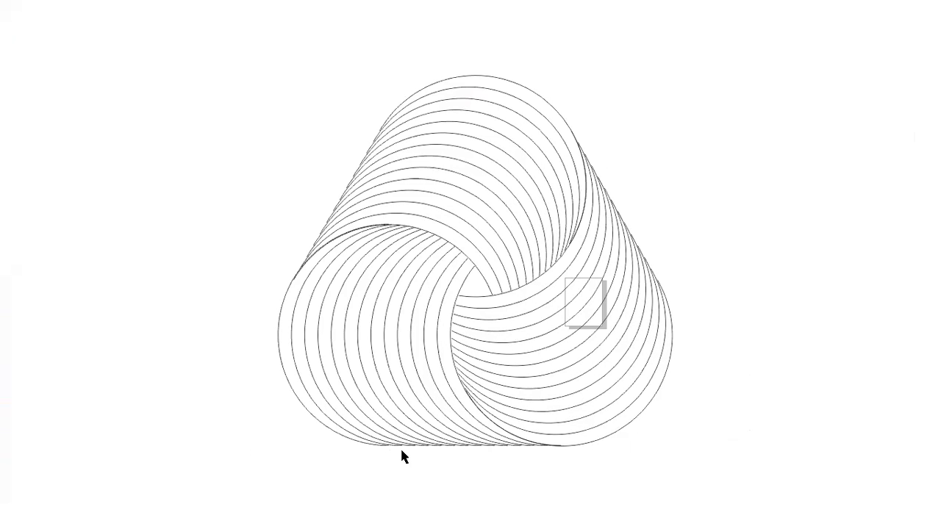
key("Escape")
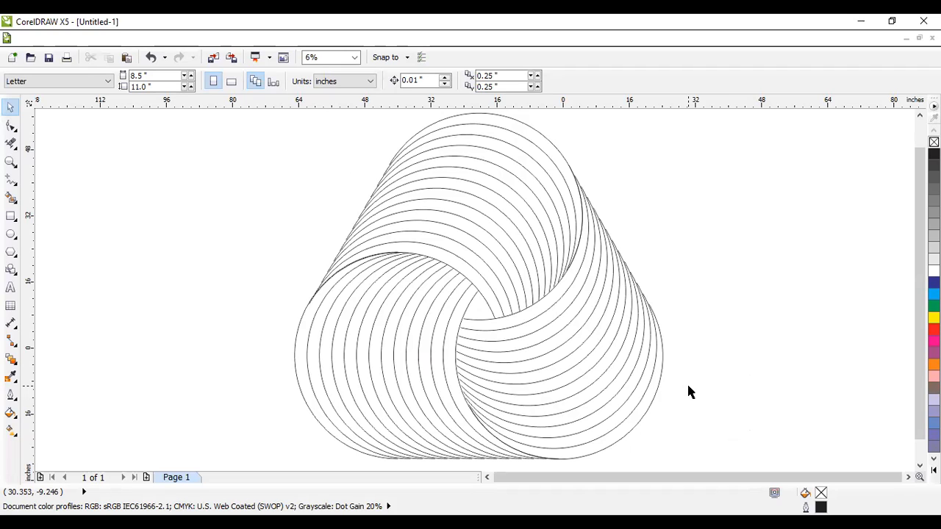
- Group all three arc groups and apply the fourth artistic media stroke of the Default Strokes set to them
key("ctrl+a")
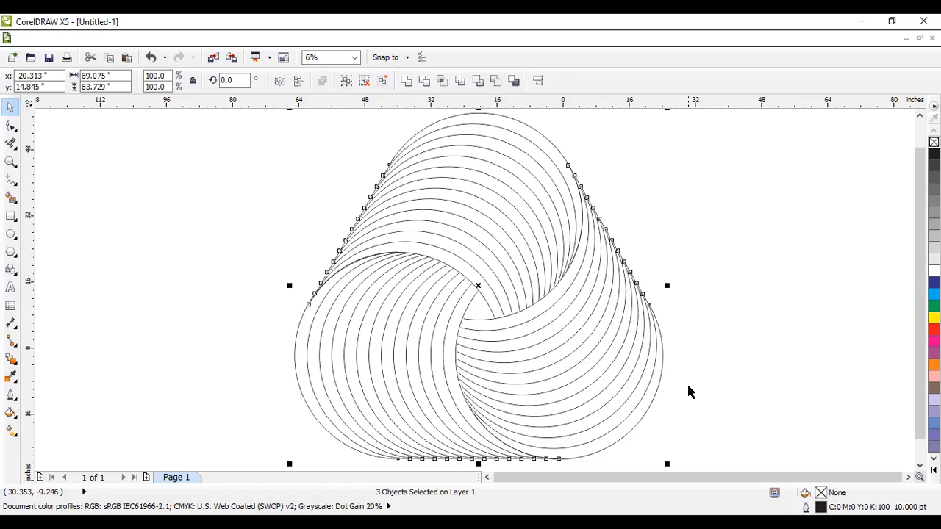
key("ctrl+g")
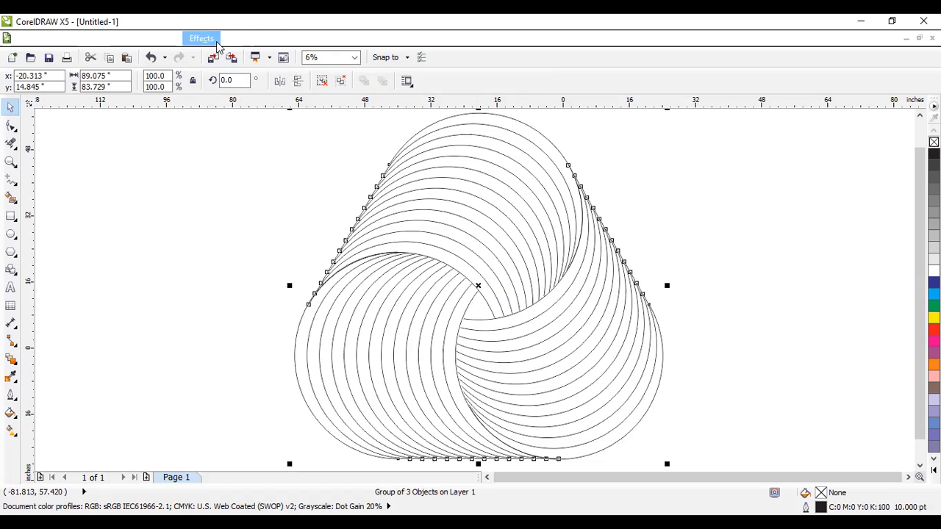
left_click(217, 43)
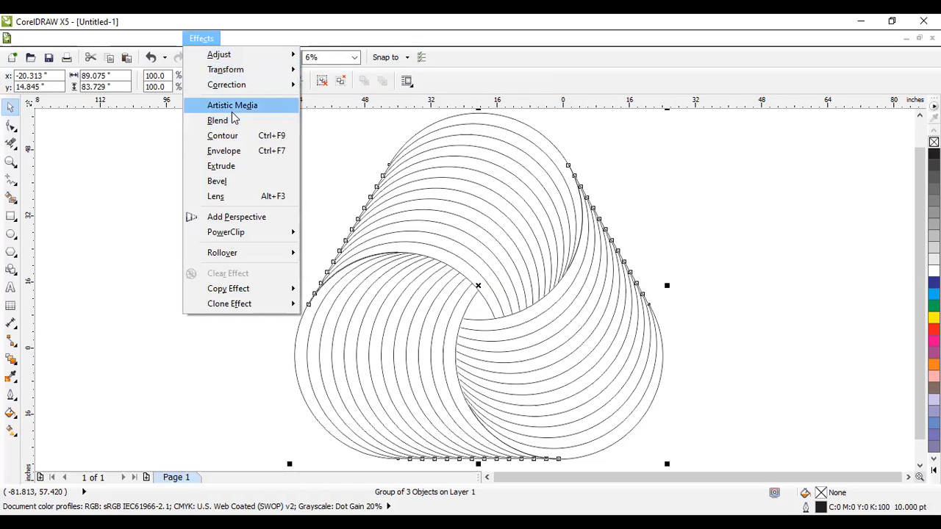
left_click(232, 109)
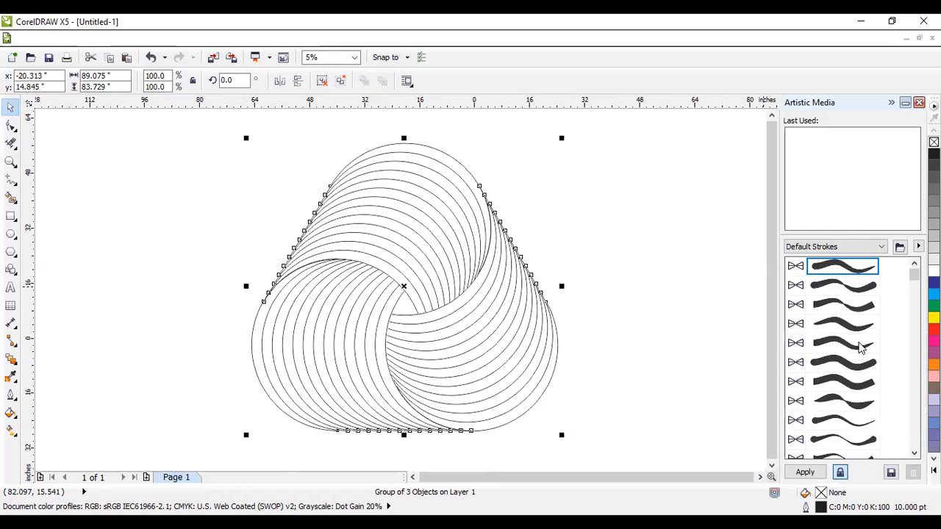
left_click(856, 329)
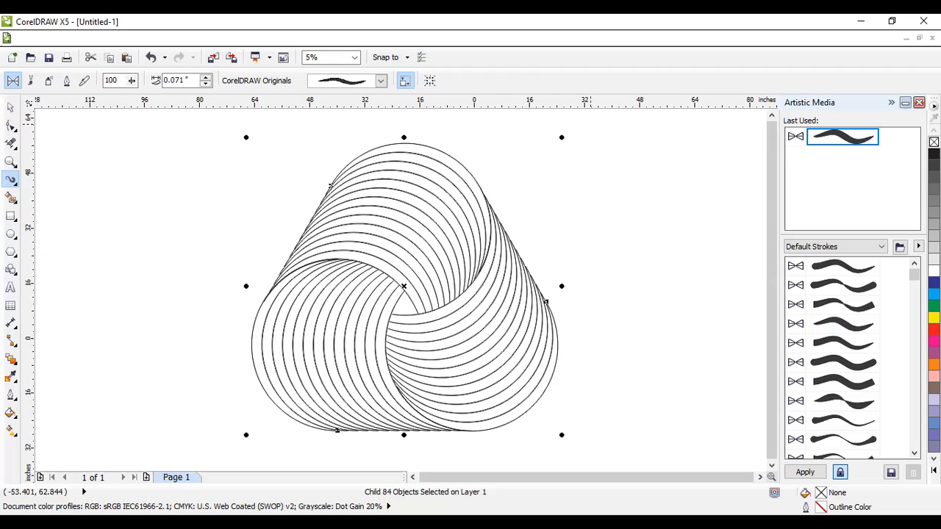
- Fill the pattern's artistic media strokes with yellow and set the stroke width to 0.106 inches
left_click(933, 329)
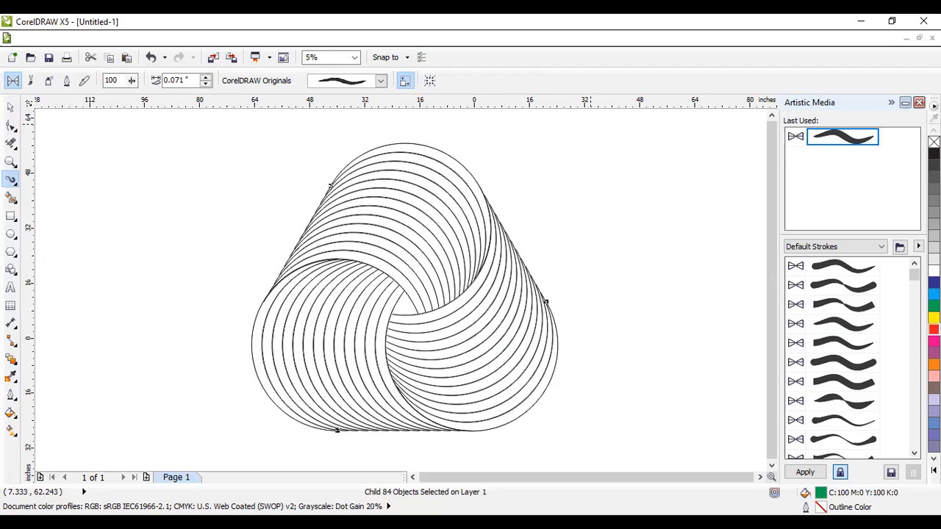
left_click(933, 318)
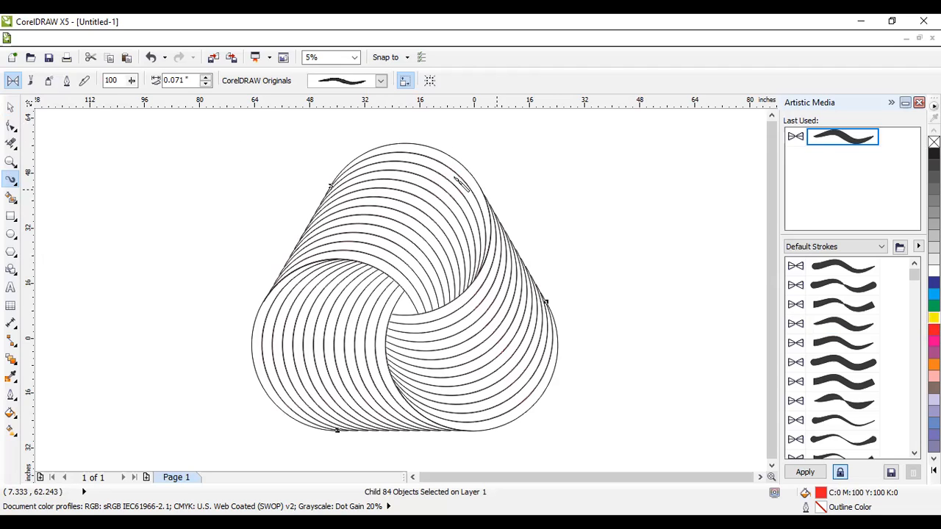
left_click(204, 76)
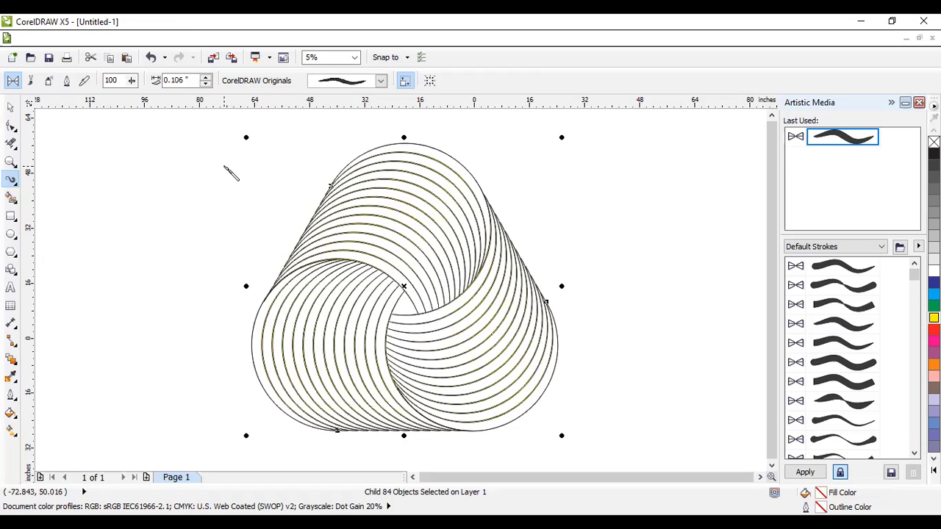
scroll(390, 223, "up", 3)
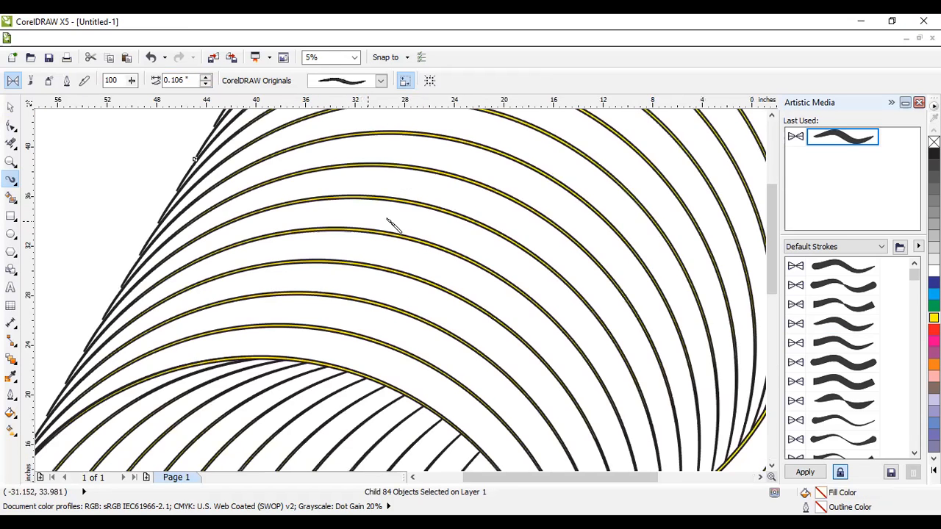
scroll(411, 237, "down", 3)
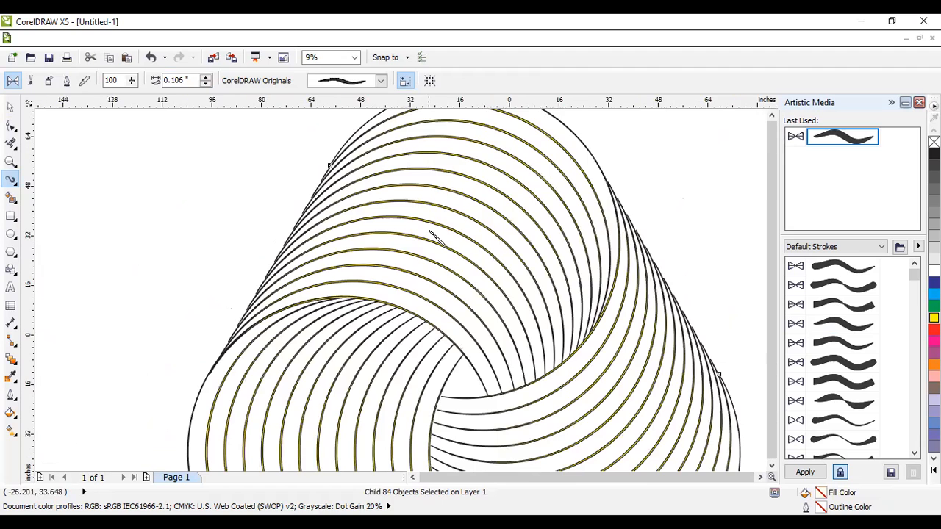
- Scale the grouped pattern proportionally down to about 39 percent, roughly 34.7 by 32.6 inches
scroll(474, 236, "up", 1)
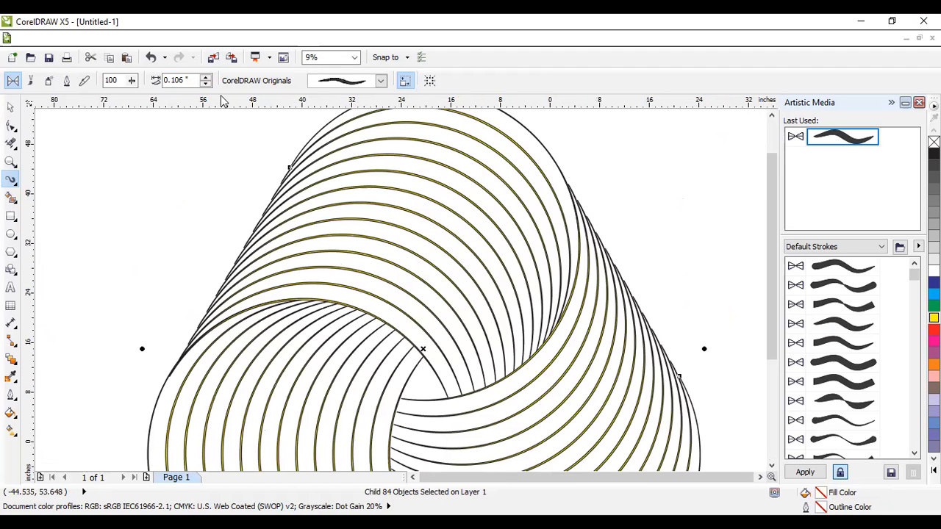
key("space")
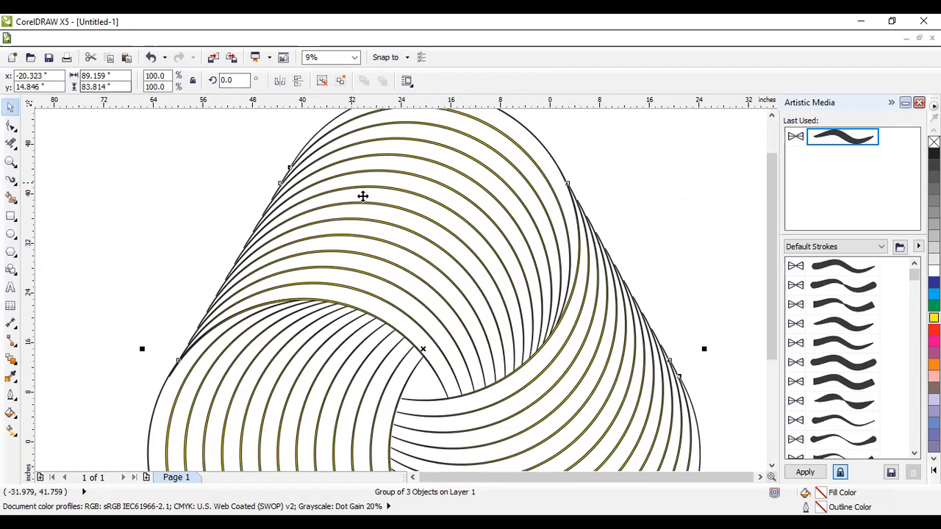
scroll(362, 196, "down", 2)
left_click_drag(477, 344, 369, 240)
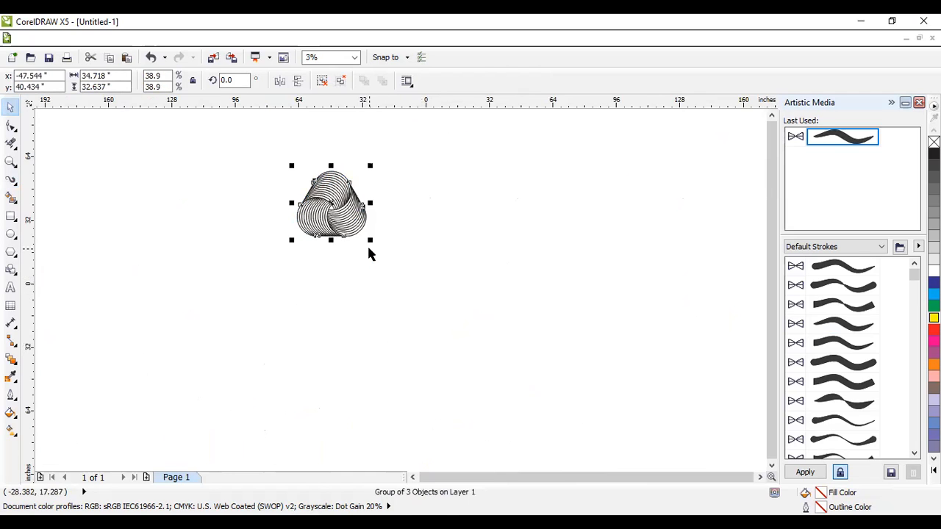
scroll(304, 213, "up", 3)
left_click_drag(774, 224, 770, 153)
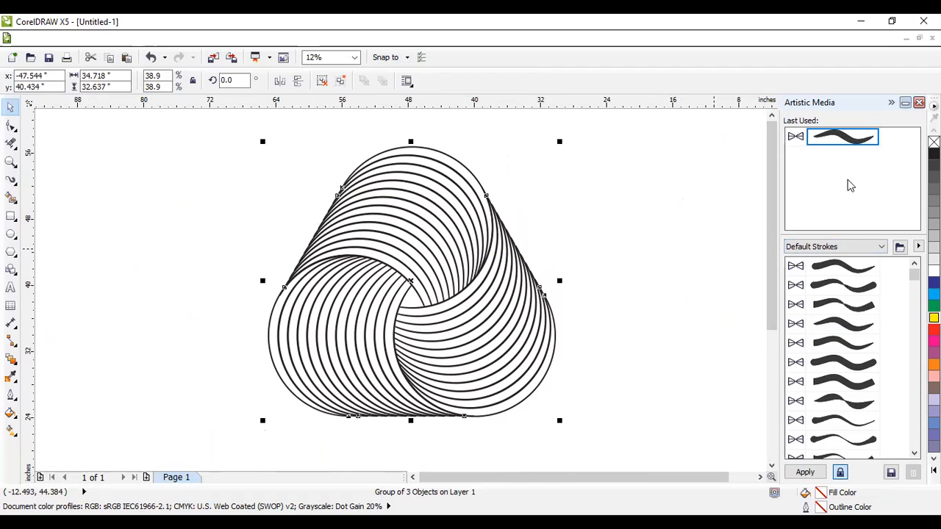
- Enter 0.050 inches as the stroke width of the scaled pattern's artistic media strokes and inspect the lines
left_click(842, 135)
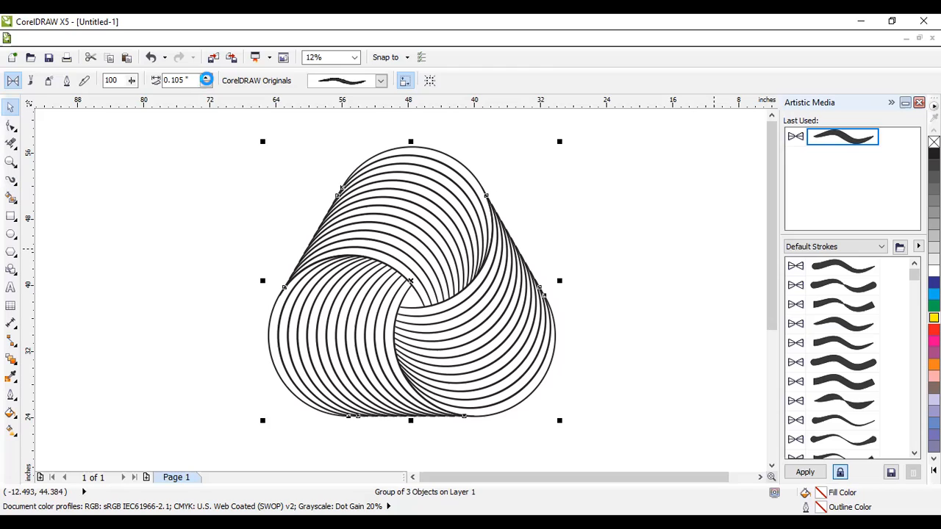
mouse_move(197, 88)
left_mouse_down()
mouse_move(185, 88)
mouse_move(188, 96)
left_mouse_up()
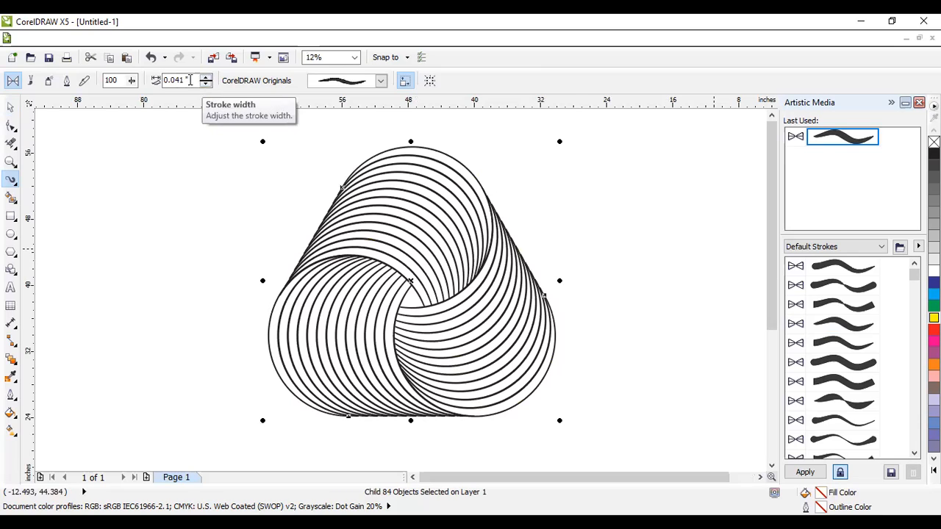
double_click(190, 81)
type(".050")
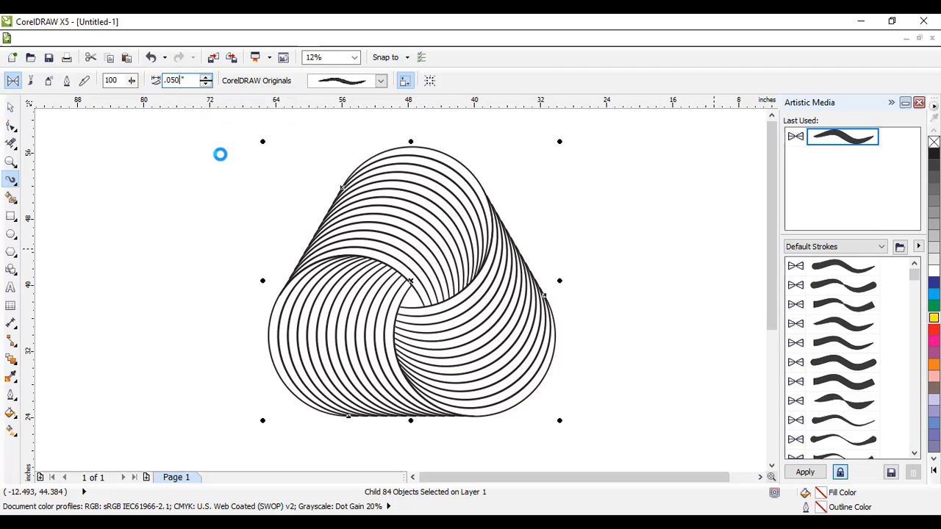
scroll(416, 236, "up", 3)
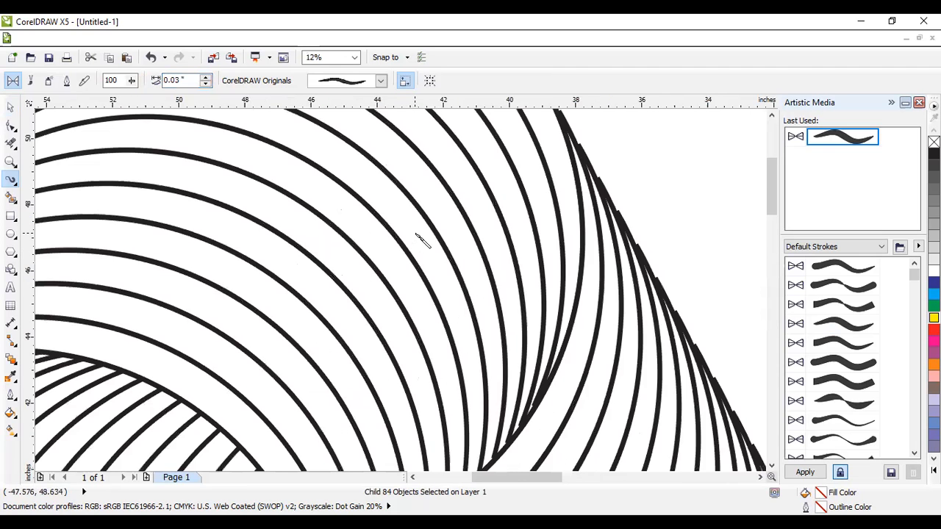
scroll(416, 236, "down", 4)
scroll(466, 255, "up", 2)
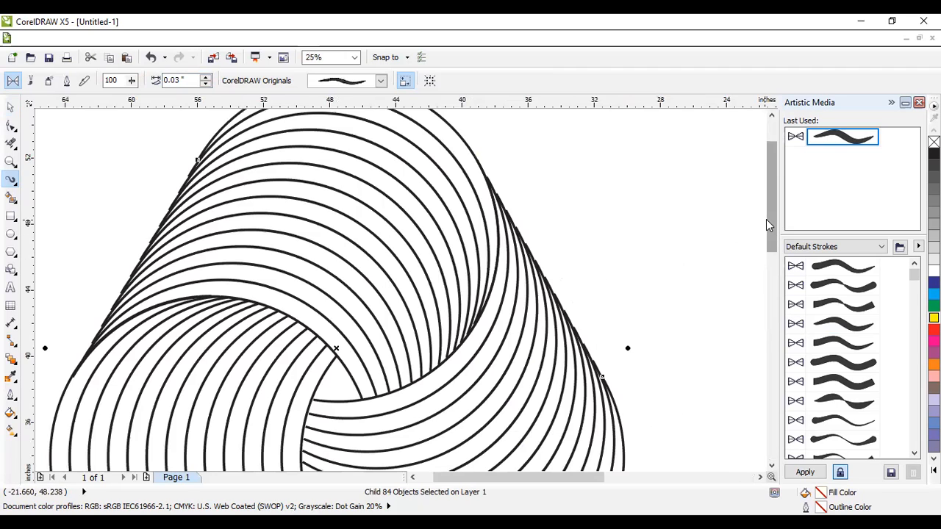
scroll(273, 168, "down", 1)
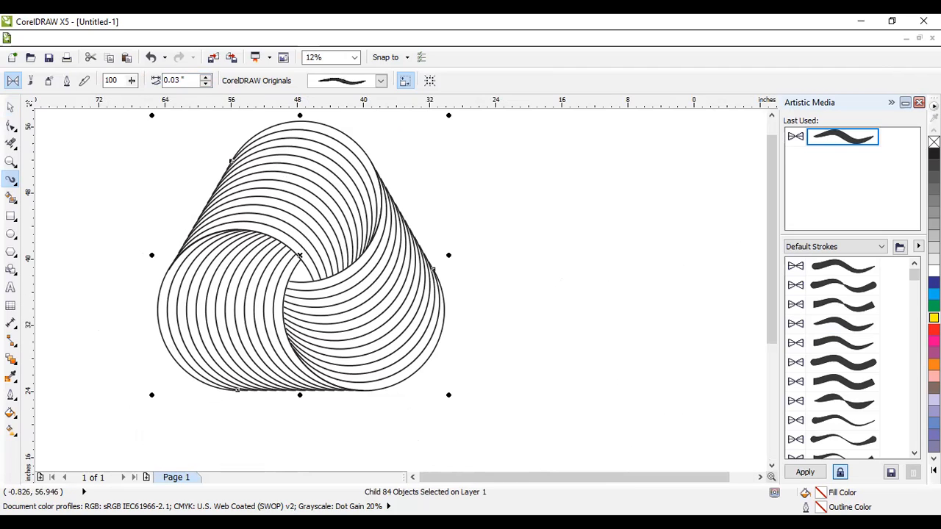
- Fill the pattern's artistic media strokes with cyan (C:100 M:0 Y:0 K:0)
left_click(934, 105)
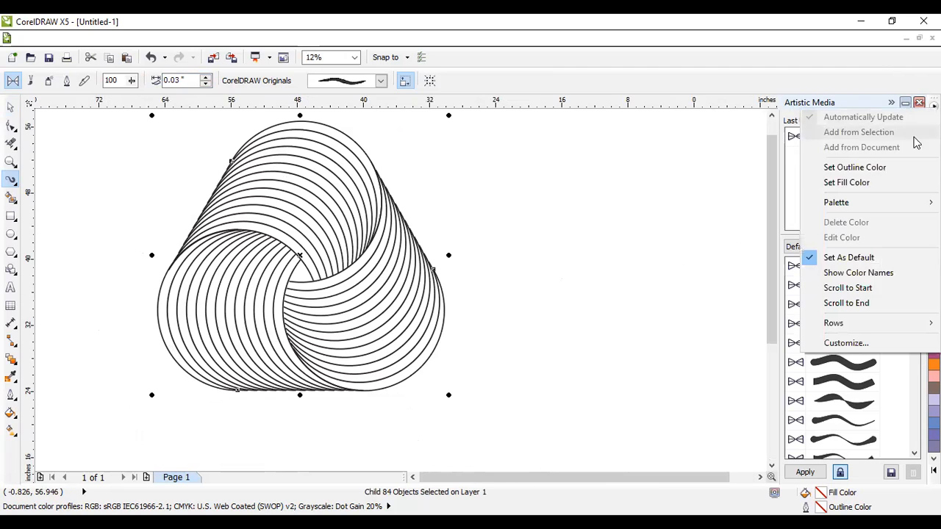
left_click(855, 182)
left_click(933, 306)
scroll(319, 284, "up", 3)
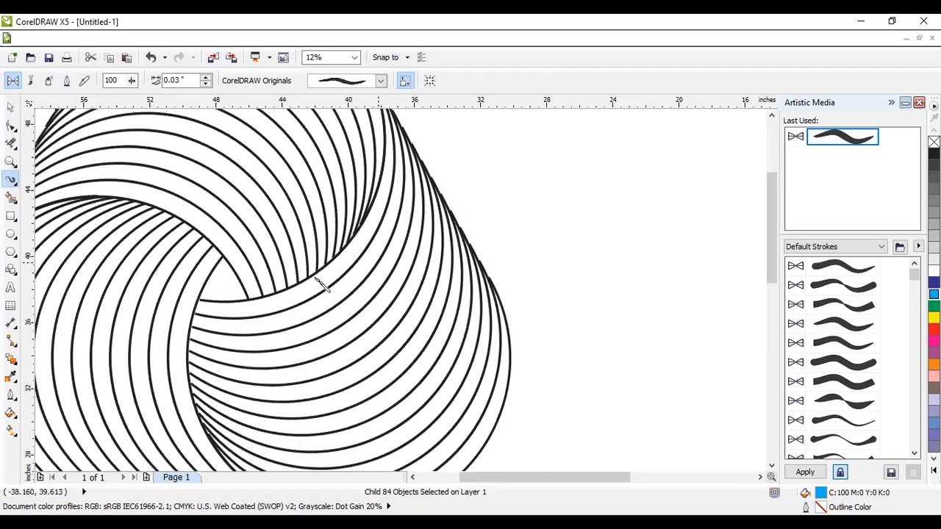
scroll(261, 231, "down", 1)
scroll(261, 231, "down", 2)
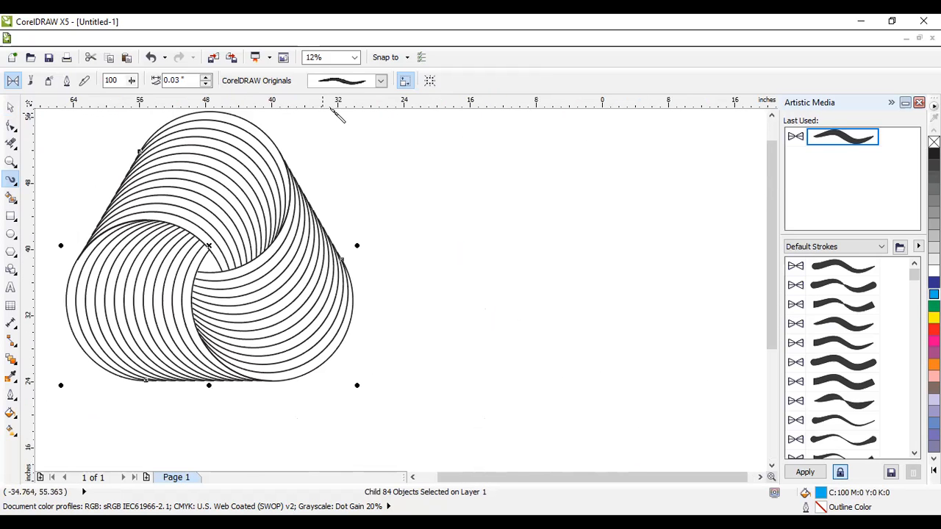
- Try to increase the artistic media stroke width to 0.18 inches
left_click(205, 77)
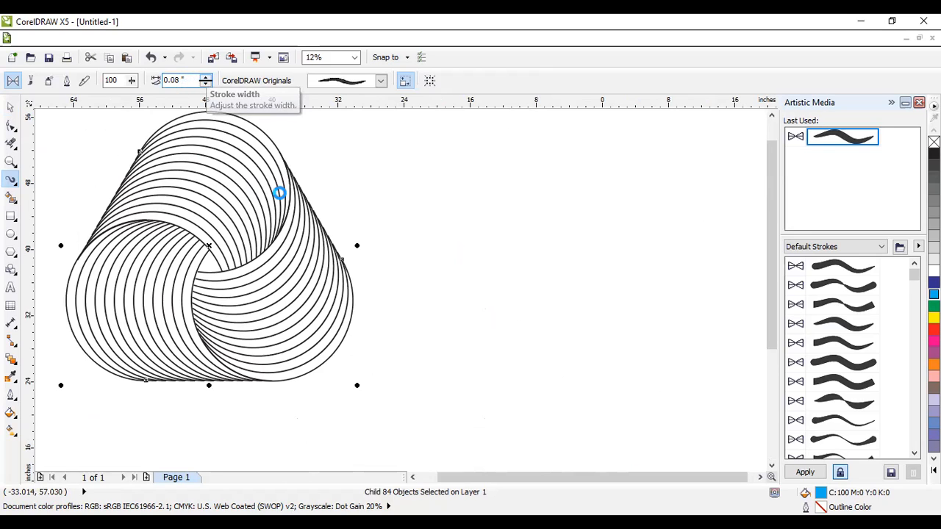
left_click(422, 294)
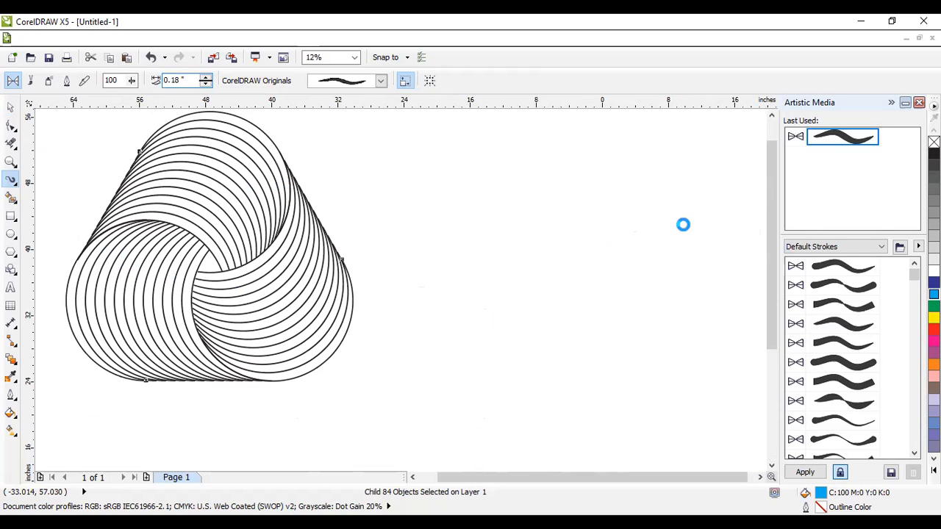
left_click_drag(771, 225, 773, 217)
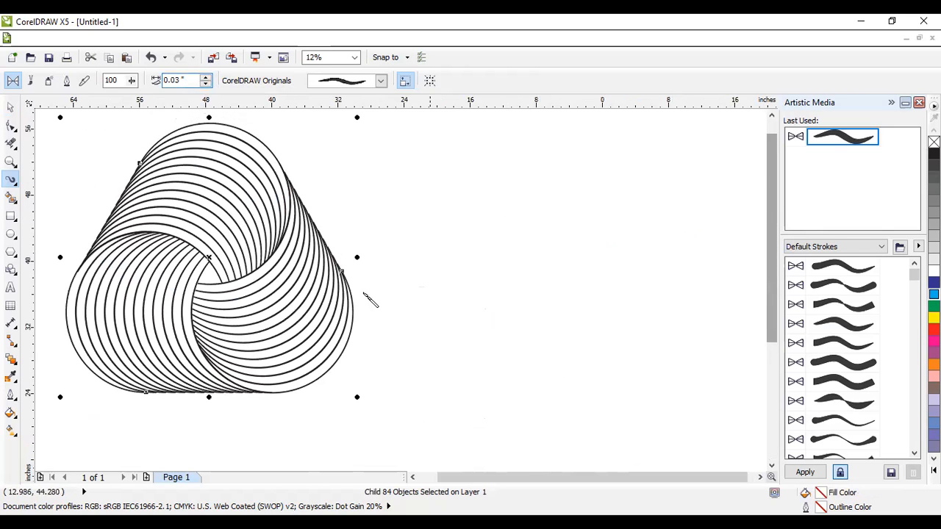
- Set the outline colour of all the pattern's strokes to Red from the CMYK palette
left_click(10, 395)
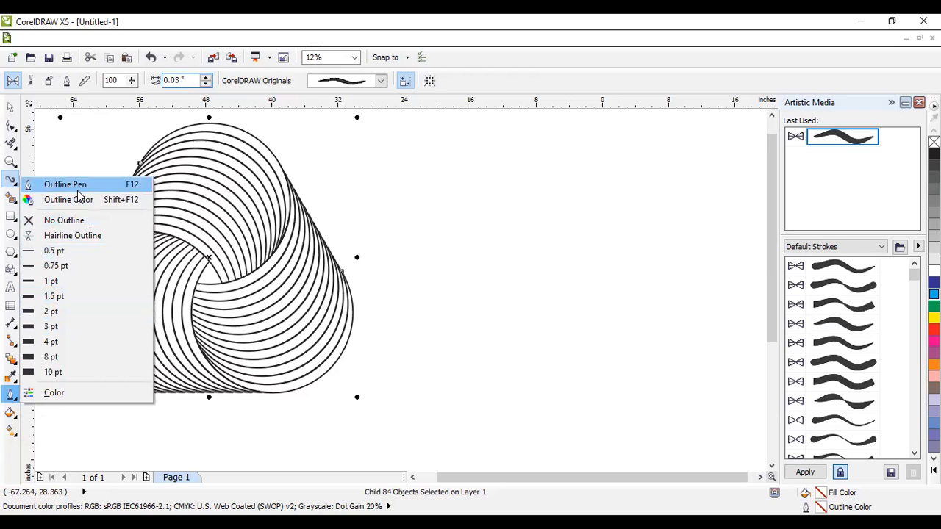
left_click(69, 199)
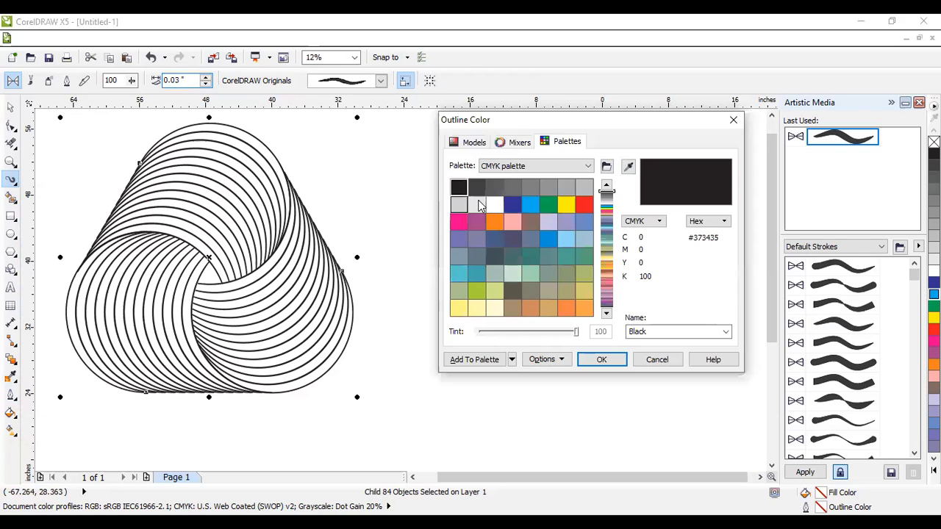
left_click(585, 206)
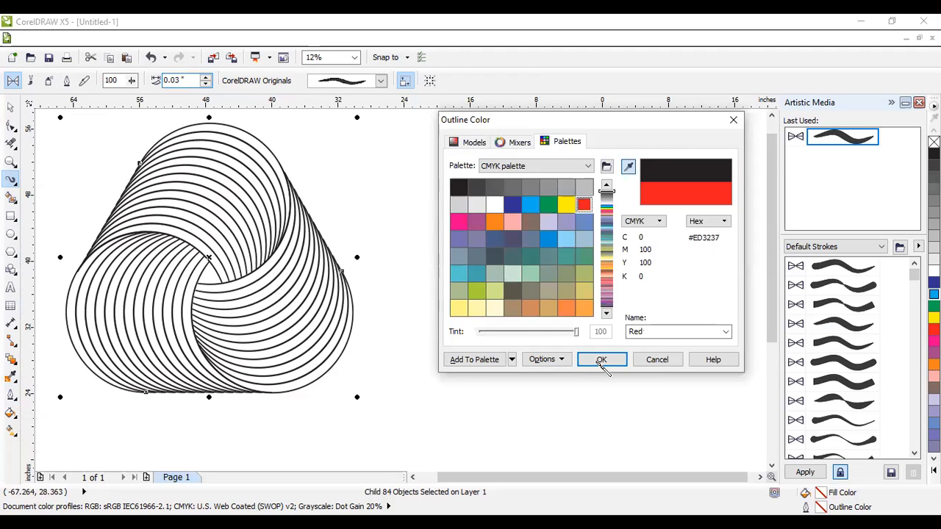
left_click(602, 360)
scroll(93, 164, "up", 2)
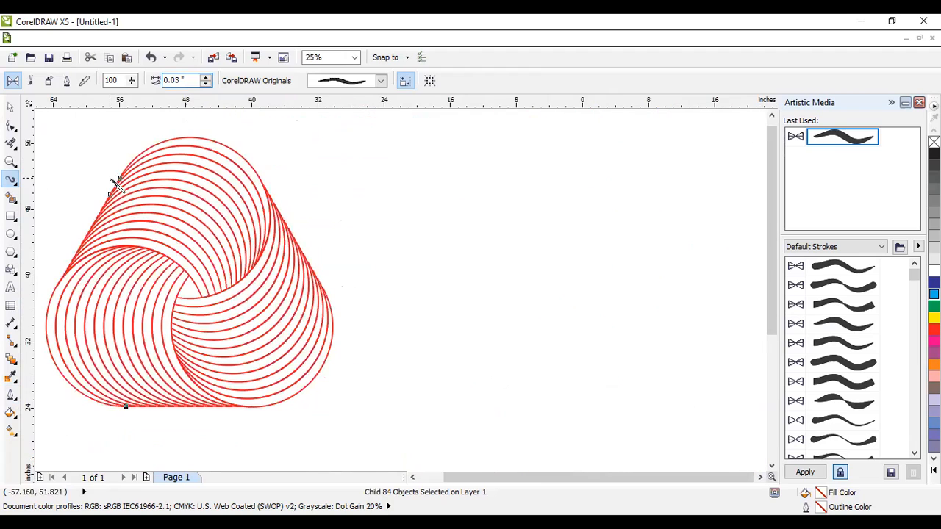
scroll(151, 225, "up", 2)
scroll(153, 225, "down", 2)
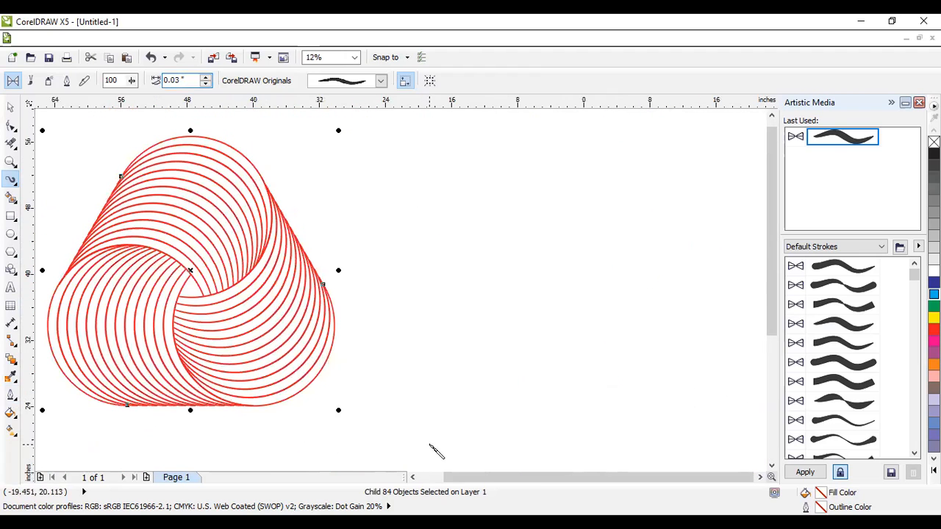
left_click(412, 477)
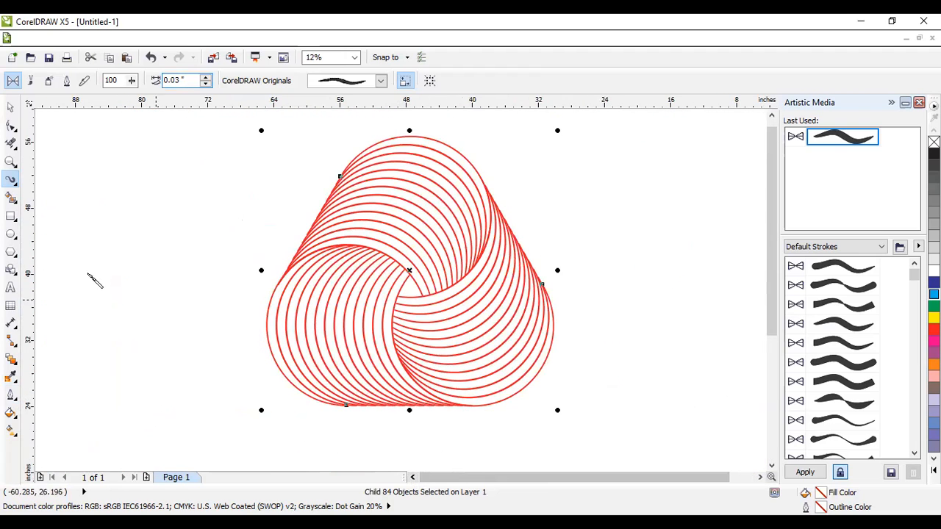
left_click(293, 434)
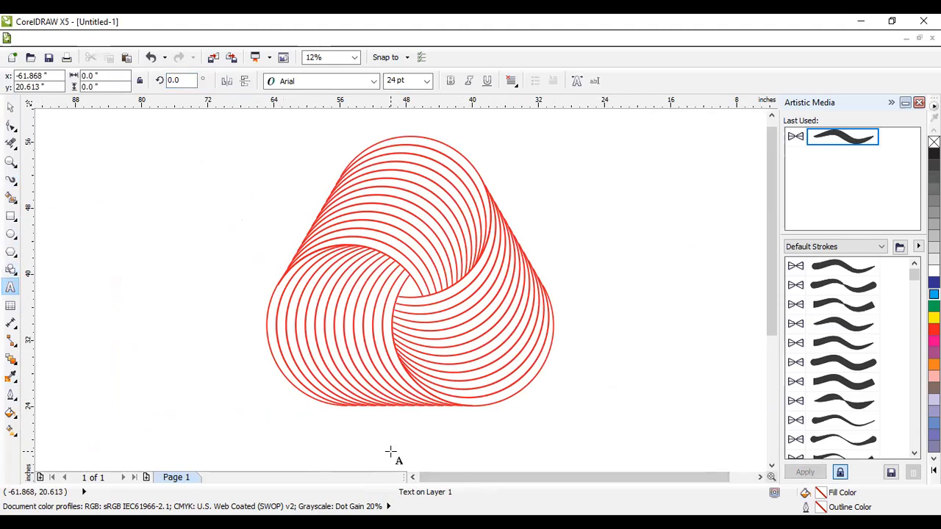
type("l")
key("ctrl+KP_8")
key("ctrl+KP_8")
key("ctrl+KP_8")
key("ctrl+KP_8")
type("www.svsdti.com")
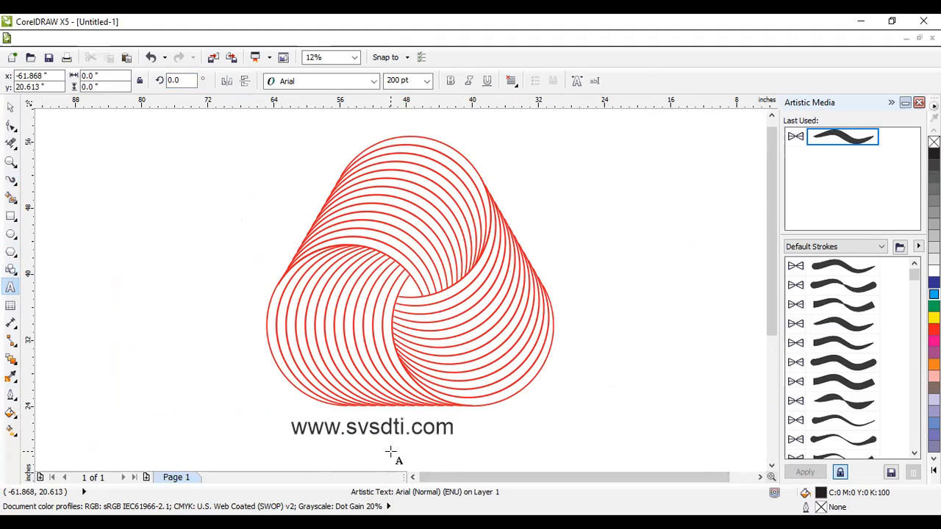
key("Escape")
- Centre the web address text beneath the pattern and fill it with red
left_click(10, 107)
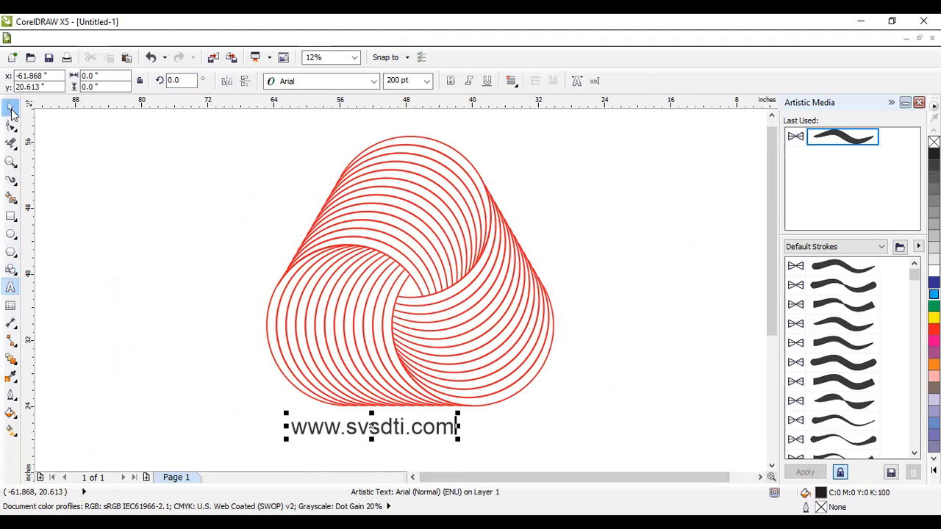
mouse_move(376, 432)
left_mouse_down()
mouse_move(387, 434)
mouse_move(375, 427)
left_mouse_up()
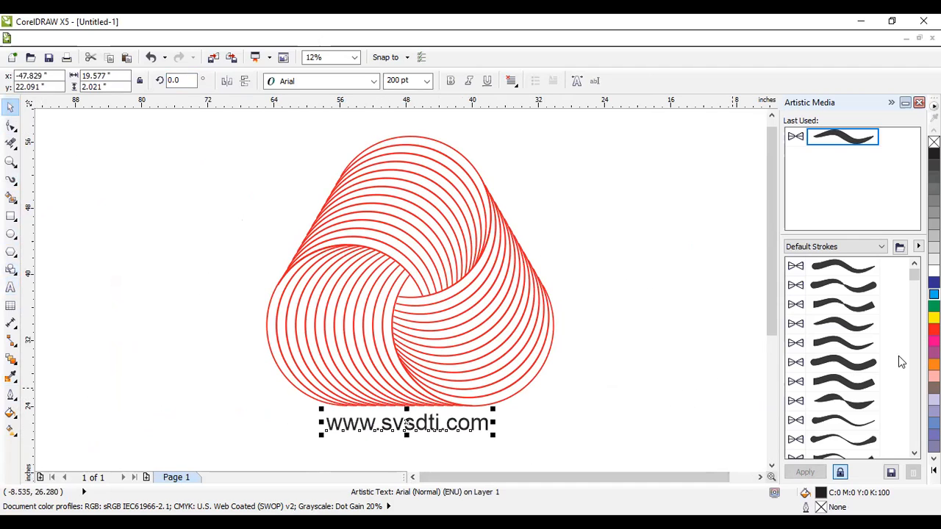
left_click(934, 328)
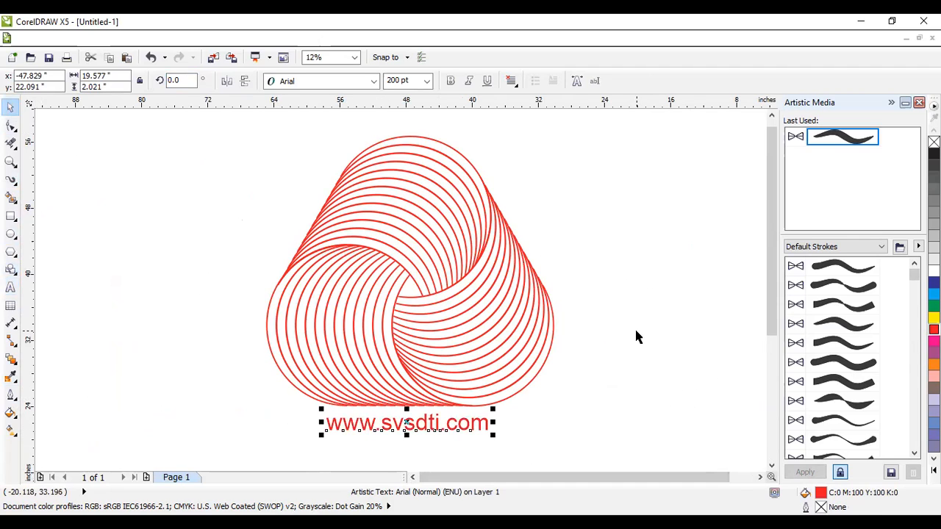
- Group the pattern and the web address text into one object, then deselect it
key("ctrl+a")
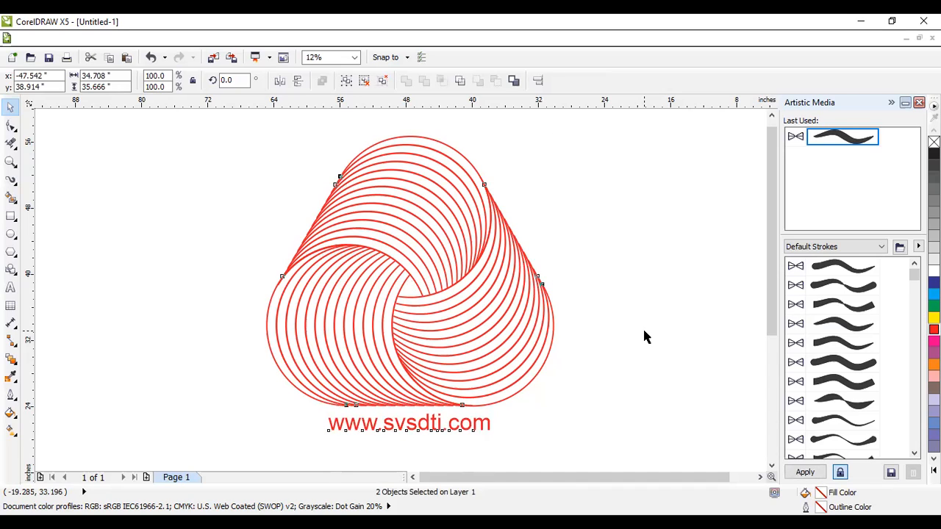
key("ctrl+g")
left_click(69, 176)
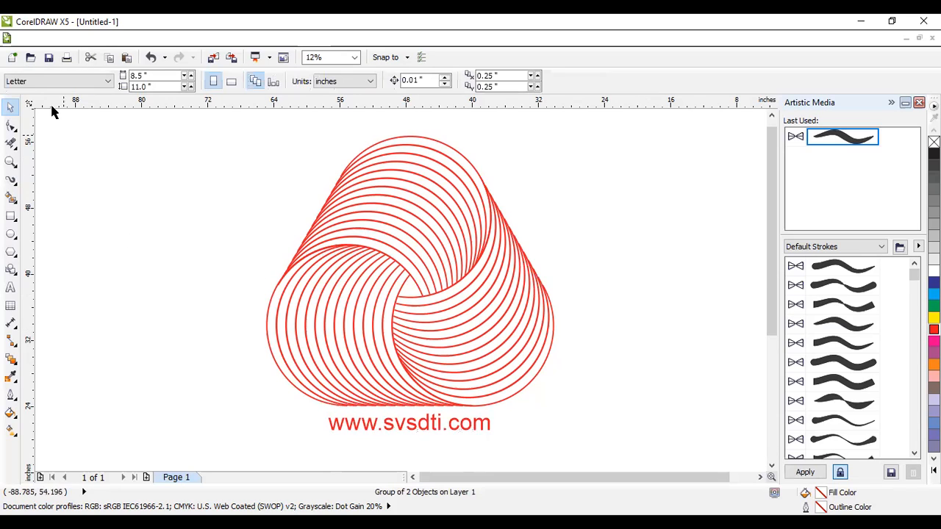
- Open the Export For Web settings for the artwork and show the available file formats
left_click(29, 38)
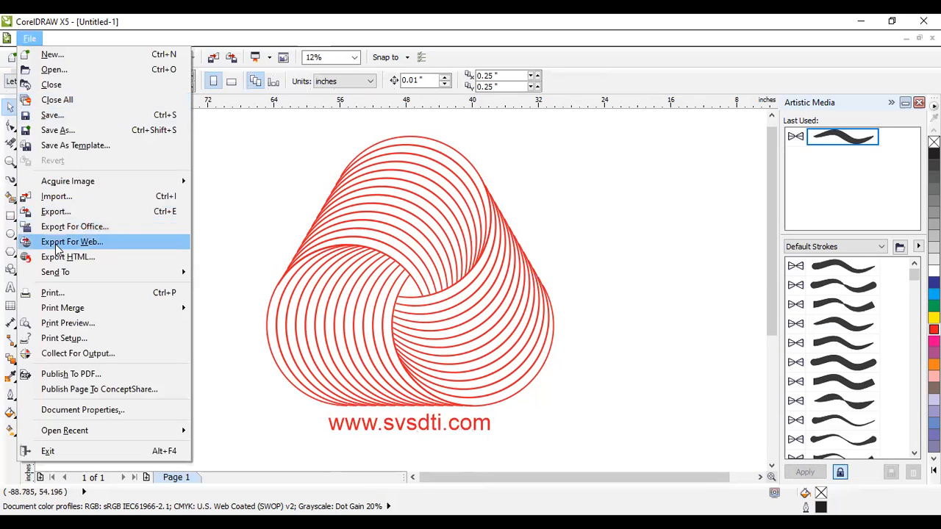
left_click(101, 249)
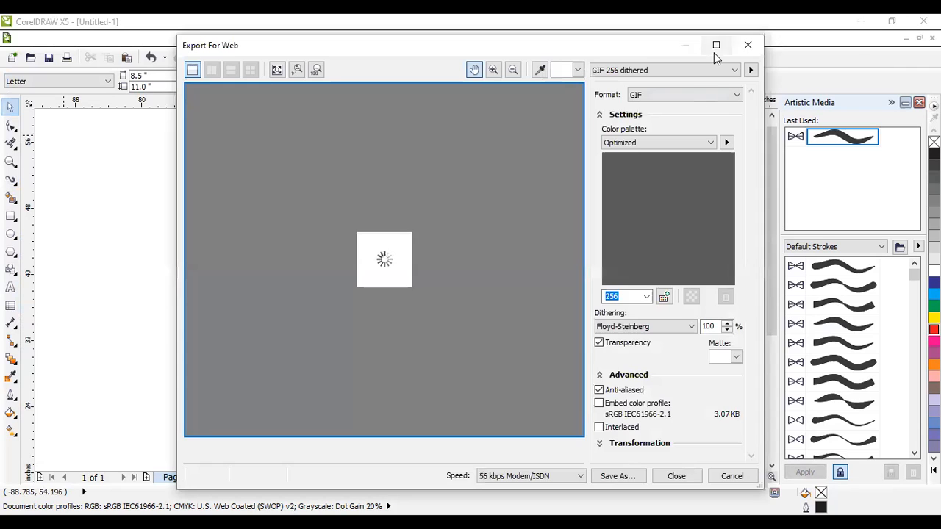
left_click(660, 94)
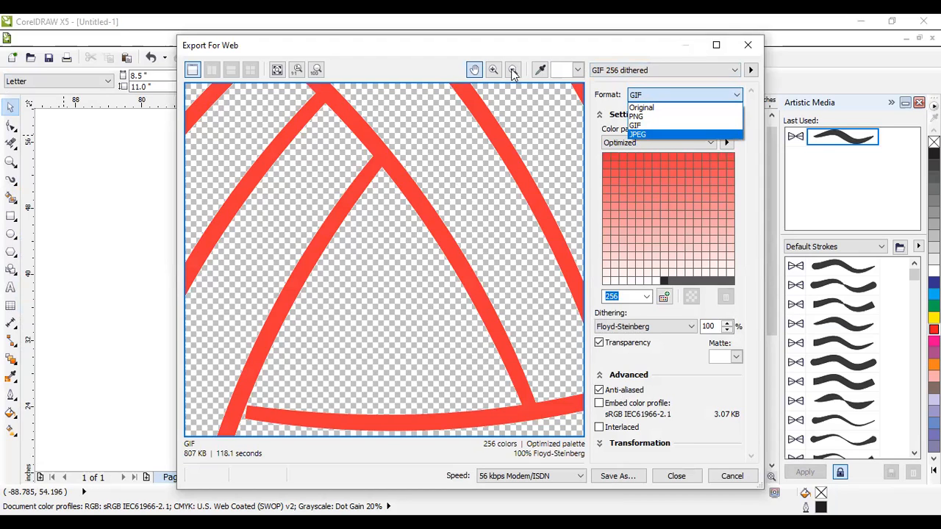
- Fit the export preview to the complete artwork and examine the pattern with its web address caption
left_click(513, 71)
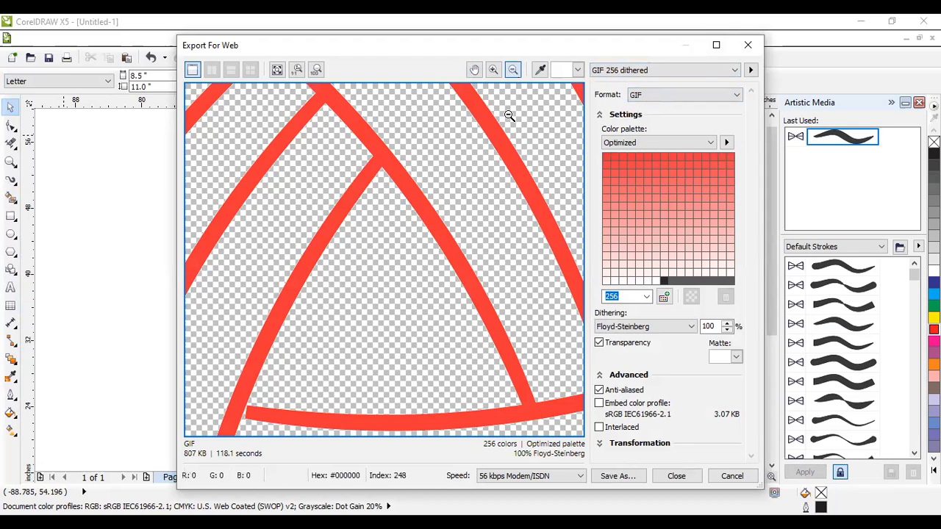
left_click(480, 157)
left_click(479, 155)
left_click(479, 155)
left_click(481, 171)
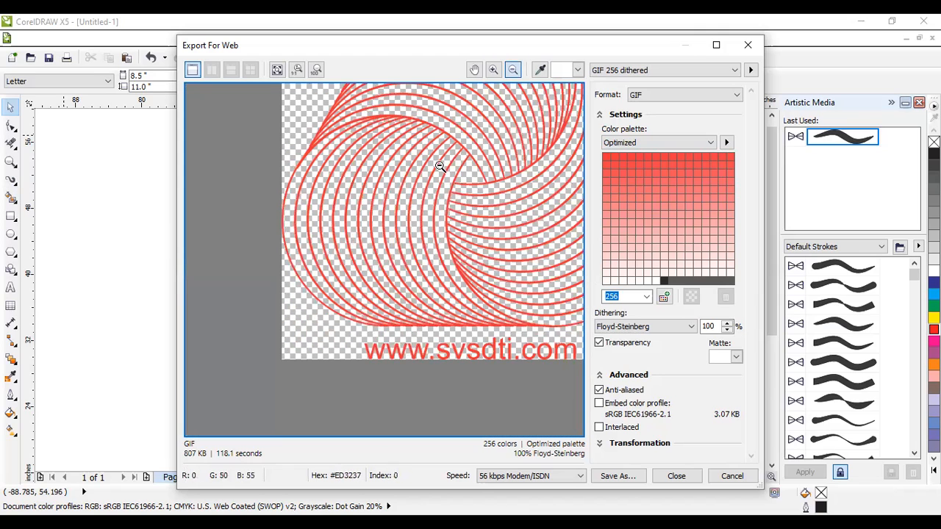
left_click(474, 69)
left_click_drag(473, 169, 398, 289)
left_click(515, 71)
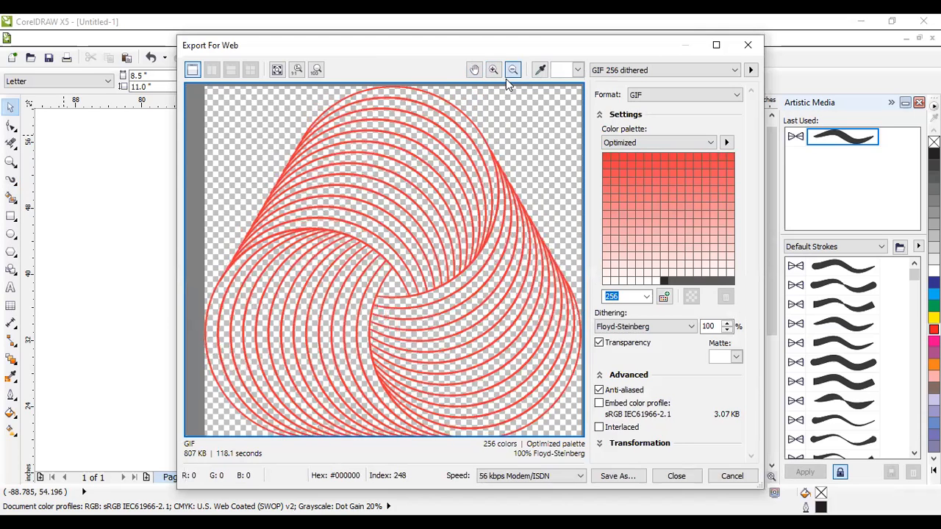
left_click(412, 175)
left_click(436, 195)
- Preview the artwork as JPEG, and set the export format to PNG with RGB Color (24-bit)
left_click(710, 94)
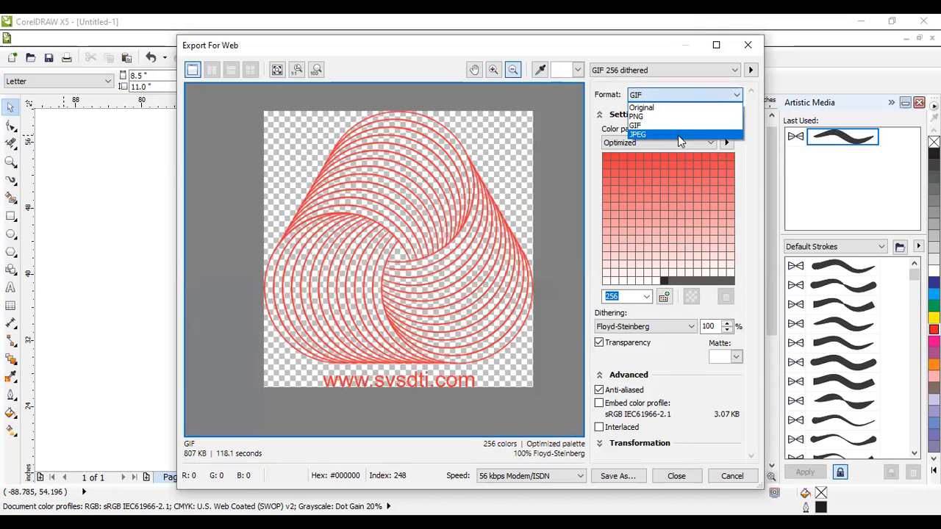
left_click(678, 136)
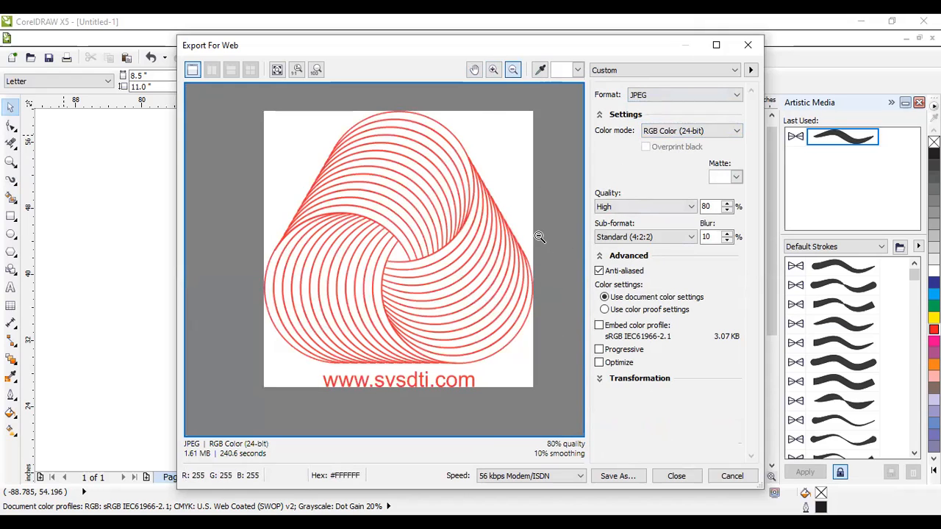
left_click(683, 95)
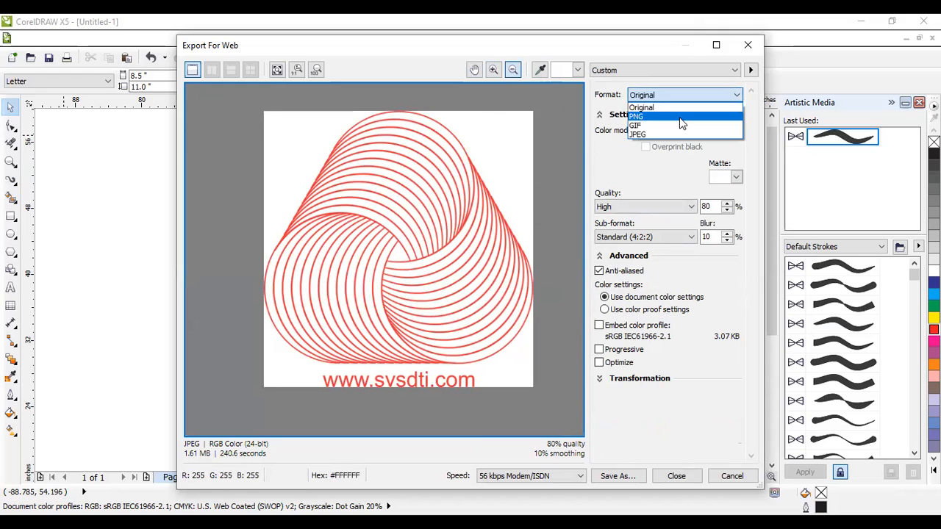
left_click(682, 117)
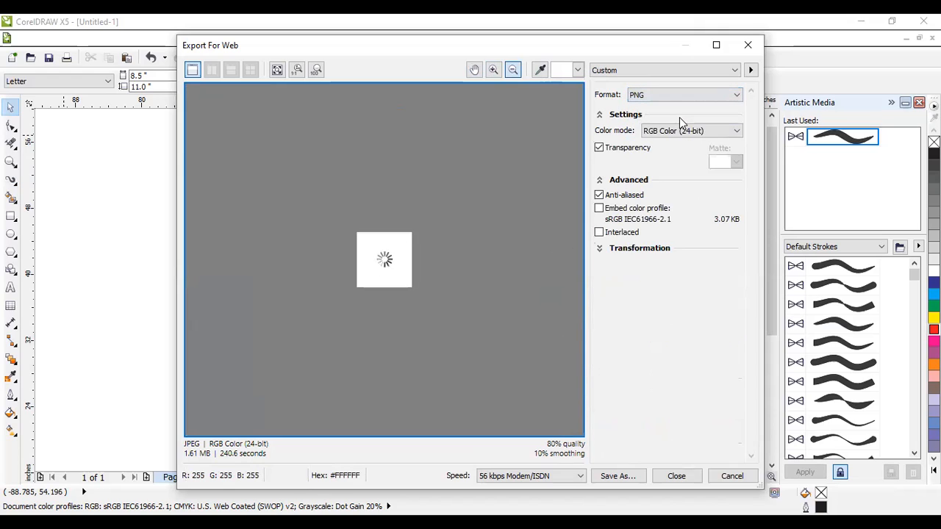
left_click(687, 96)
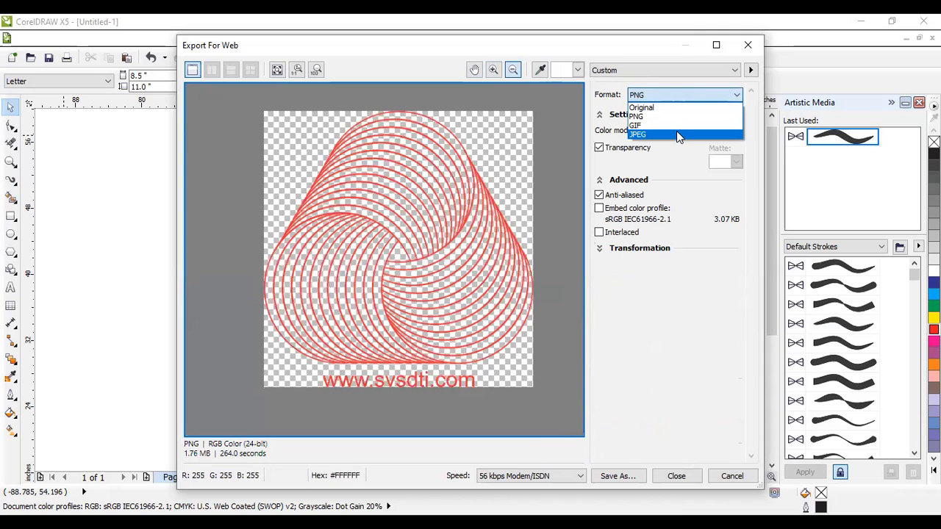
left_click(621, 476)
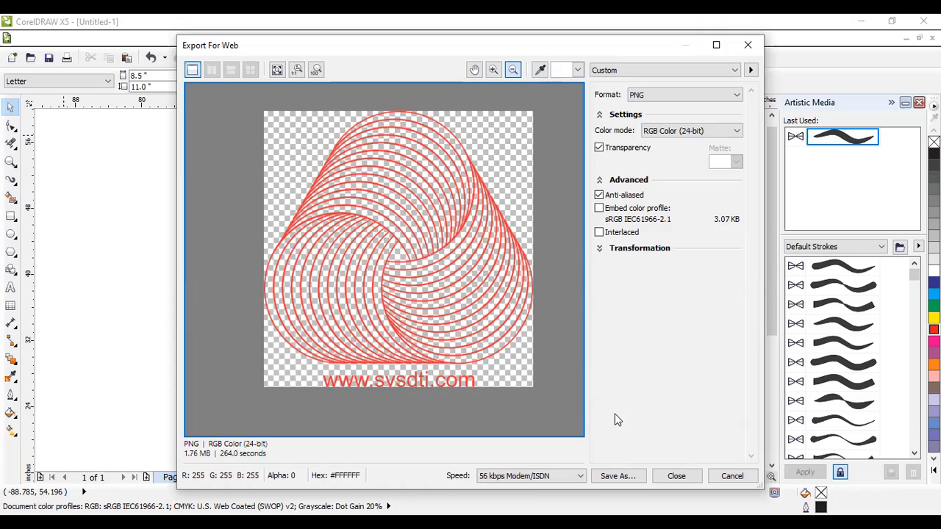
- Save the PNG export in the Documents folder under the name "file"
left_click(619, 476)
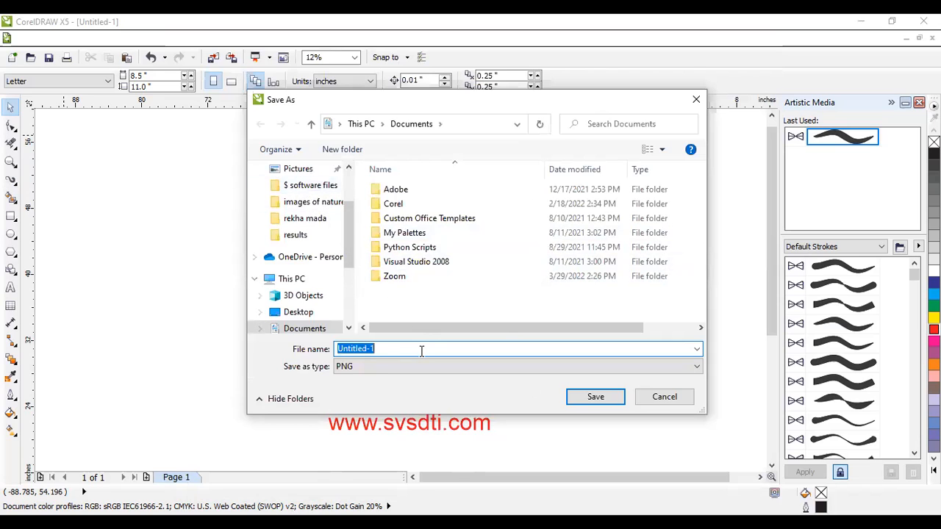
type("f")
type("ile")
left_click(596, 397)
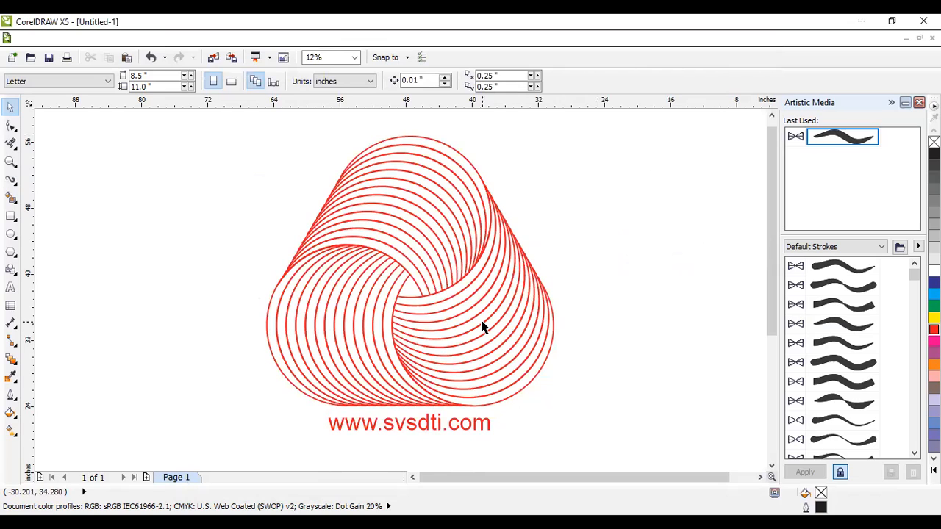
- Delete the grouped pattern and web address text from the drawing
left_click(481, 326)
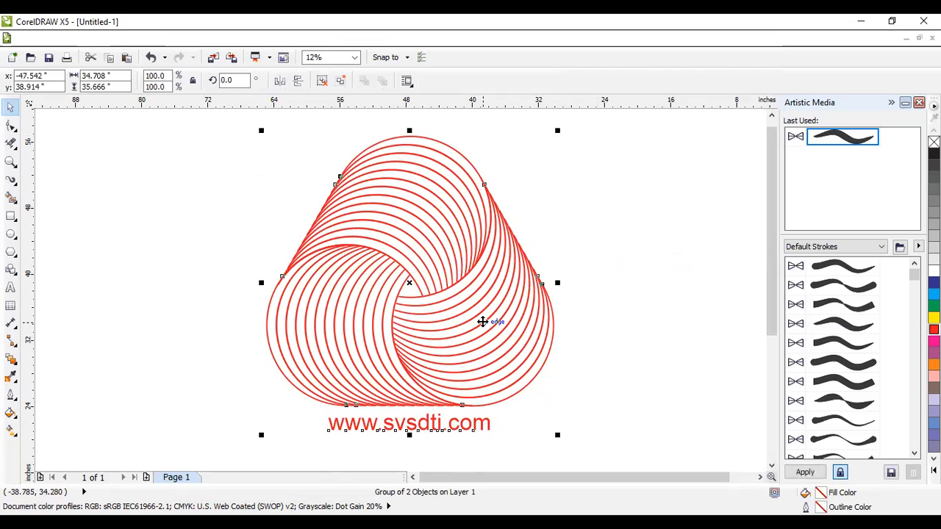
key("Delete")
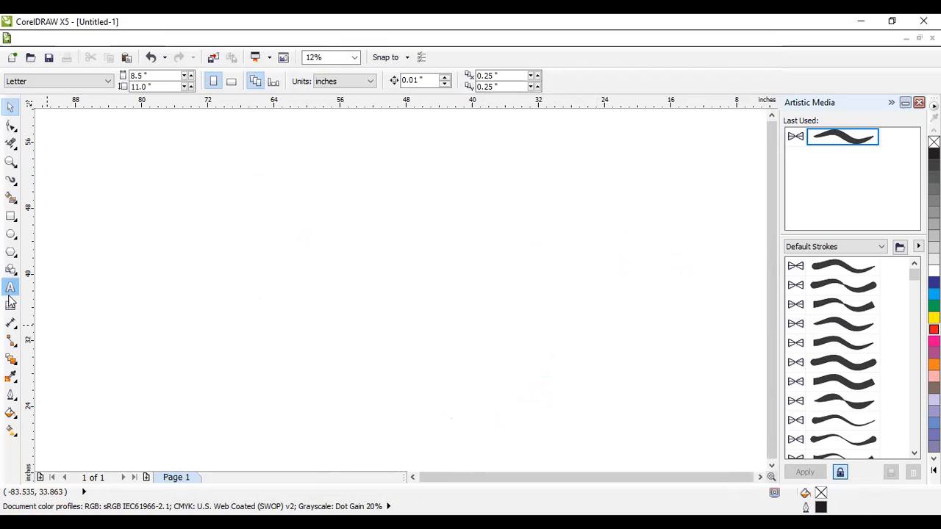
- Add the artistic text "hello" in Arial beside the origin of the empty drawing area
left_click(11, 287)
left_click(202, 250)
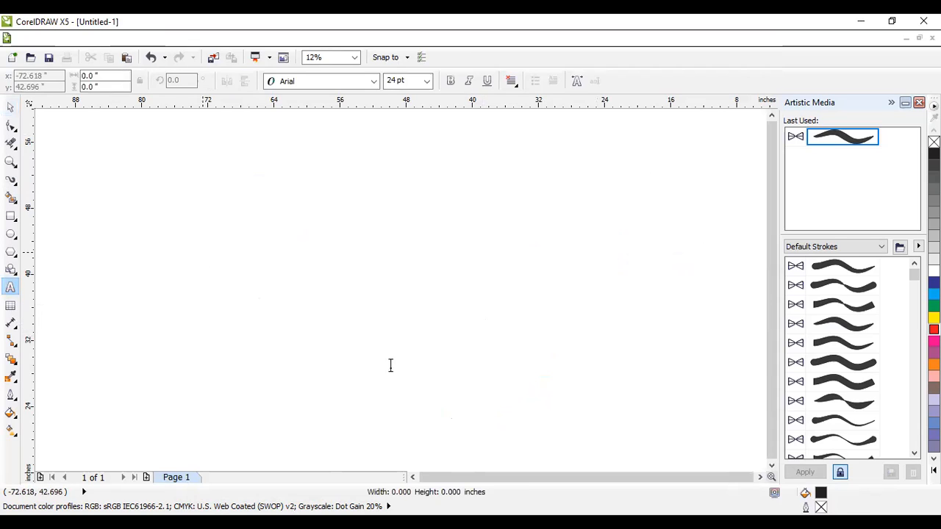
scroll(346, 377, "left", 3)
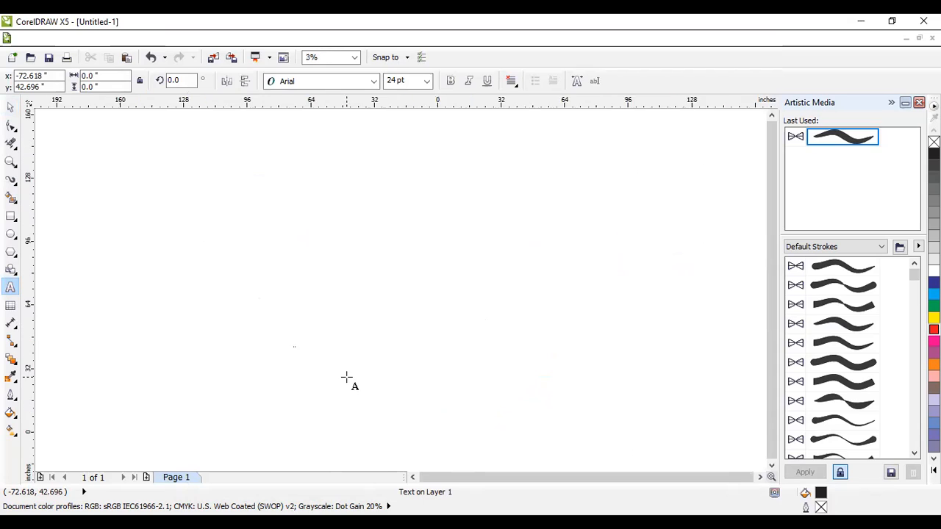
scroll(347, 377, "right", 5)
scroll(347, 377, "down", 2)
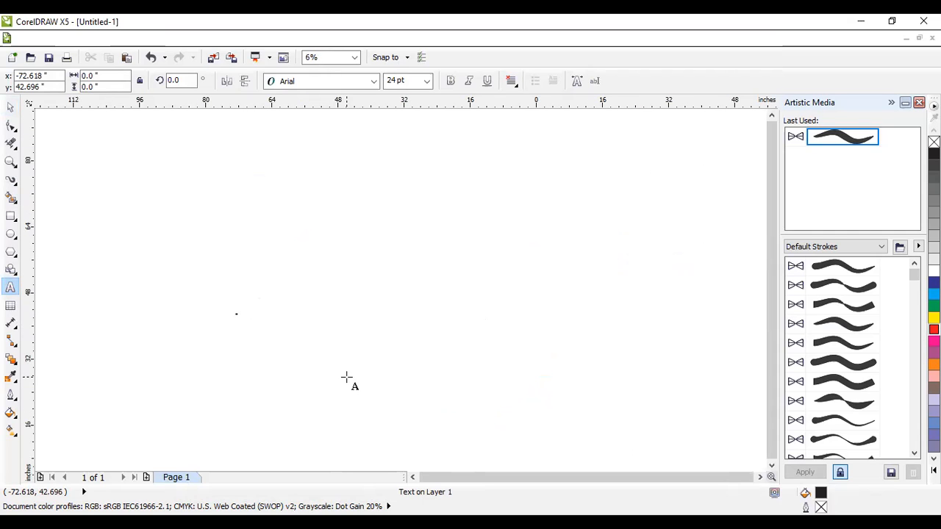
scroll(346, 377, "up", 5)
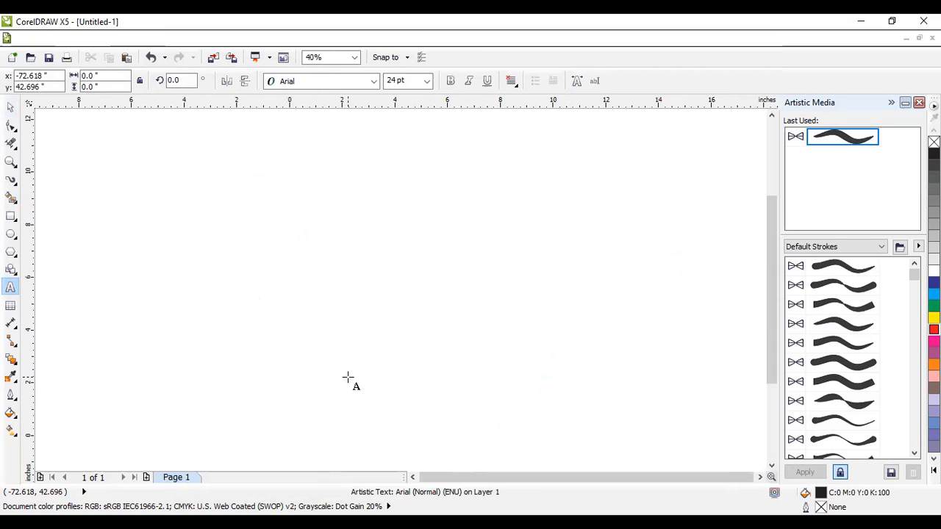
left_click(208, 277)
type("hello")
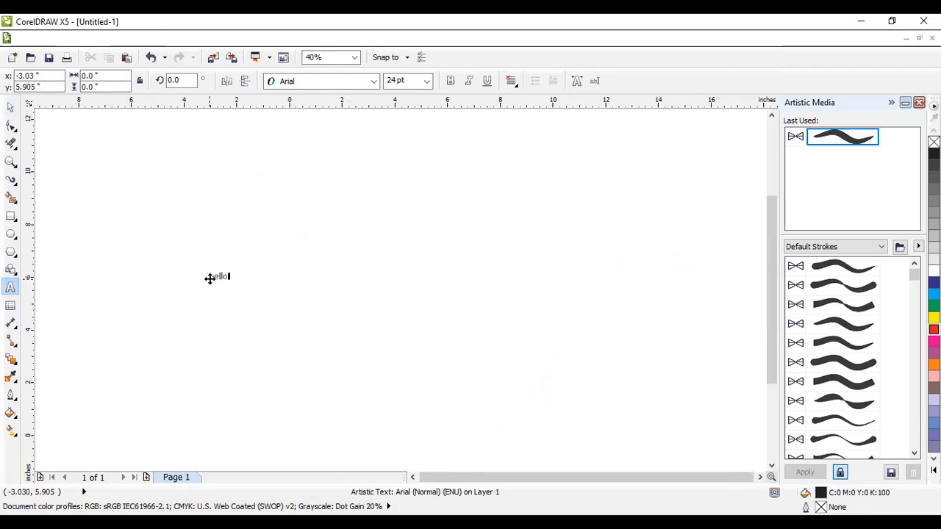
- Set the font size of the whole "hello" text to 360 pt
key("ctrl+a")
key("ctrl+shift+p")
type("120")
key("Return")
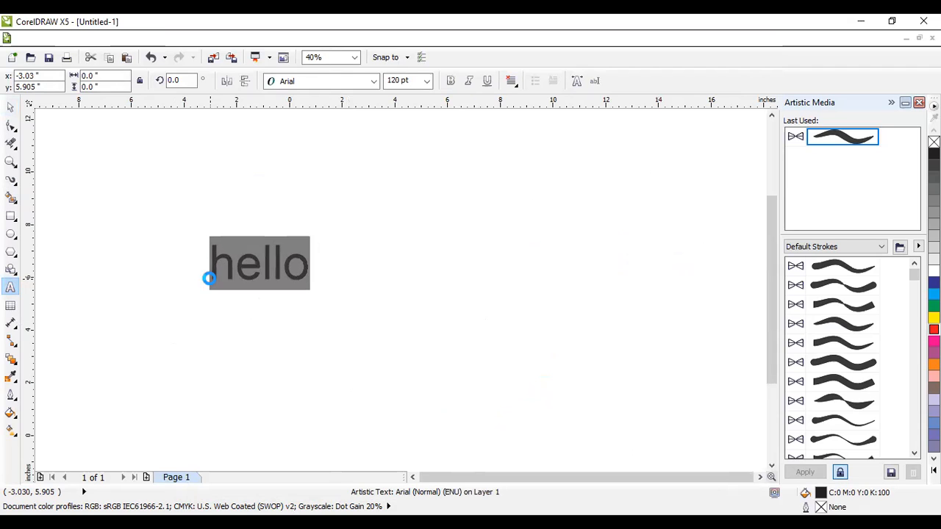
key("ctrl+shift+p")
type("280")
key("Return")
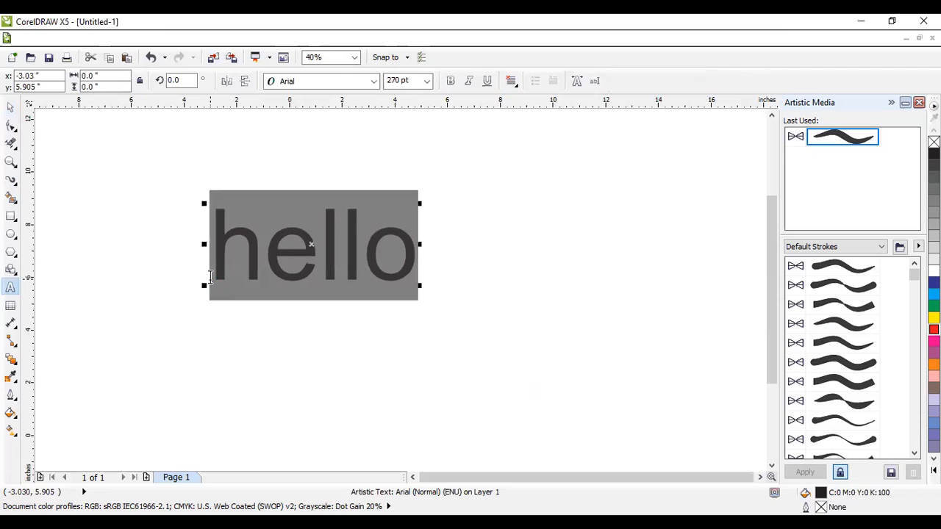
key("ctrl+shift+p")
type("360")
key("Return")
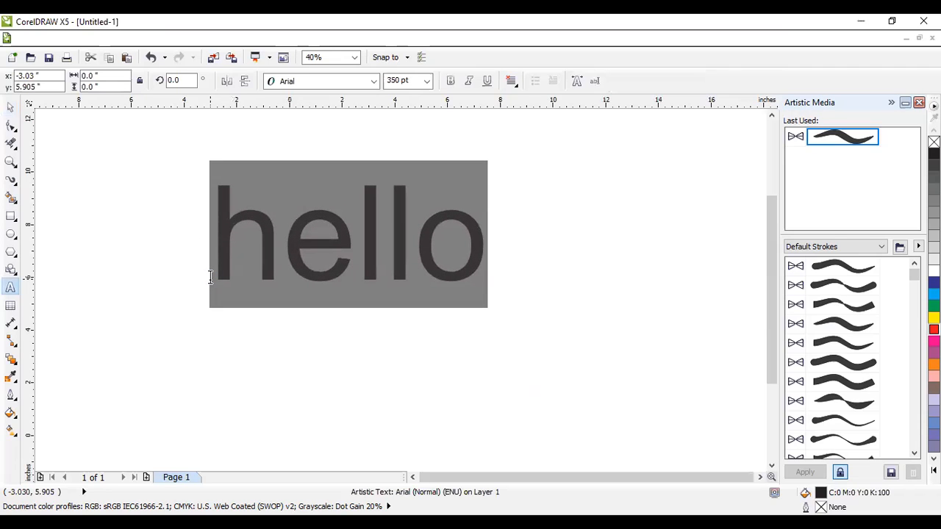
- Enlarge the "hello" text to about 15.3 by 5.4 inches and reposition it, and close the Artistic Media docker
left_click(10, 108)
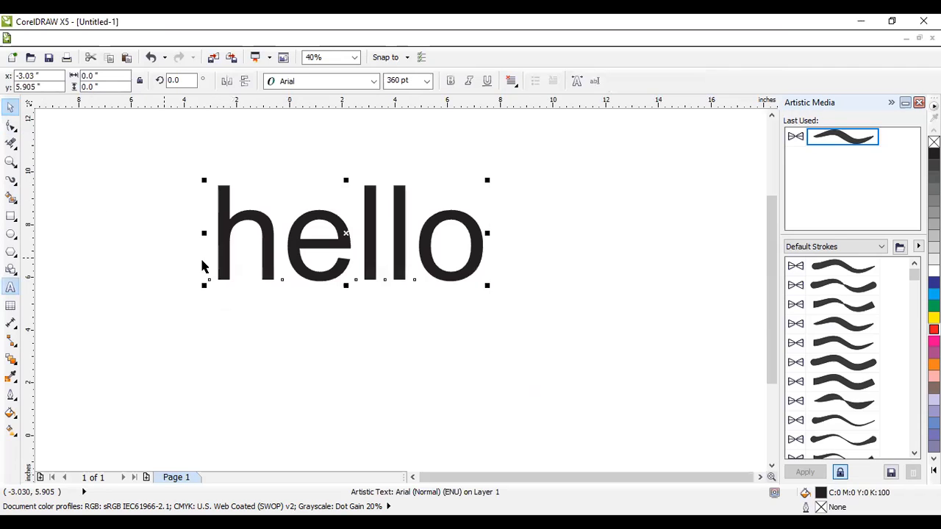
left_click_drag(488, 284, 661, 330)
left_click_drag(561, 313, 522, 319)
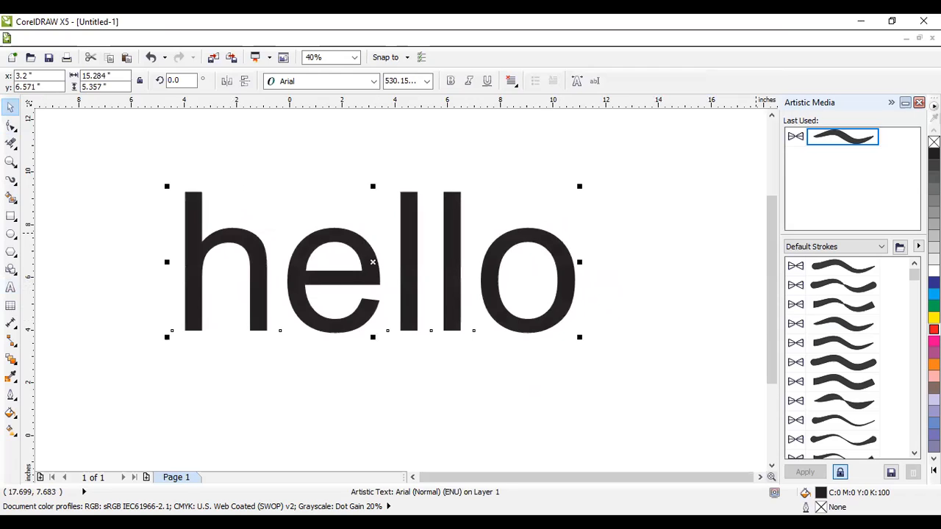
left_click(919, 102)
left_click(819, 178)
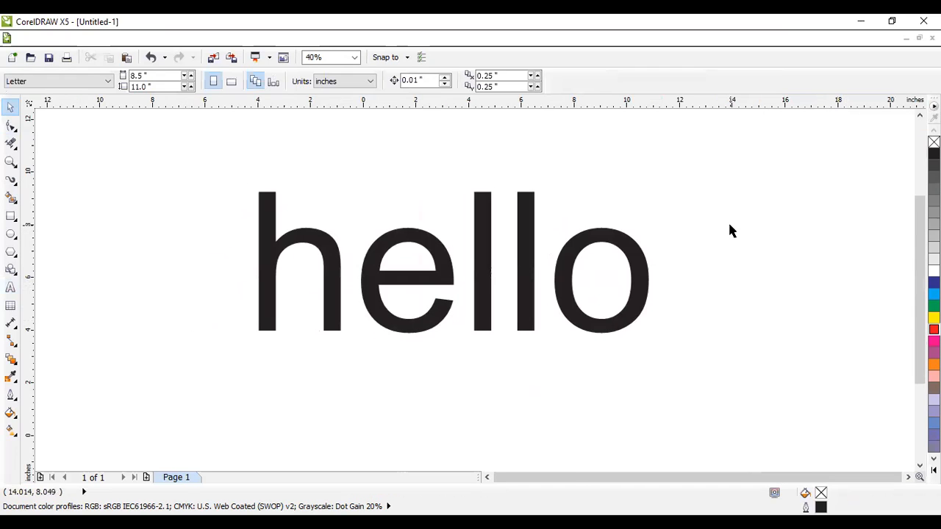
- Duplicate the "hello" text directly below the original and select the upper copy
left_click(636, 244)
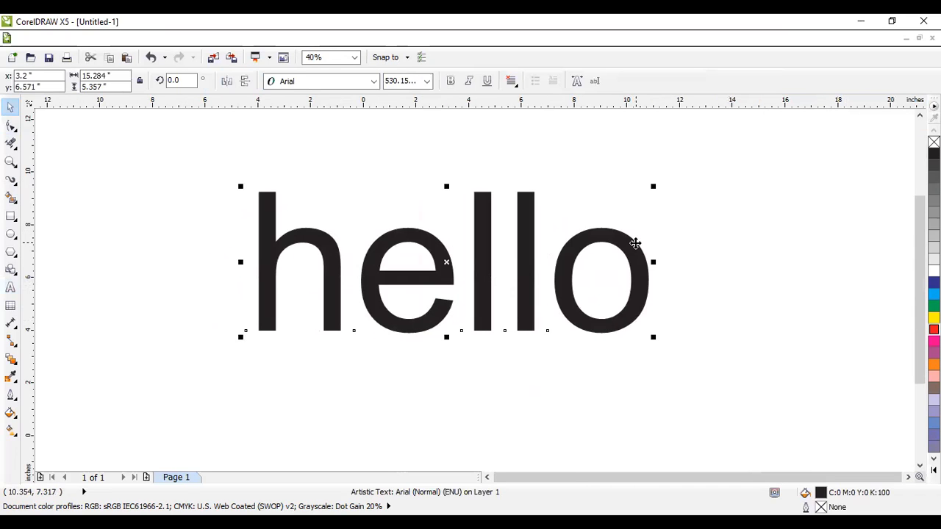
left_click_drag(638, 246, 630, 419)
left_click(736, 326)
left_click(524, 288)
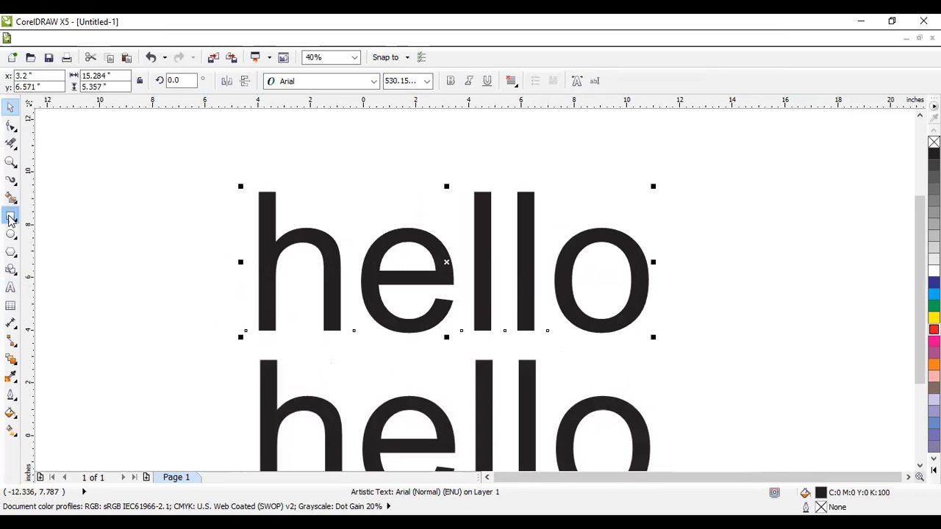
- Draw a rectangle about 18.4 by 3.0 inches across the upper "hello" and nudge it down over the letters' lower part
left_click(10, 216)
left_click_drag(232, 261, 719, 342)
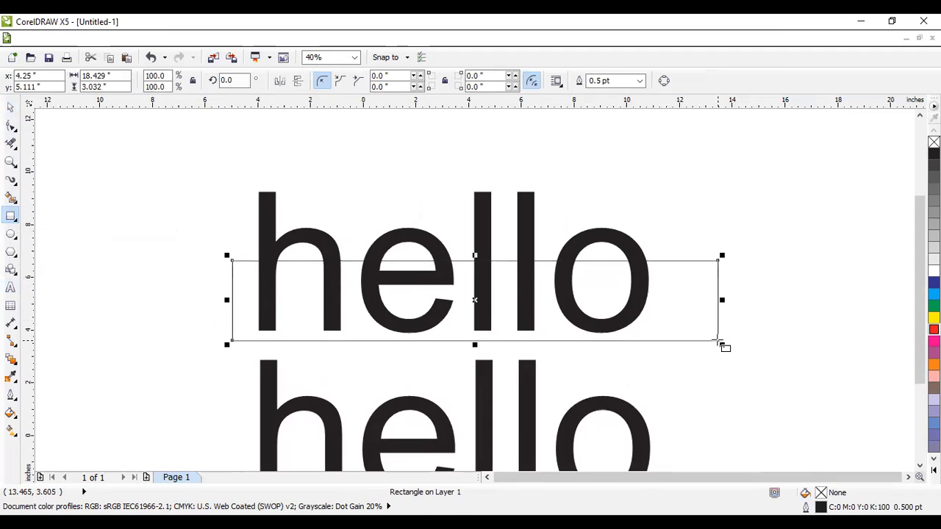
key("Down")
key("Down")
key("Down")
key("Down")
key("Down")
key("Down")
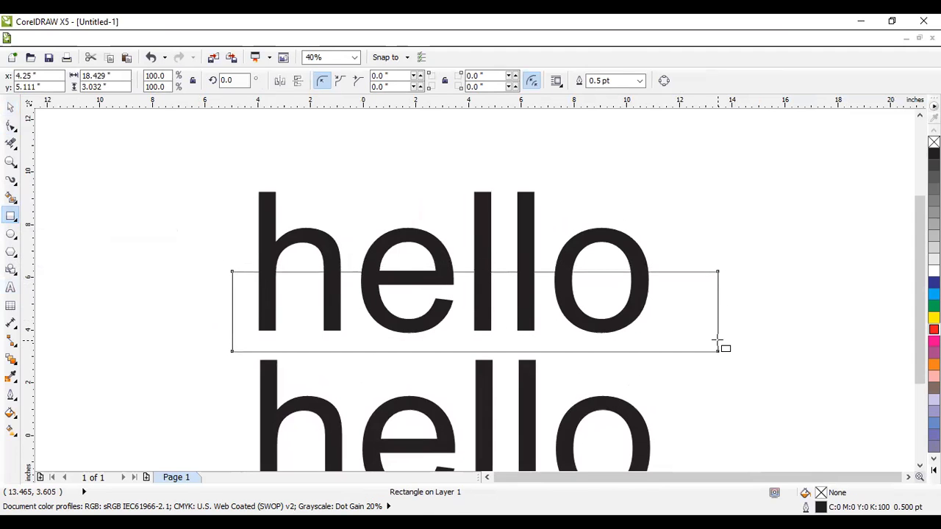
key("ctrl+Up")
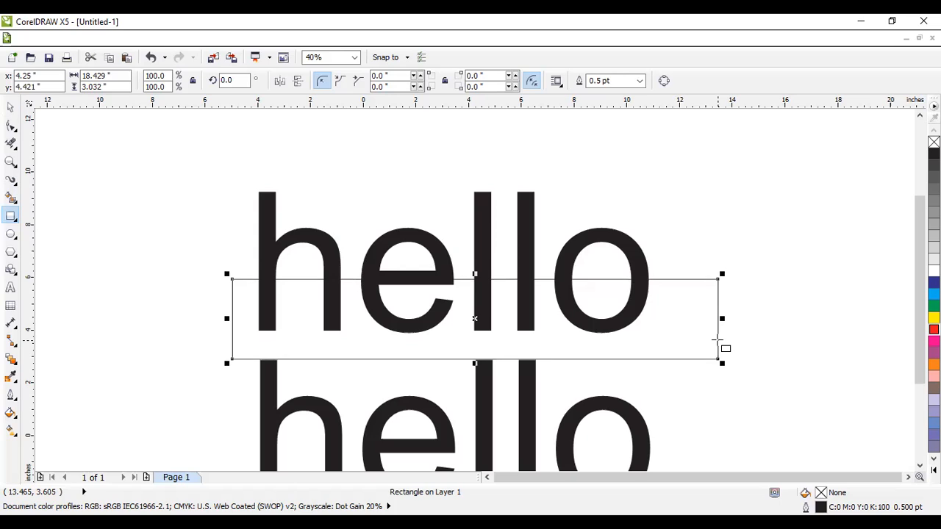
key("ctrl+Up")
key("ctrl+Up")
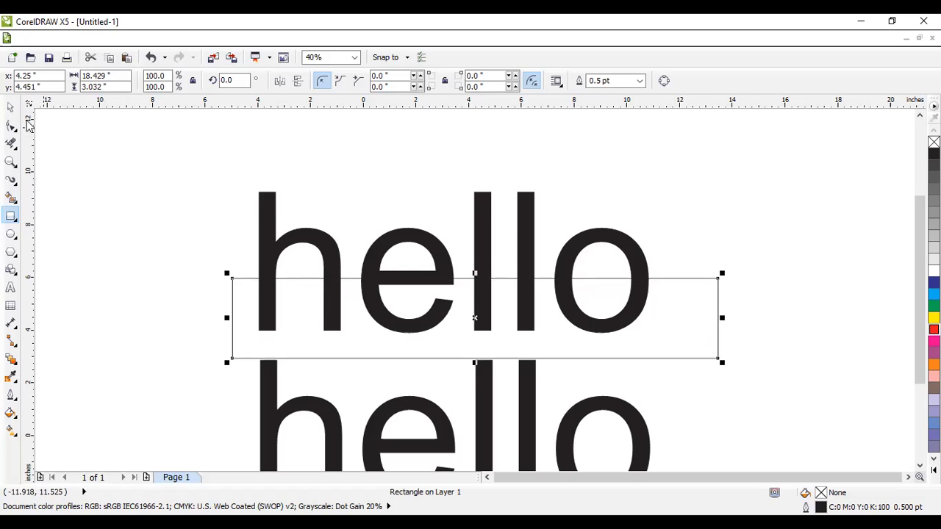
- Move the lower "hello" copy farther down, clear of the rectangle
left_click(4, 112)
left_click(244, 198)
left_click_drag(153, 169, 787, 360)
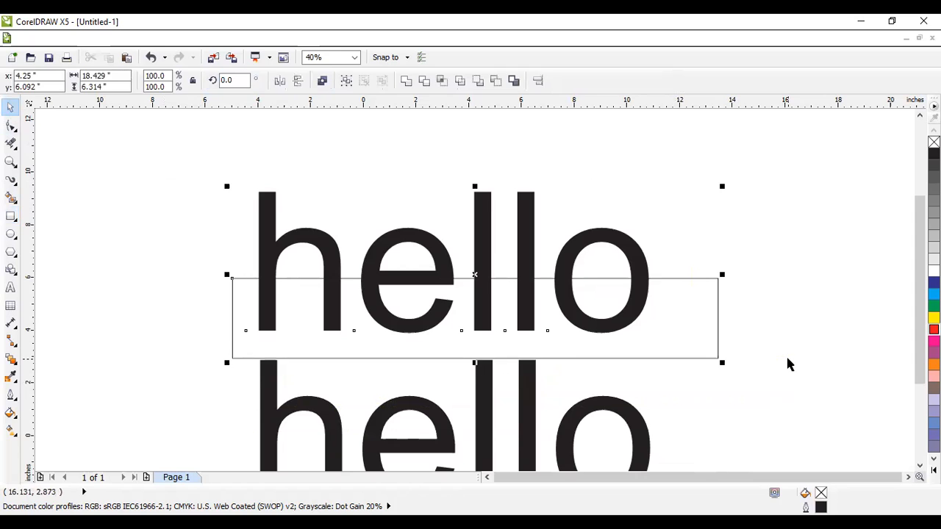
left_click(545, 439)
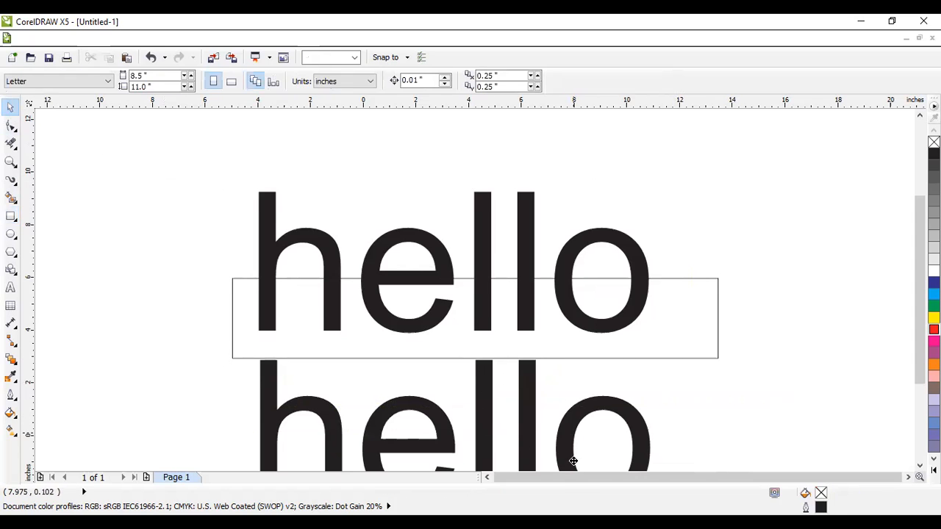
left_click_drag(574, 461, 573, 471)
- Trim the upper "hello" with the rectangle using the Shaping Trim operation, leaving both source and target originals
left_click_drag(168, 142, 799, 361)
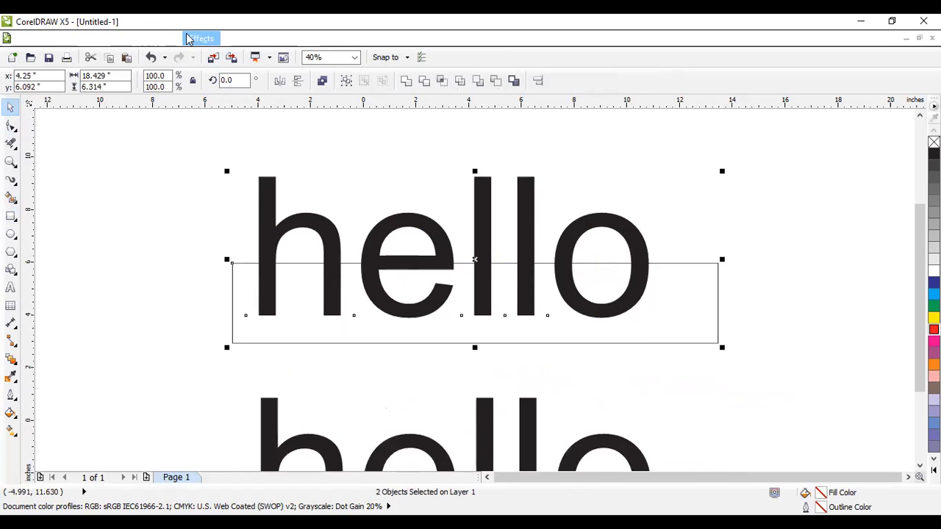
left_click(166, 41)
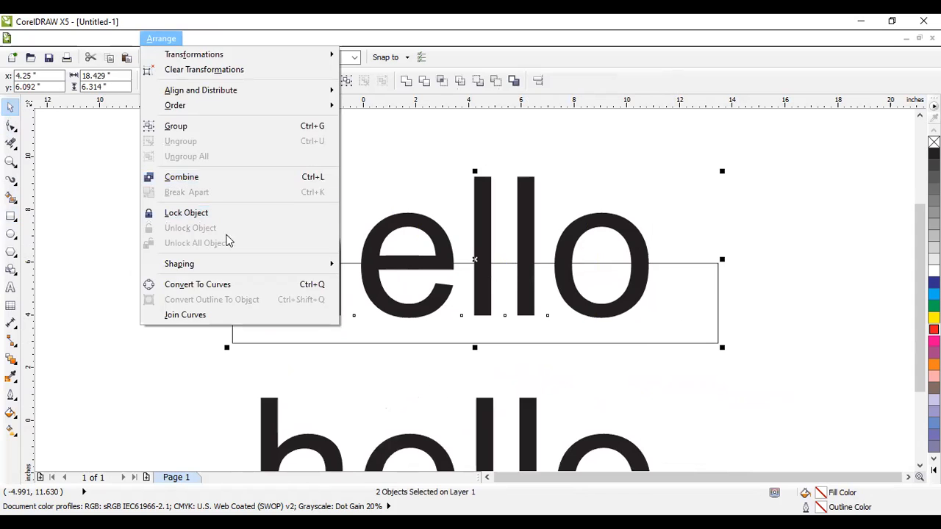
mouse_move(248, 269)
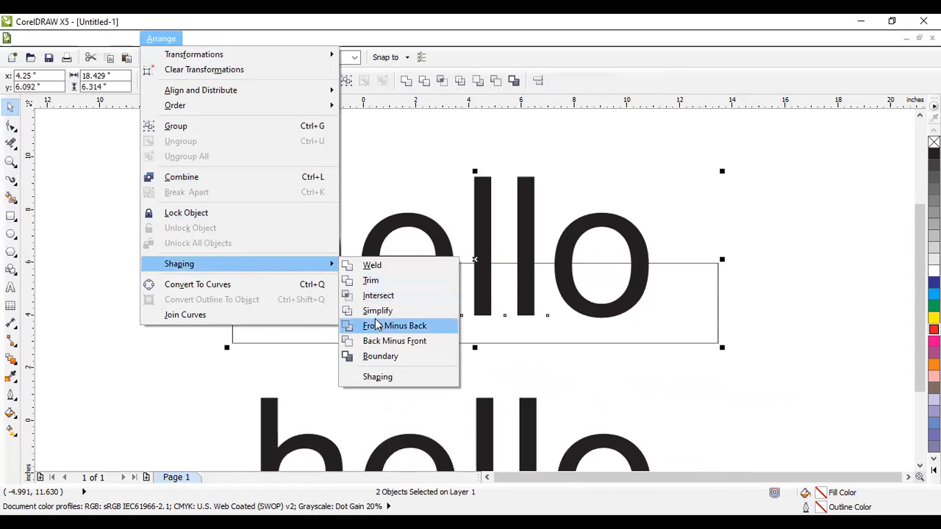
left_click(378, 378)
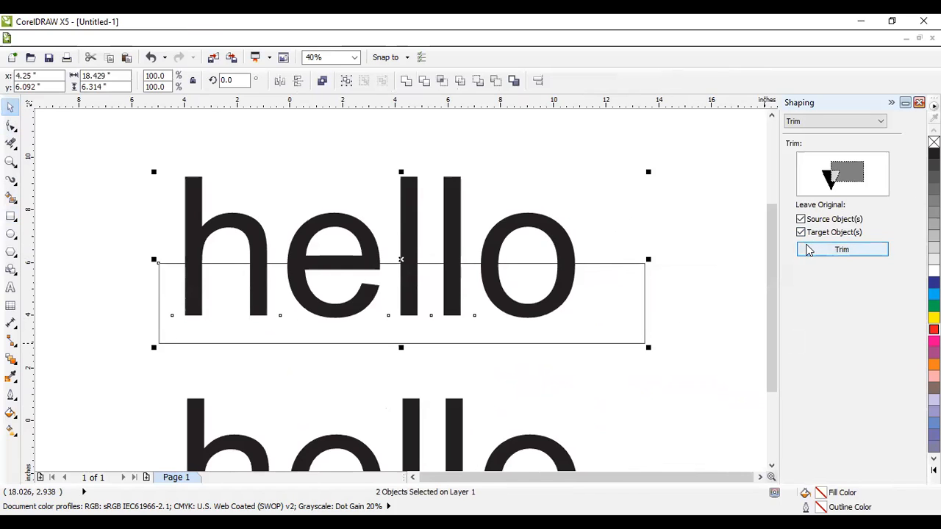
left_click(808, 250)
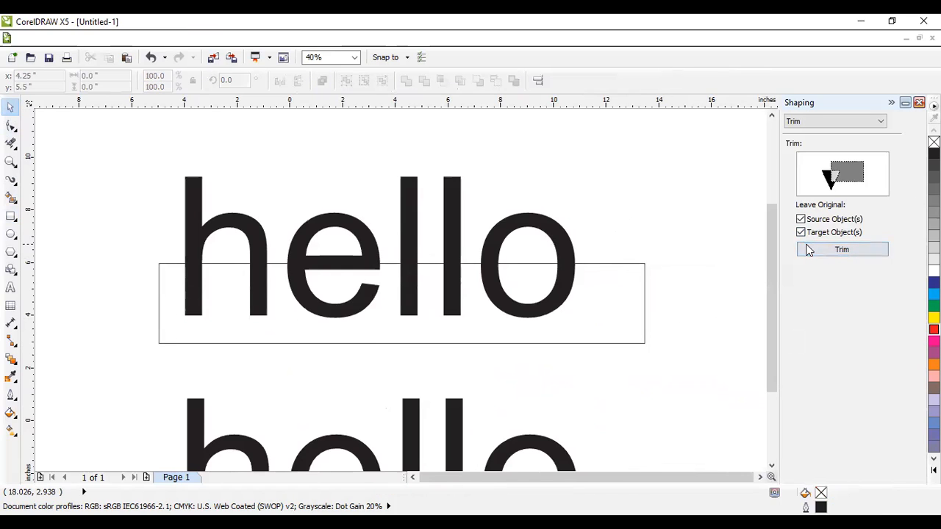
left_click(457, 211)
- Move the trimmed upper half of "hello" up and to the right, clear of the original text
left_click_drag(463, 186, 522, 123)
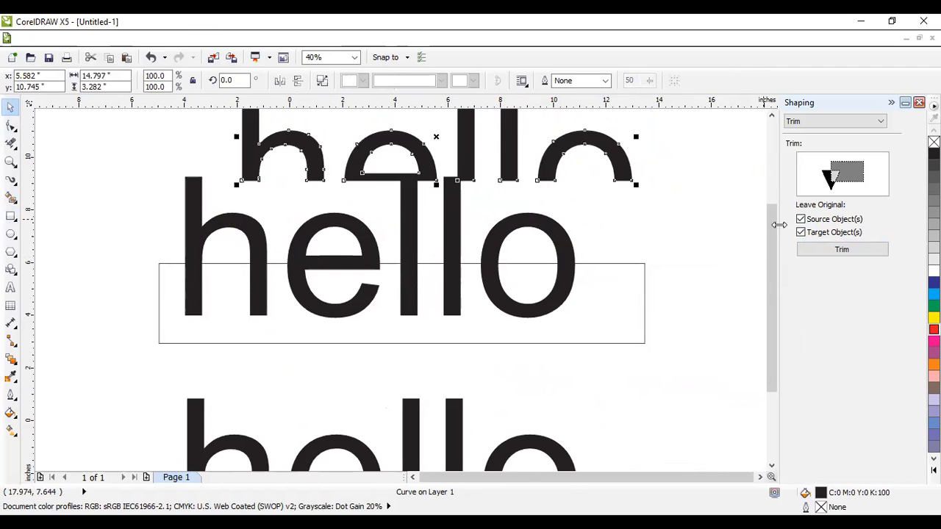
scroll(662, 221, "up", 2)
left_click_drag(623, 226, 639, 178)
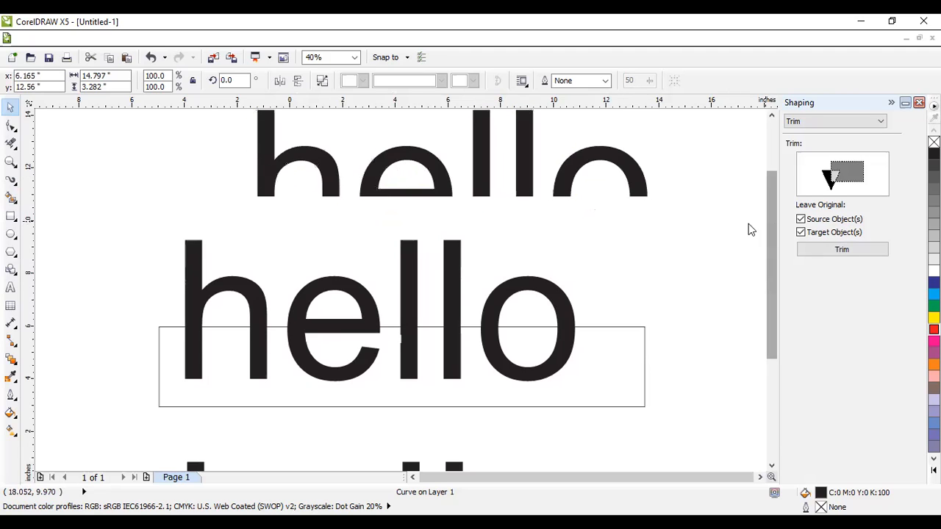
left_click(669, 259)
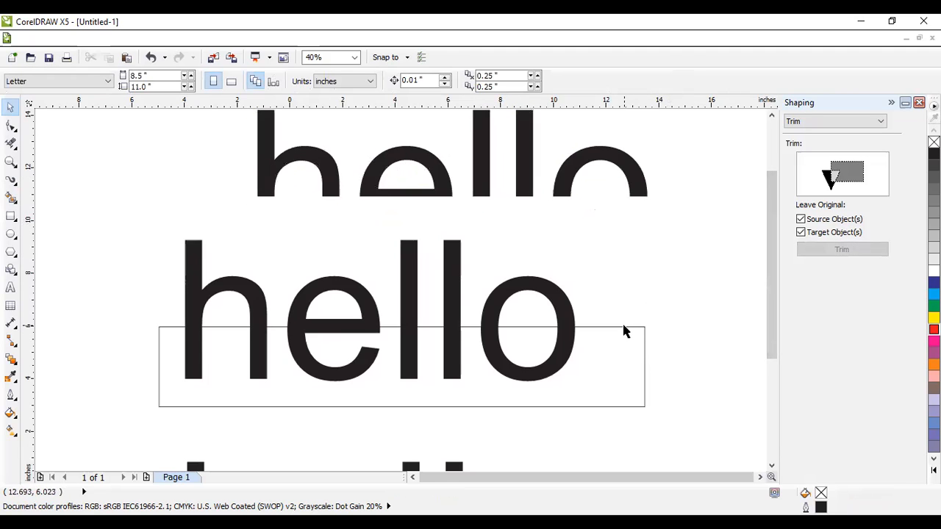
- Move the rectangle up over the upper part of "hello" and extend its top edge just above the letters
left_click(633, 332)
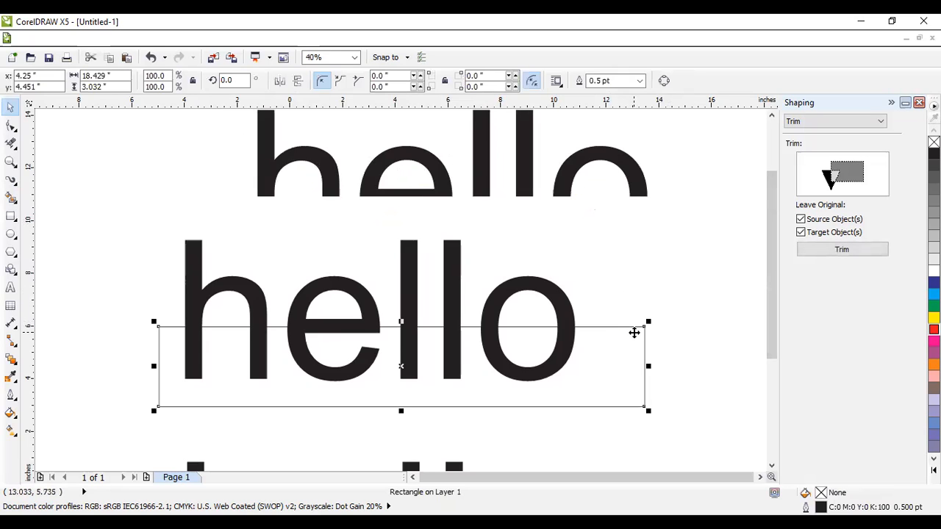
left_click_drag(627, 329, 624, 245)
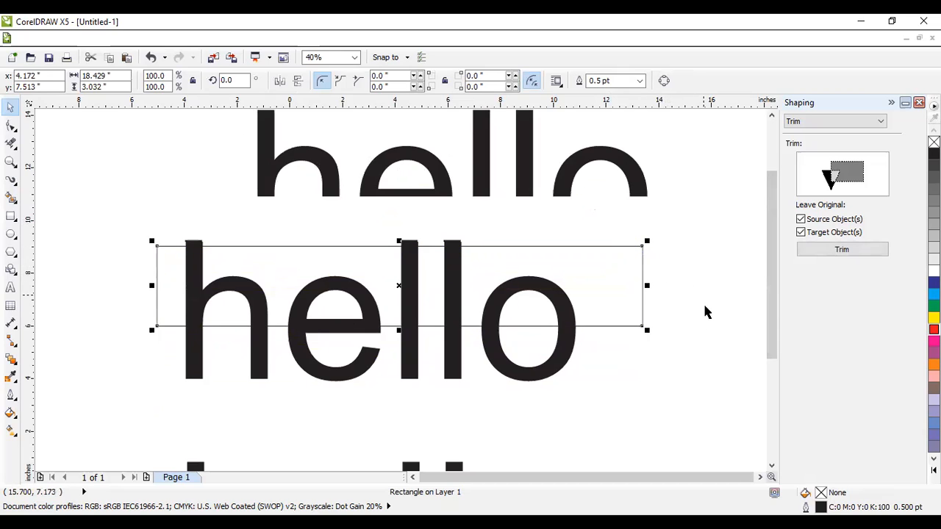
left_click(611, 361)
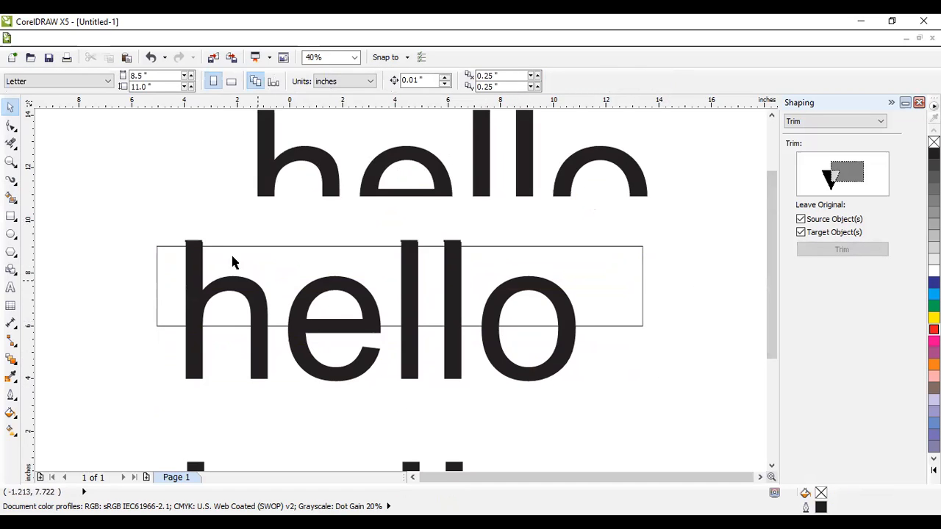
left_click(321, 247)
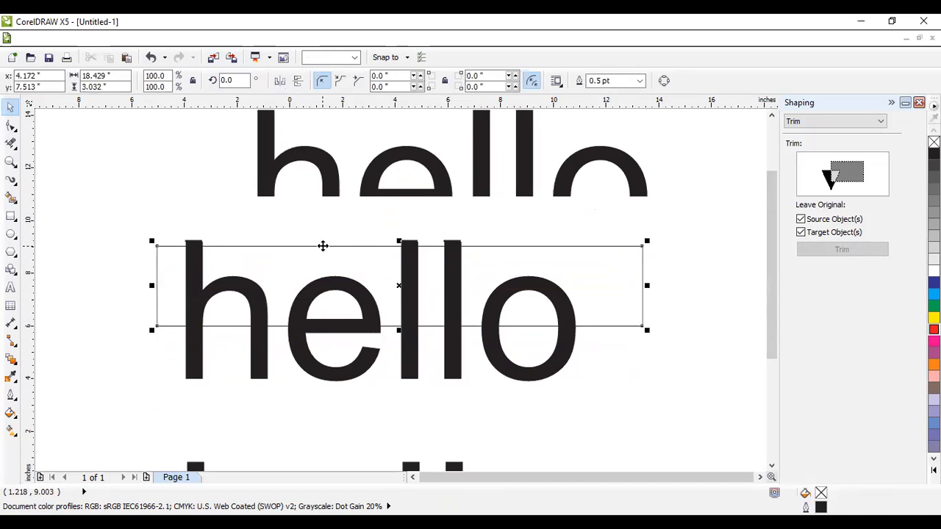
left_click_drag(399, 240, 397, 232)
- Trim the same "hello" with the repositioned rectangle, keeping the originals, and pull the resulting lower half downward
left_click_drag(96, 224, 747, 433)
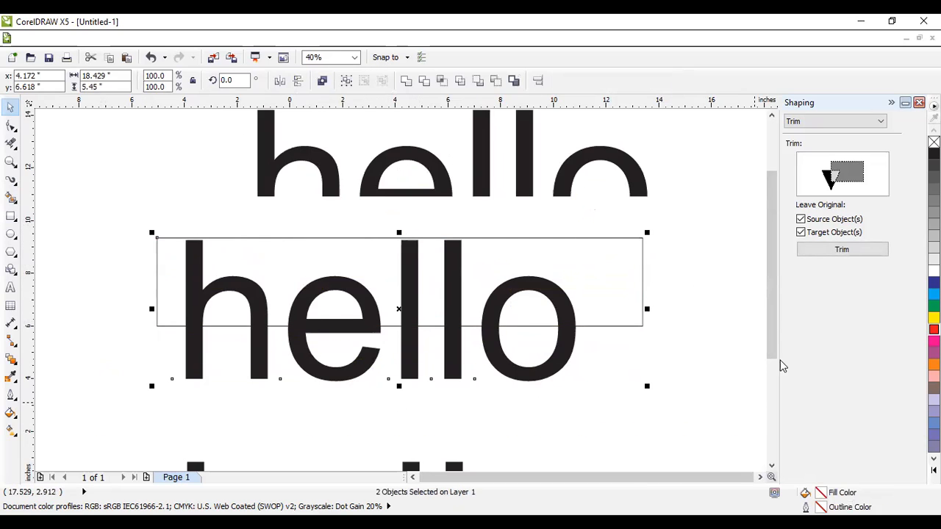
left_click(842, 250)
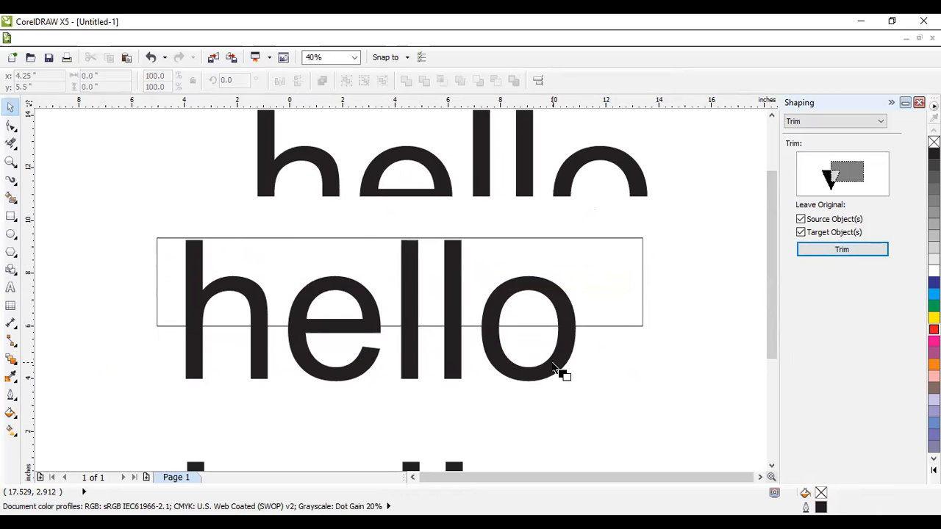
left_click(555, 370)
left_click_drag(566, 351, 563, 410)
- Delete the original middle "hello" text and the rectangle used for trimming
left_click(551, 365)
key("Delete")
left_click(583, 326)
key("Delete")
- Place the lower half just beneath the upper half, and move the remaining full "hello" up below them
left_click_drag(554, 408, 629, 231)
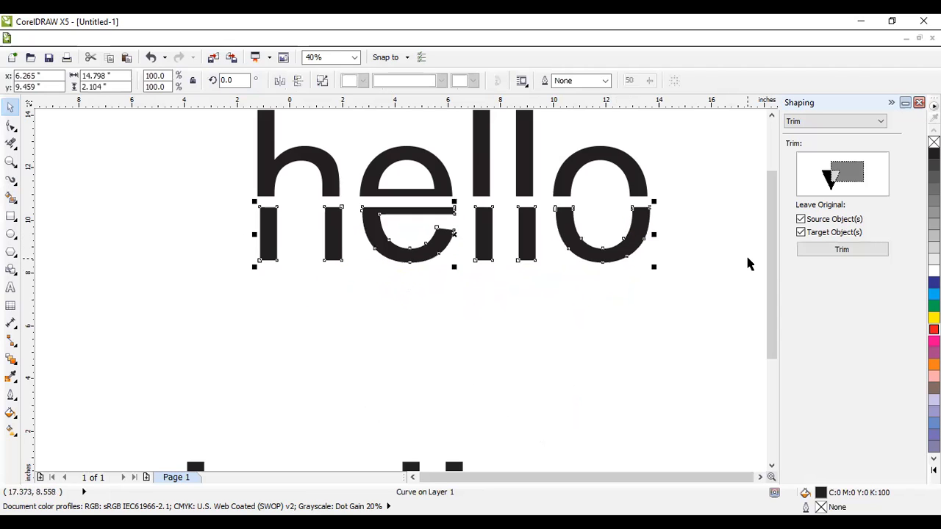
left_click_drag(456, 471, 508, 322)
left_click_drag(770, 271, 775, 221)
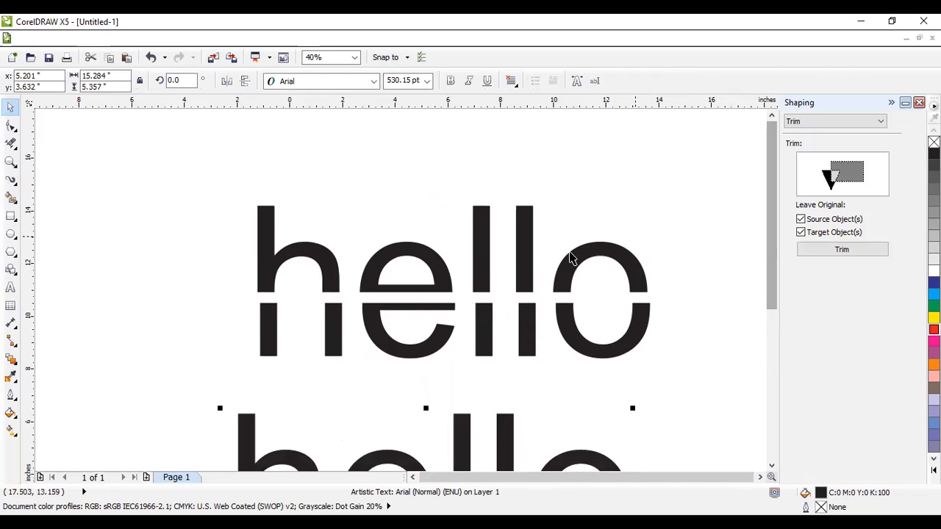
- Skew the lower half of the split "hello" with its top edge shifted right, about 16.1 inches wide overall
left_click(412, 309)
left_click(437, 307)
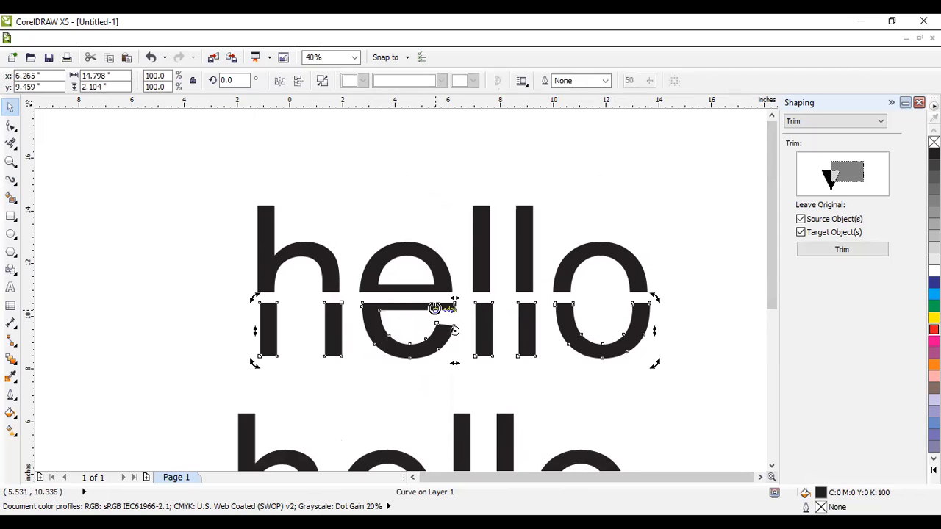
left_click_drag(454, 299, 493, 305)
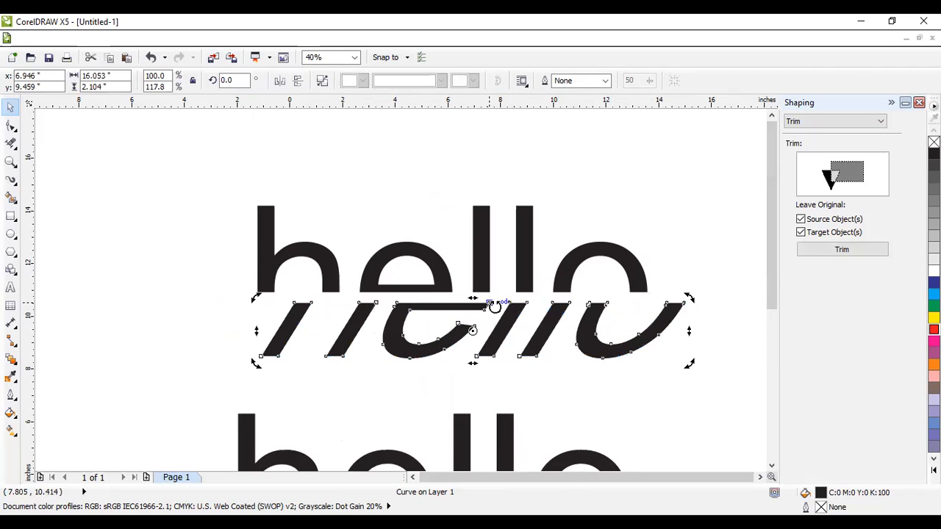
- Skew the upper half with its bottom edge shifted right to meet the slanted lower half, about 16.1 inches wide
left_click(524, 274)
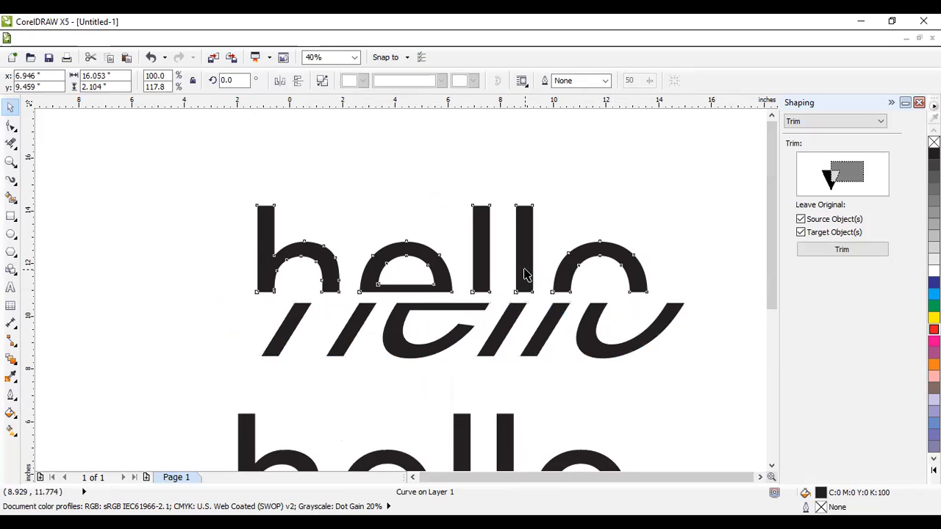
left_click(523, 271)
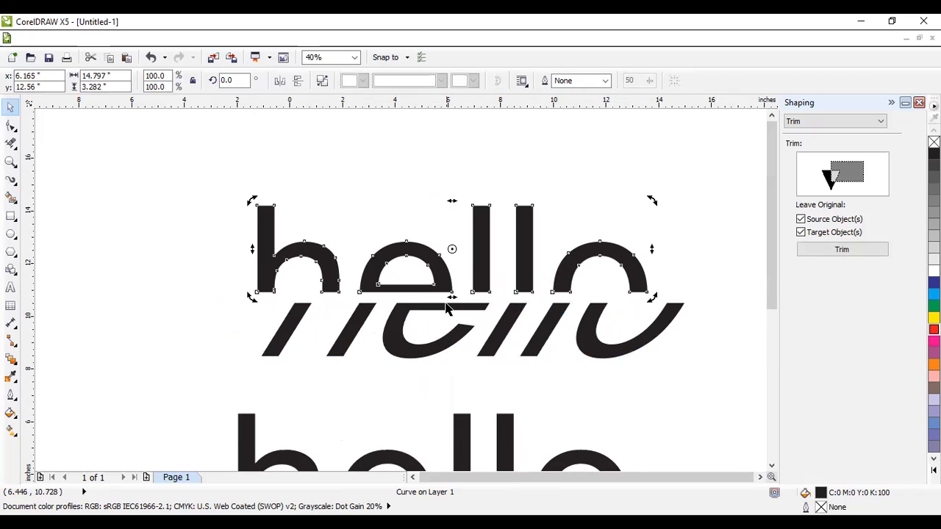
left_click_drag(451, 294, 490, 299)
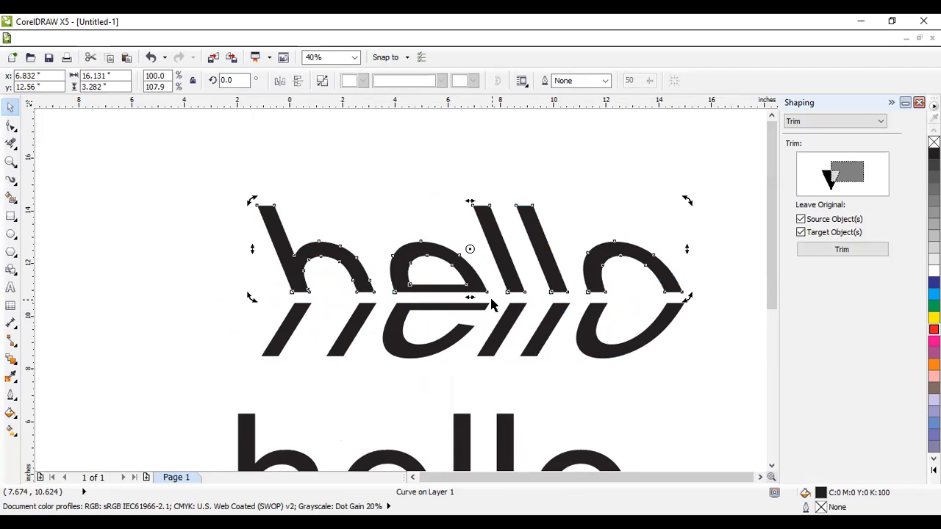
- Nudge the upper half down onto the lower half and line up the two halves' horizontal centers
left_click_drag(491, 299, 491, 301)
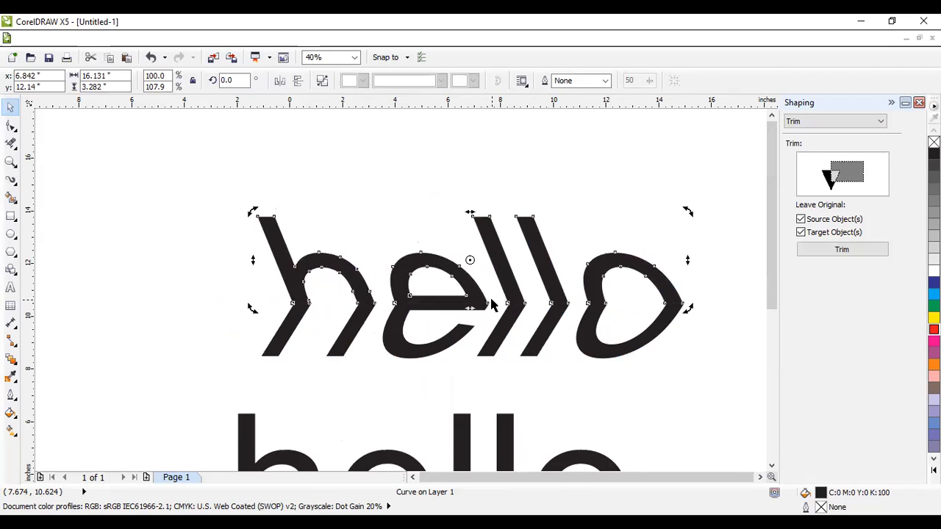
left_click(210, 323)
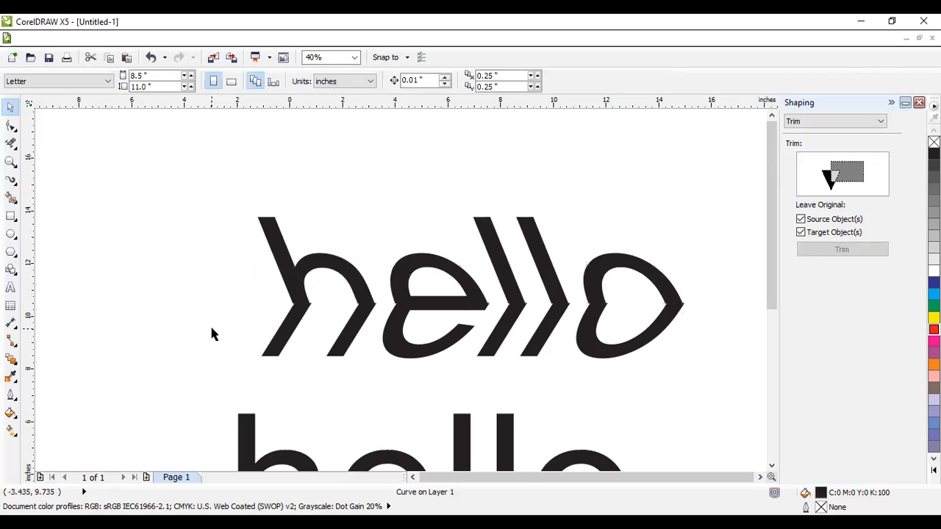
left_click(497, 269)
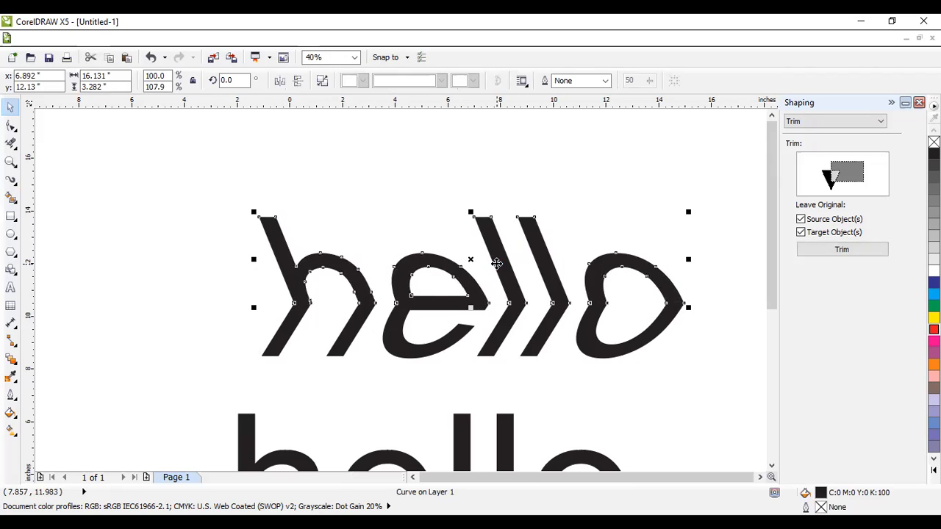
left_click(273, 204)
left_click_drag(174, 187, 739, 403)
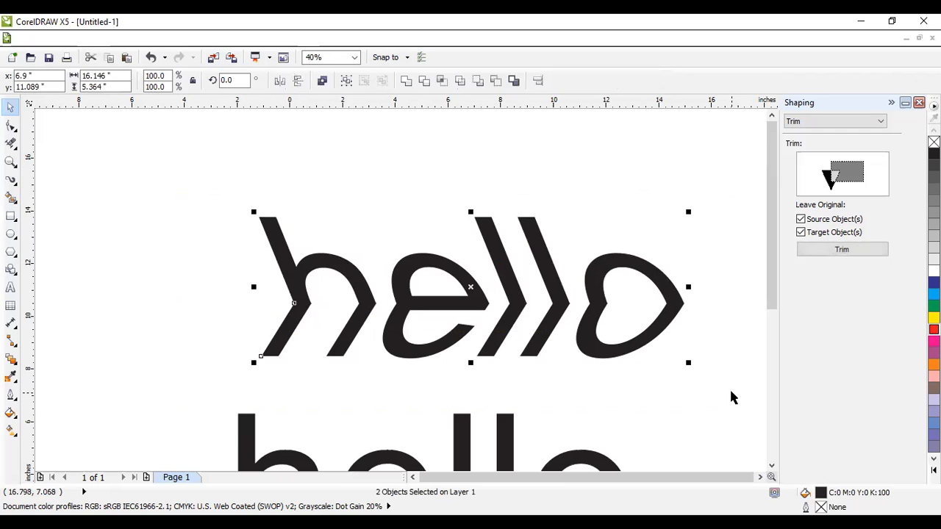
key("Right")
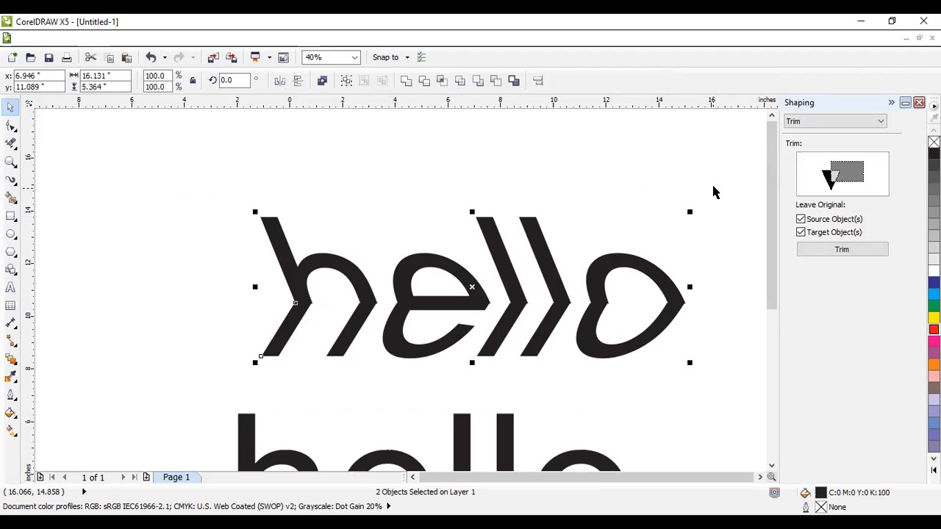
- Fill the upper half of the split "hello" with 60% black gray
left_click(658, 250)
left_click(644, 274)
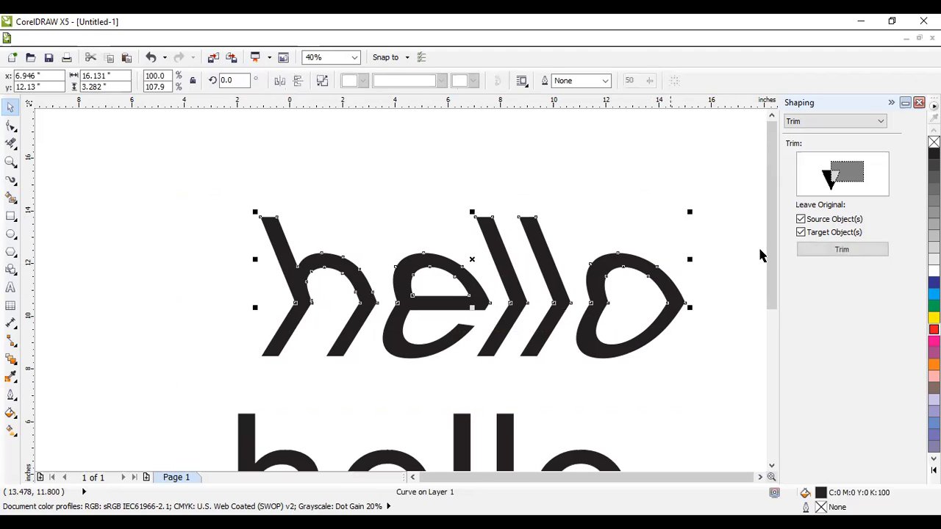
left_click(934, 169)
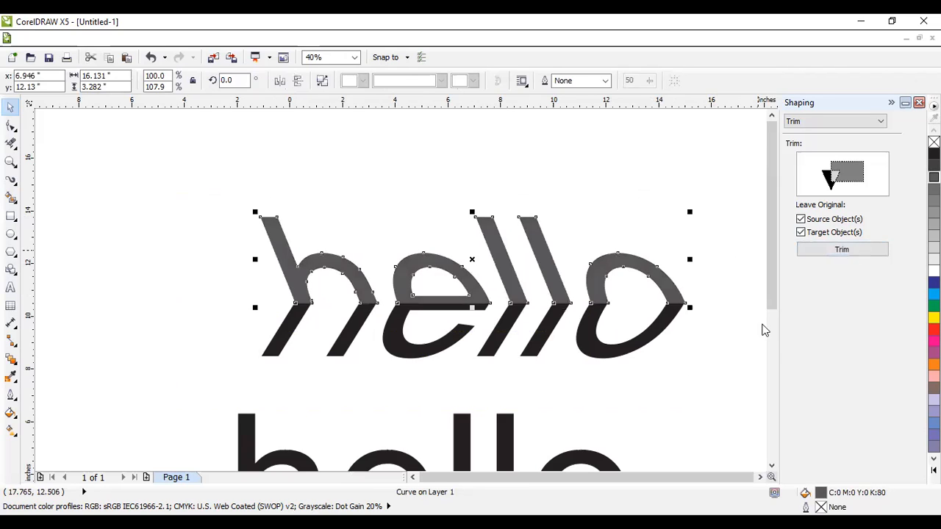
left_click(647, 342)
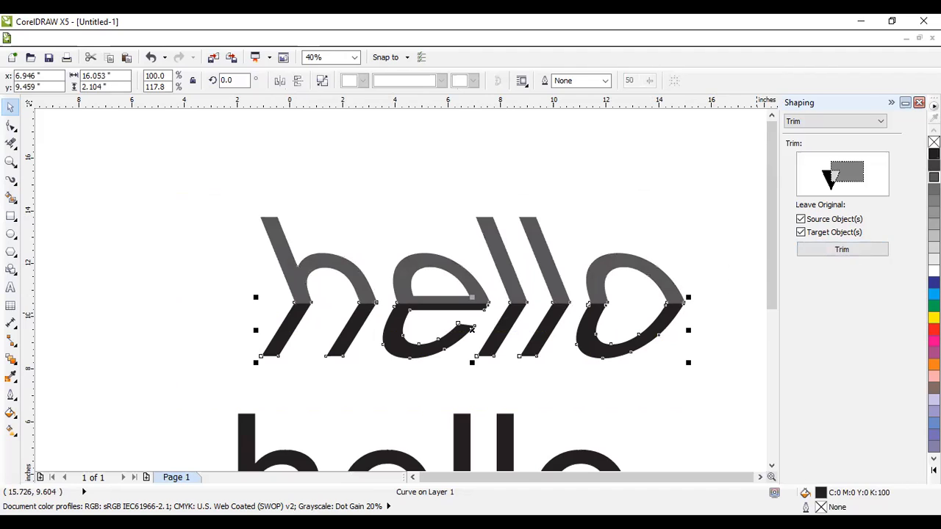
left_click(640, 269)
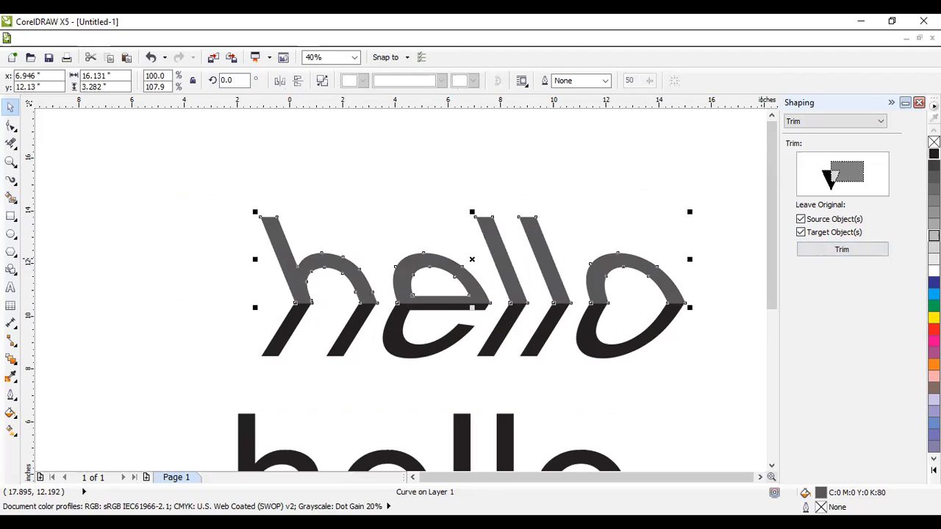
left_click(933, 235)
left_click(933, 200)
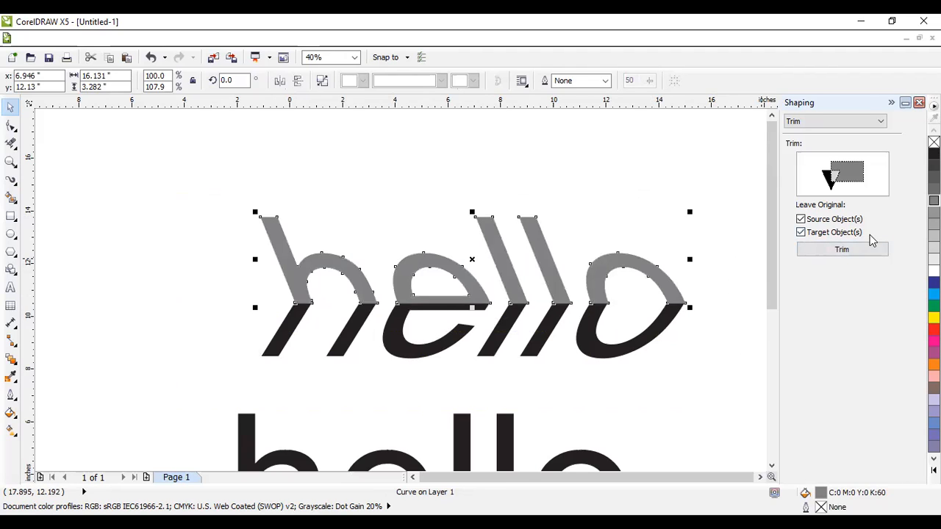
- Group the gray upper half and the black lower half of the skewed "hello"
left_click(113, 210)
left_click_drag(225, 185, 740, 402)
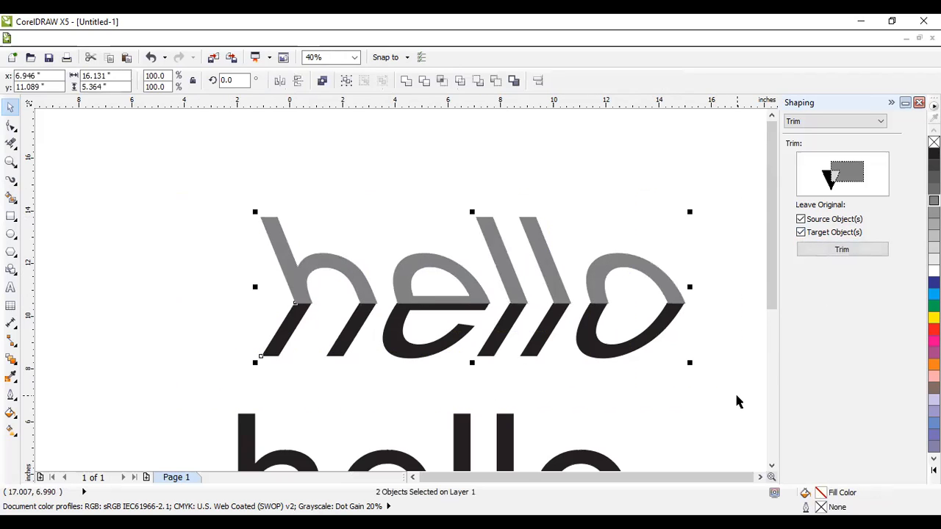
key("ctrl+g")
- Move the full black "hello" text behind the skewed group, matching its left edge, top and baseline
left_click(500, 454)
left_click_drag(503, 455, 526, 257)
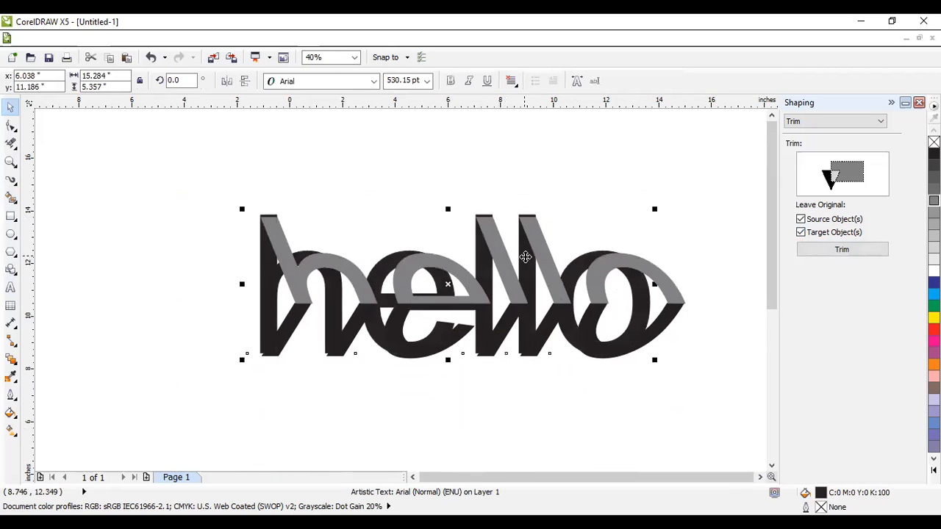
key("Right")
key("Right")
key("Right")
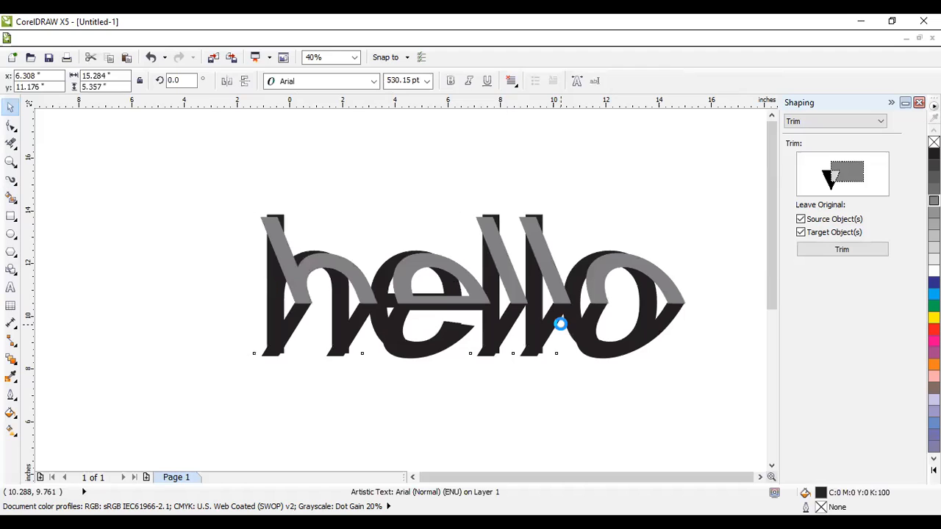
left_click_drag(561, 324, 548, 335)
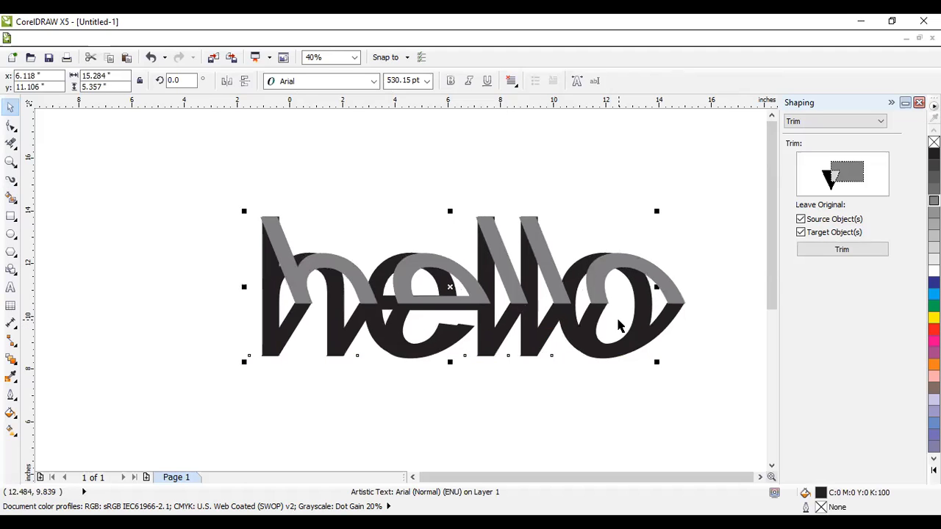
- Move the plain black "hello" text down and away from the skewed group, and ungroup the skewed halves
left_click_drag(577, 265, 487, 399)
left_click(594, 334)
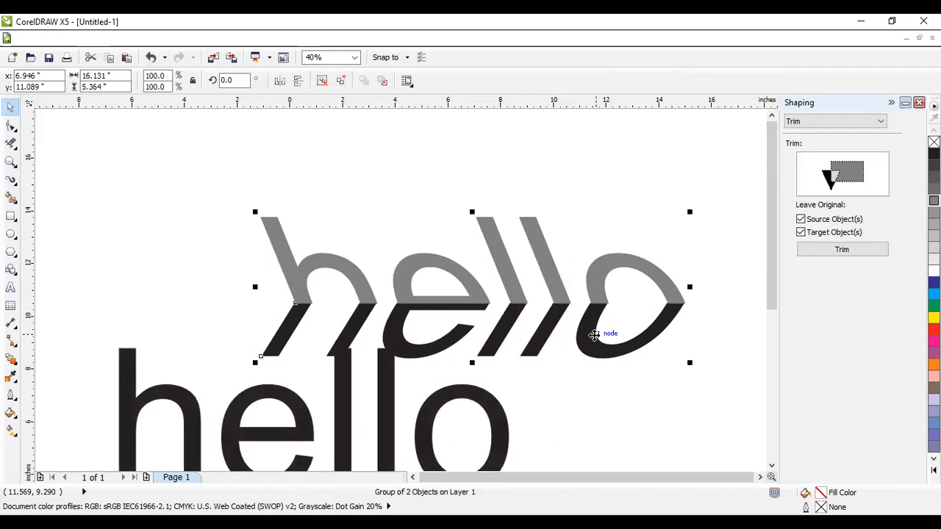
right_click(594, 335)
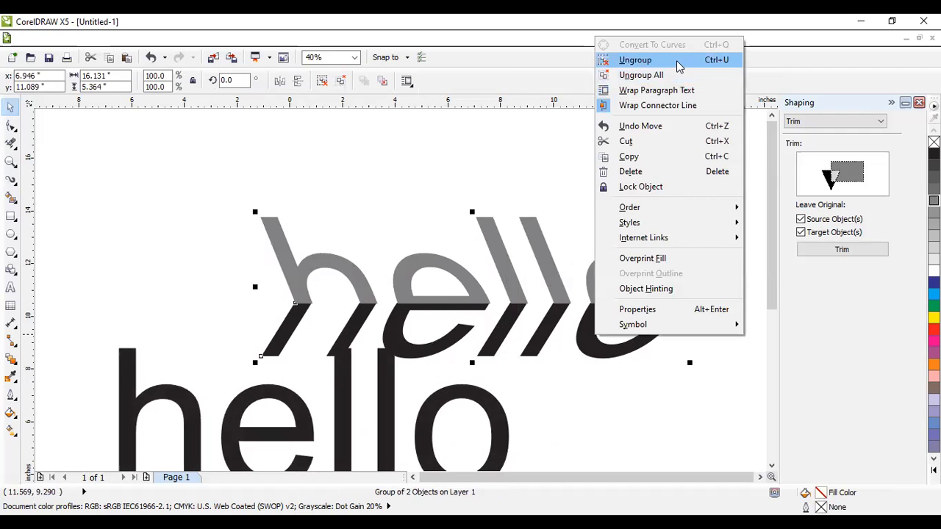
left_click(679, 65)
left_click(624, 368)
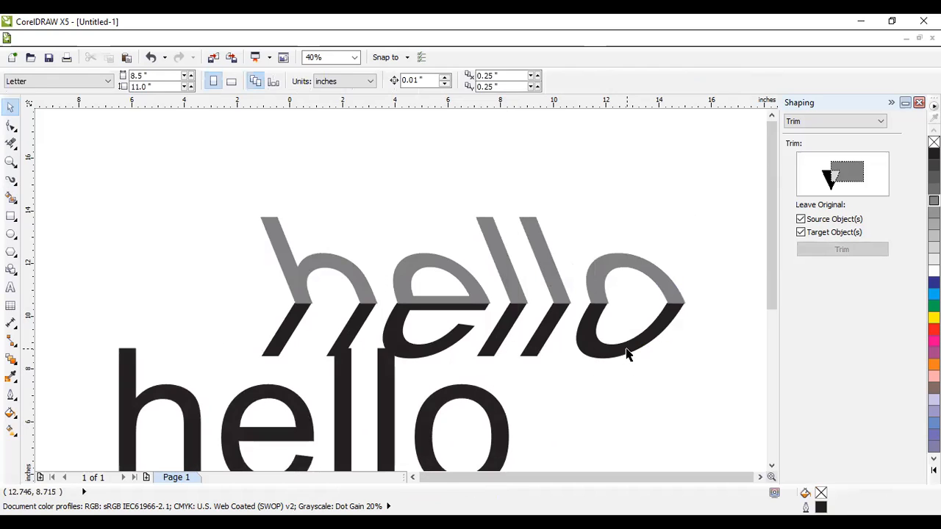
- Recolor the skewed "hello" with 50% black on the lower half and light 20% black on the upper half
left_click(626, 353)
left_click(934, 235)
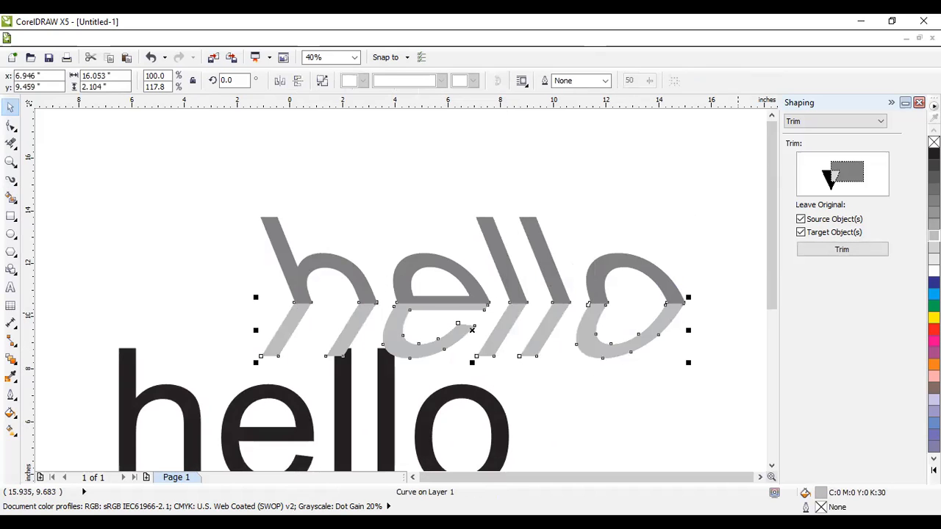
left_click(661, 257)
left_click(683, 262)
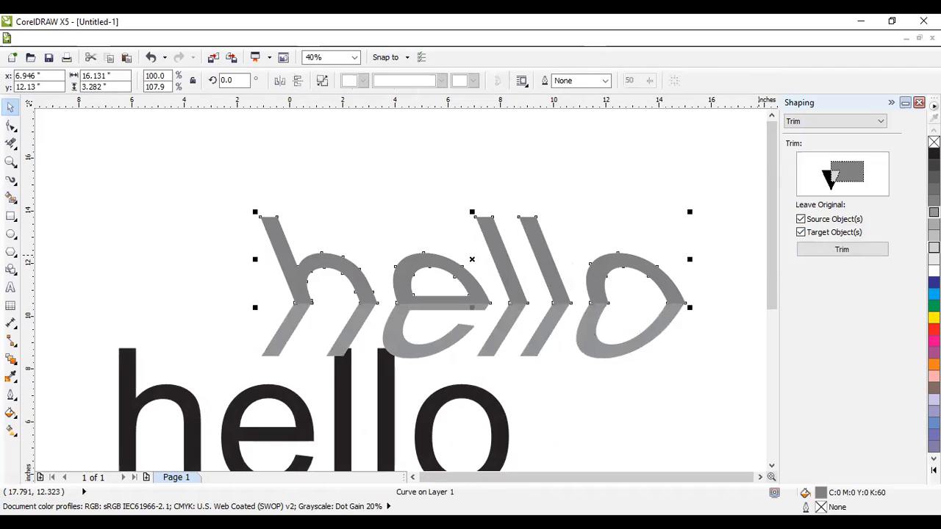
left_click(728, 240)
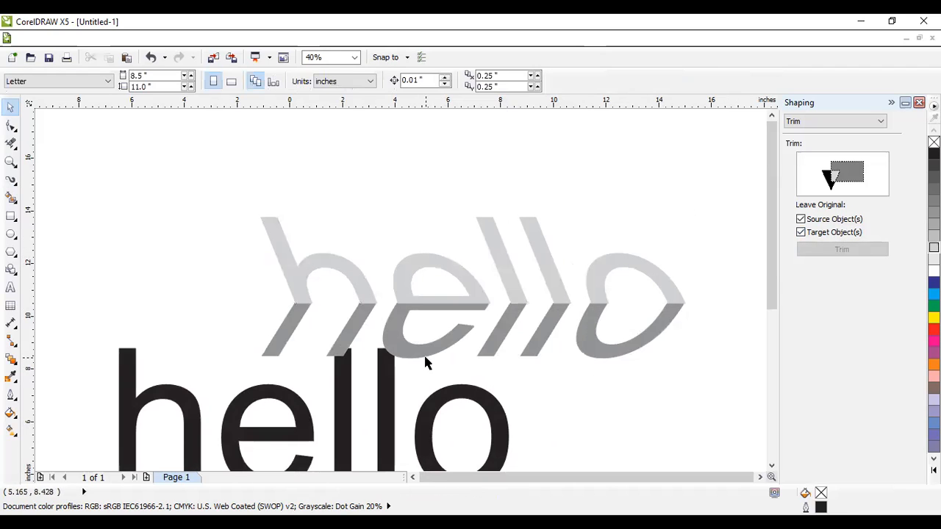
- Move the plain black "hello" text back behind the gray halves, matching their left edge, top and baseline
left_click_drag(472, 390, 614, 264)
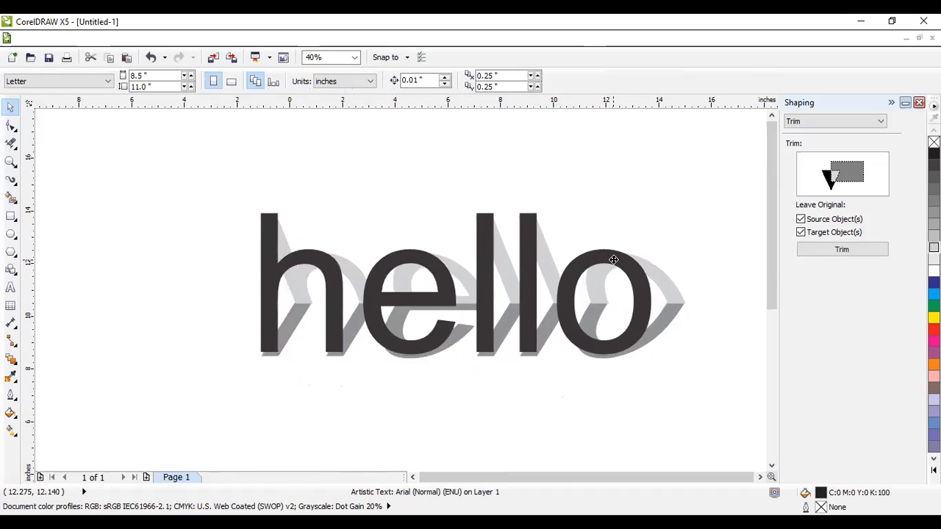
left_click_drag(614, 261, 614, 264)
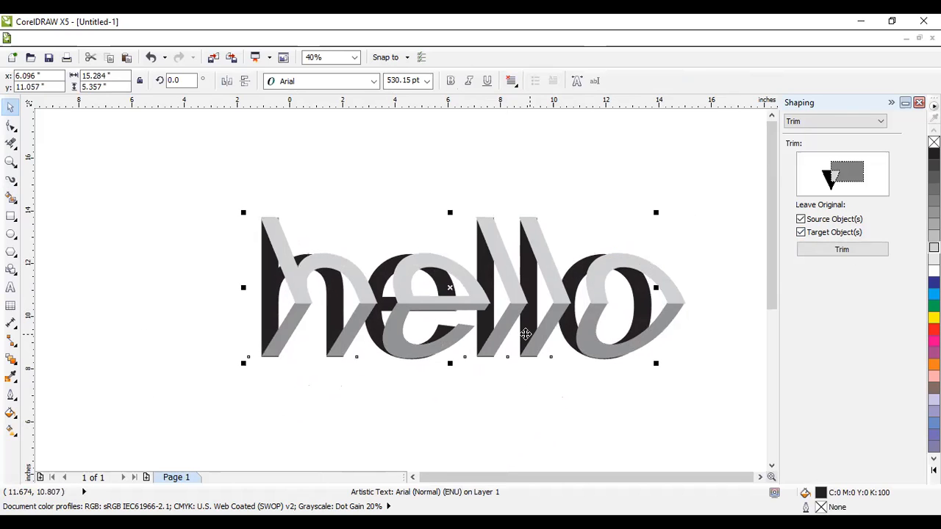
left_click(460, 390)
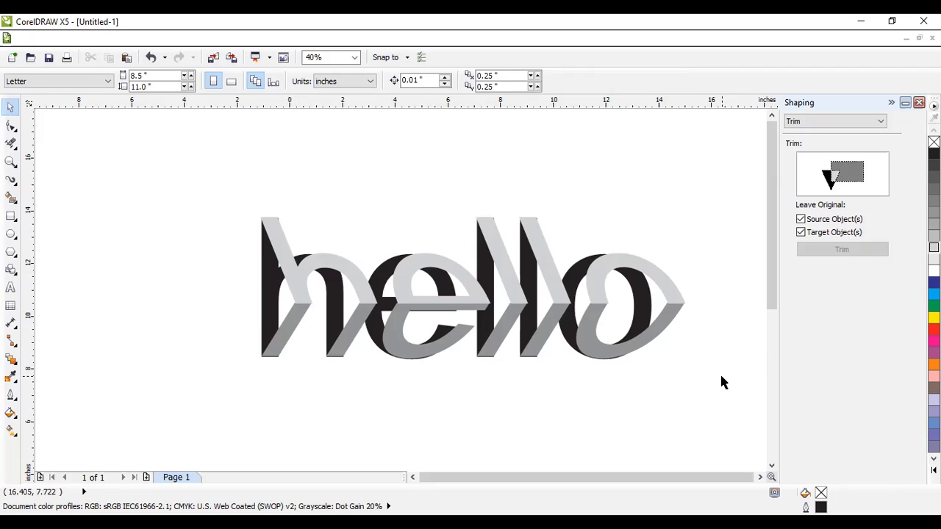
- Group the plain black text with both gray skewed halves
left_click_drag(741, 374, 220, 206)
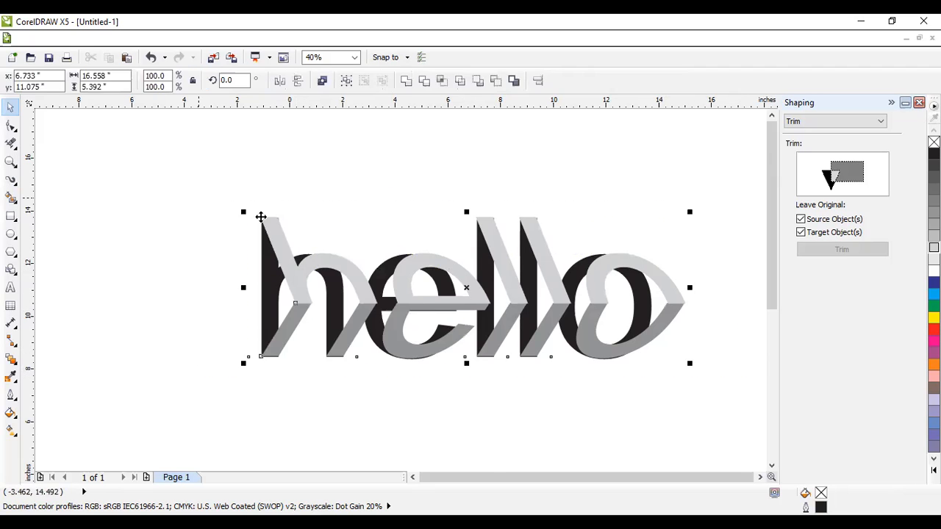
scroll(450, 268, "up", 2)
scroll(449, 267, "up", 2)
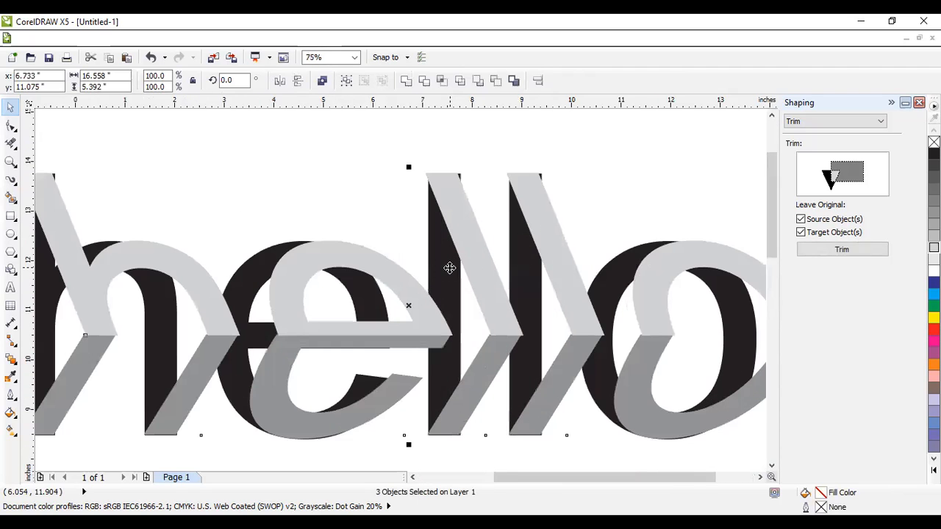
scroll(297, 294, "down", 2)
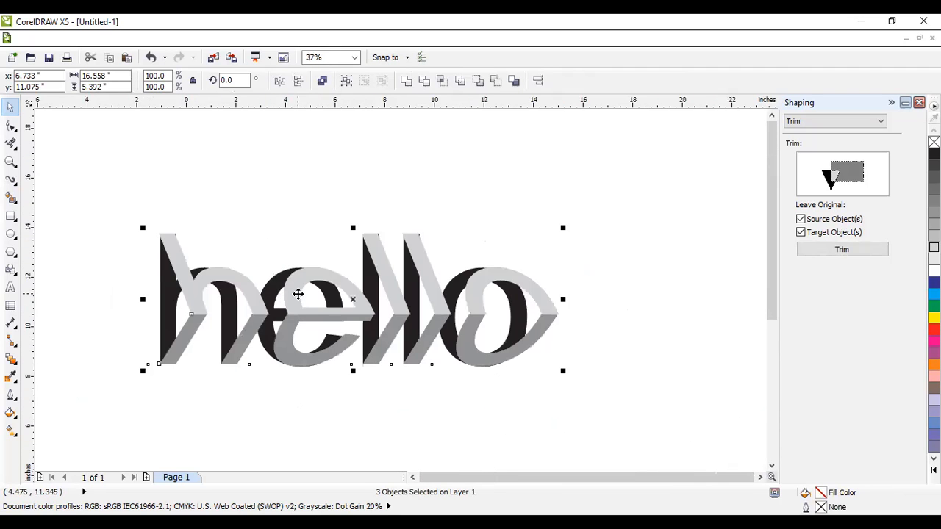
left_click(240, 197)
left_click_drag(118, 208, 632, 406)
key("ctrl+g")
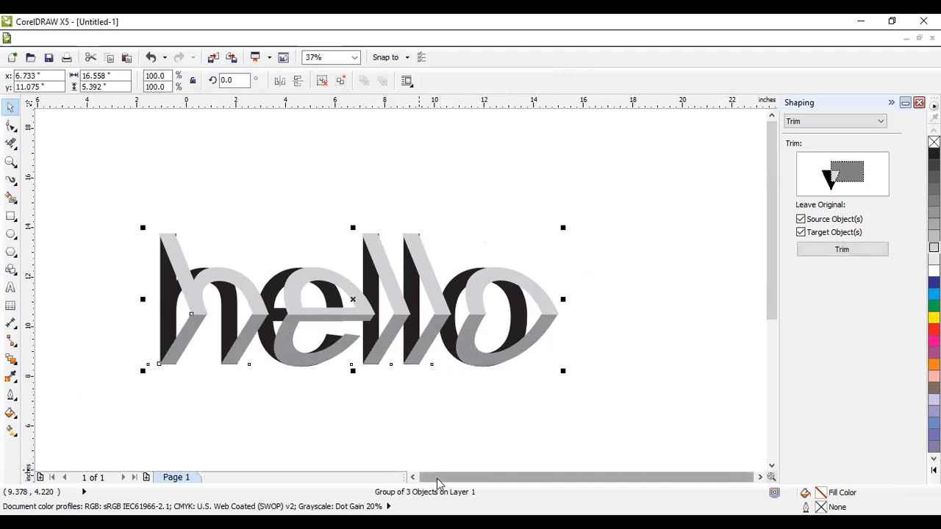
- Center the grouped "hello" design in view and check it in a full-screen preview
left_click(413, 478)
left_click(414, 478)
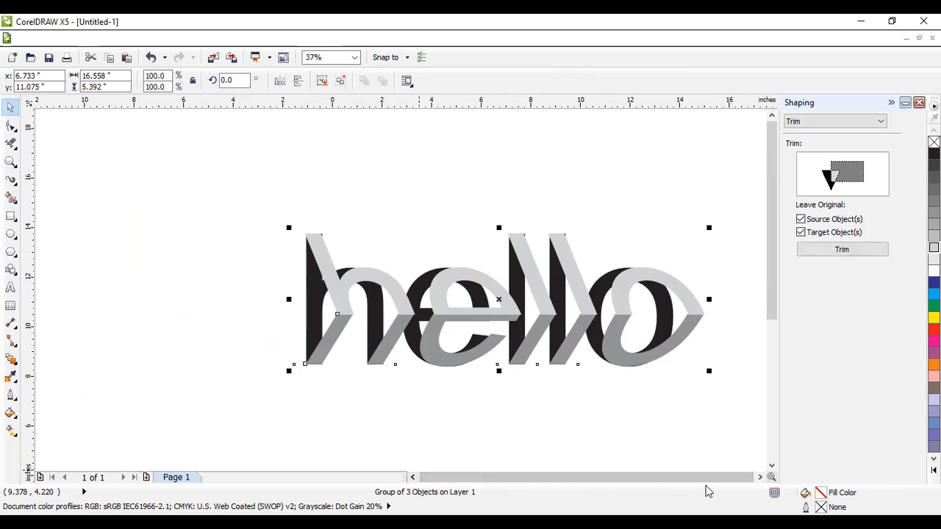
left_click(760, 478)
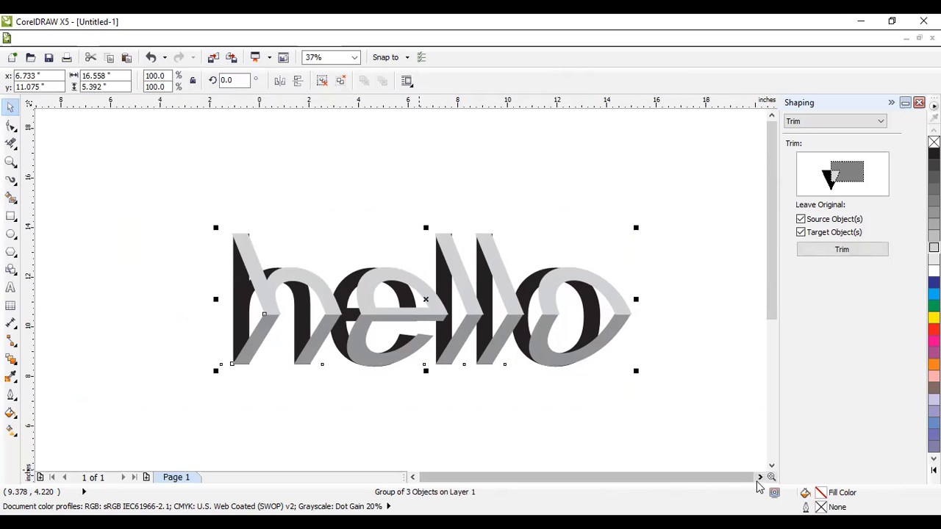
key("F9")
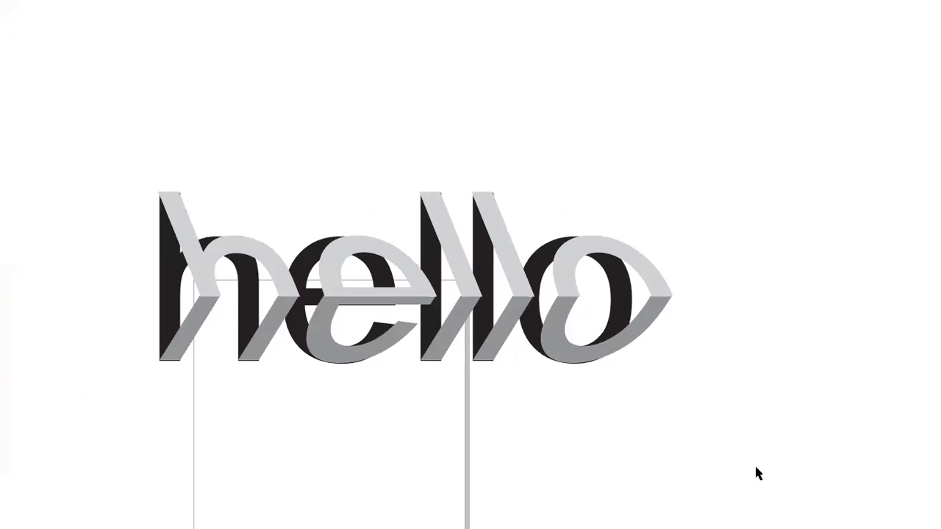
left_click(732, 346)
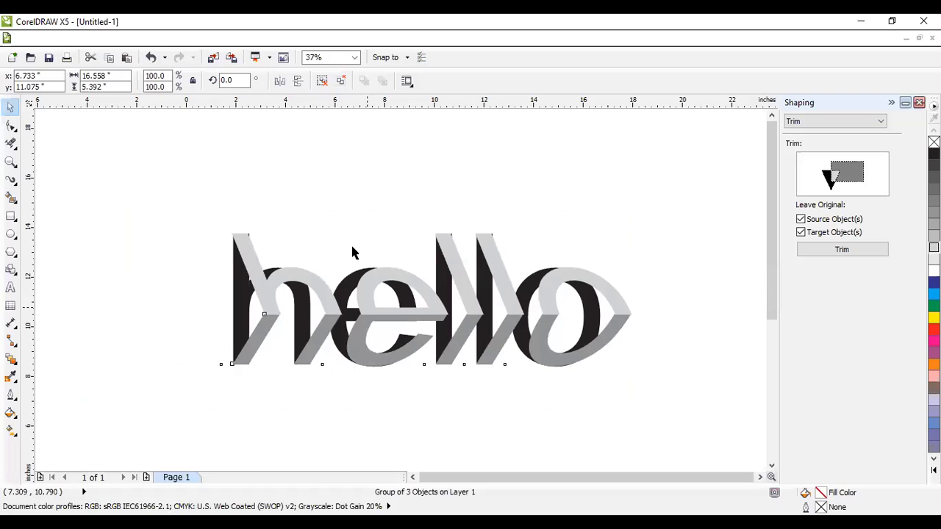